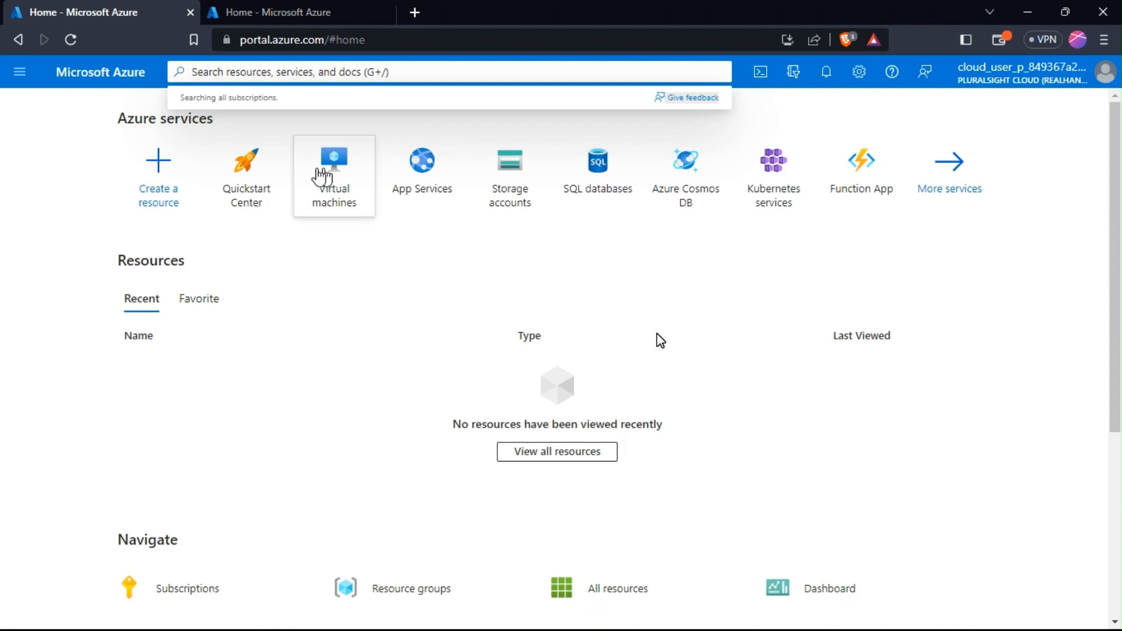
Step: Try to enable backup on the lesetjavm virtual machine with a new vault and the Standard daily policy
{"action": "left_click", "coordinate": [316, 177]}
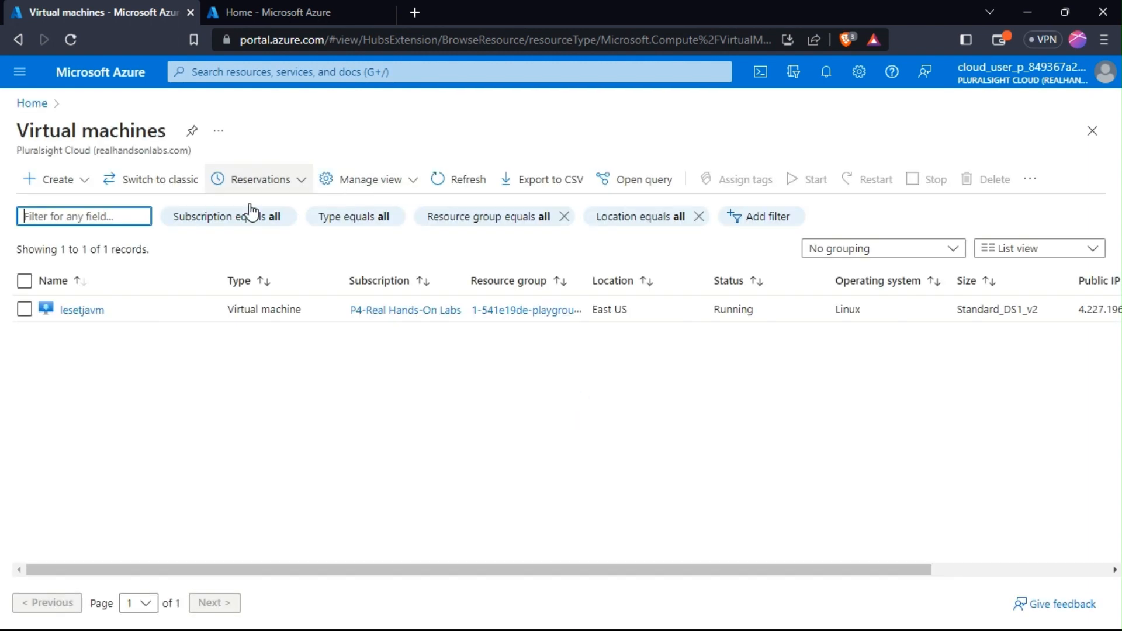
{"action": "left_click", "coordinate": [99, 314]}
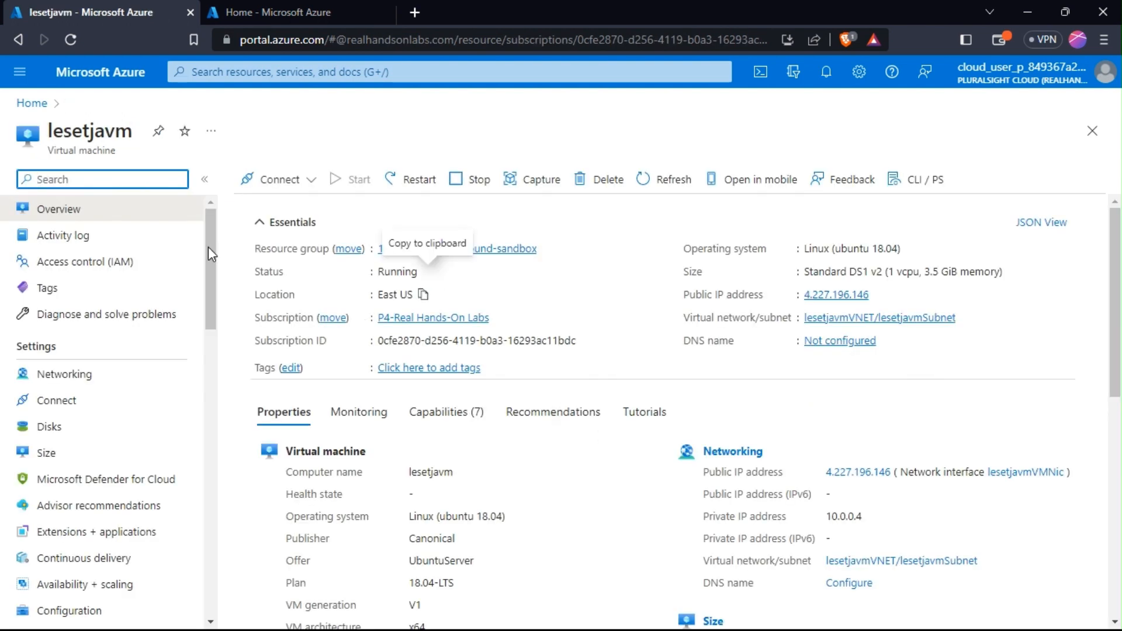
{"action": "left_click_drag", "start_coordinate": [209, 253], "coordinate": [228, 369]}
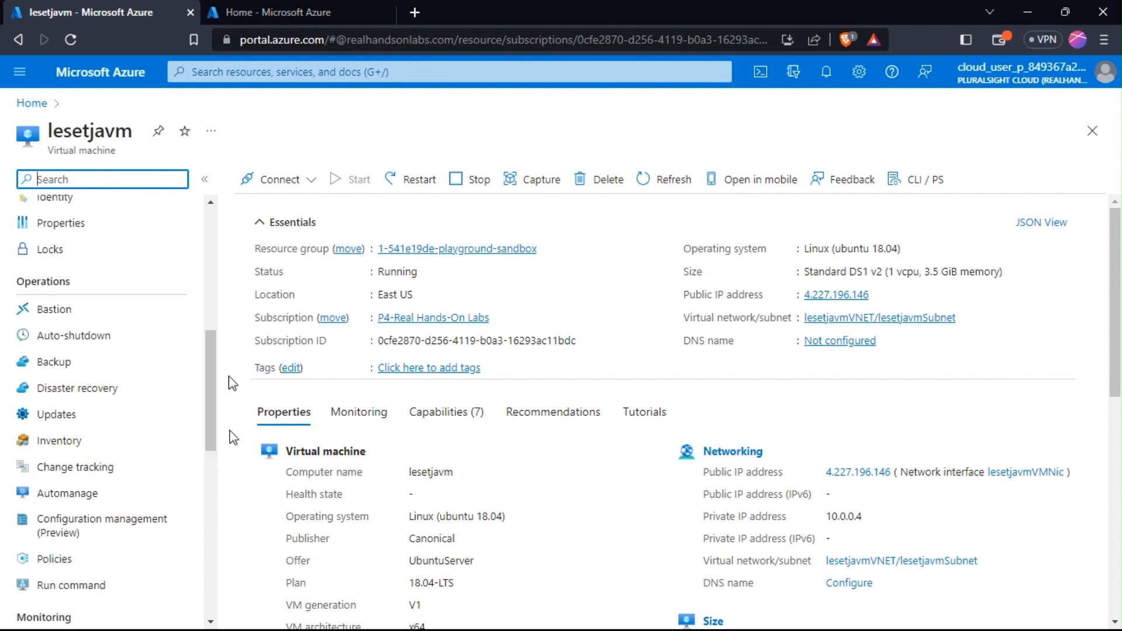
{"action": "left_click", "coordinate": [68, 363]}
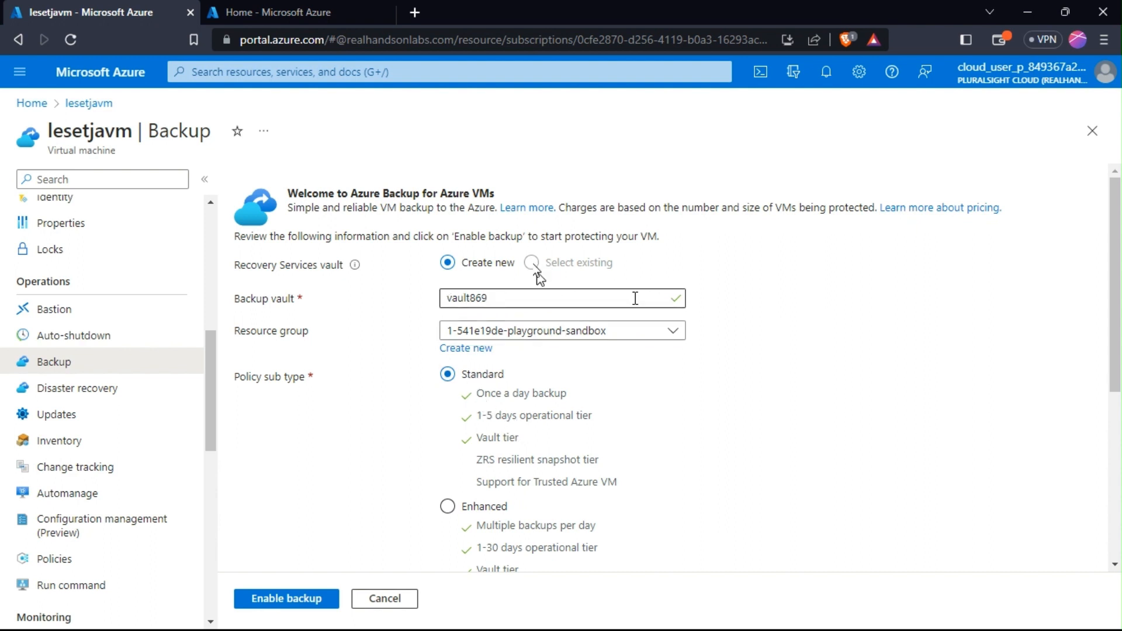
{"action": "left_click_drag", "start_coordinate": [1120, 341], "coordinate": [1121, 510]}
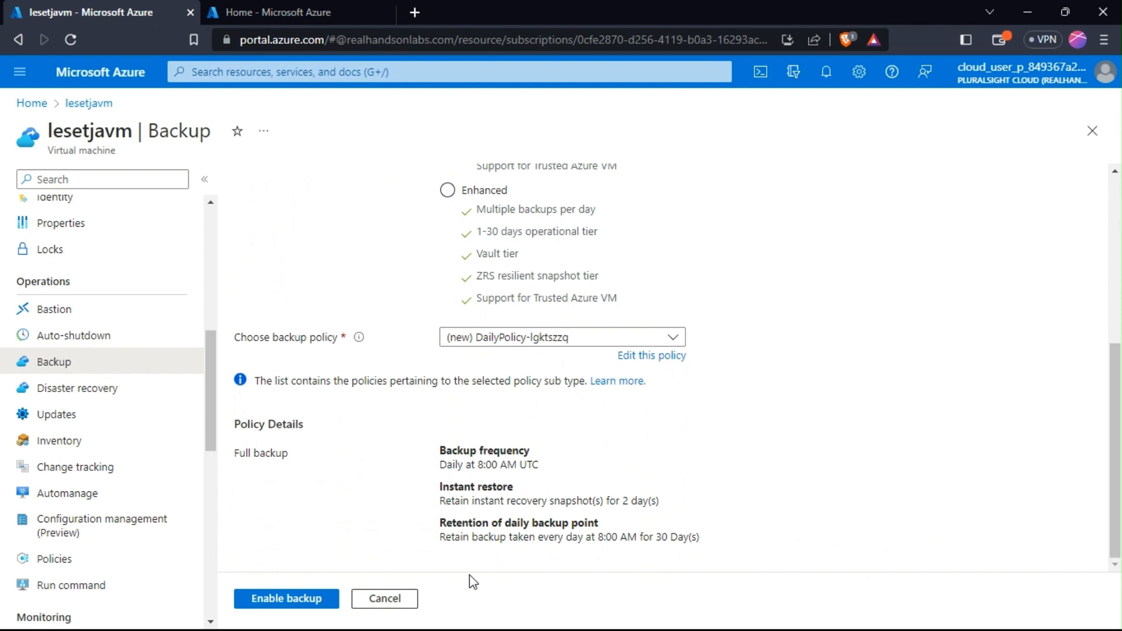
{"action": "left_click", "coordinate": [239, 600]}
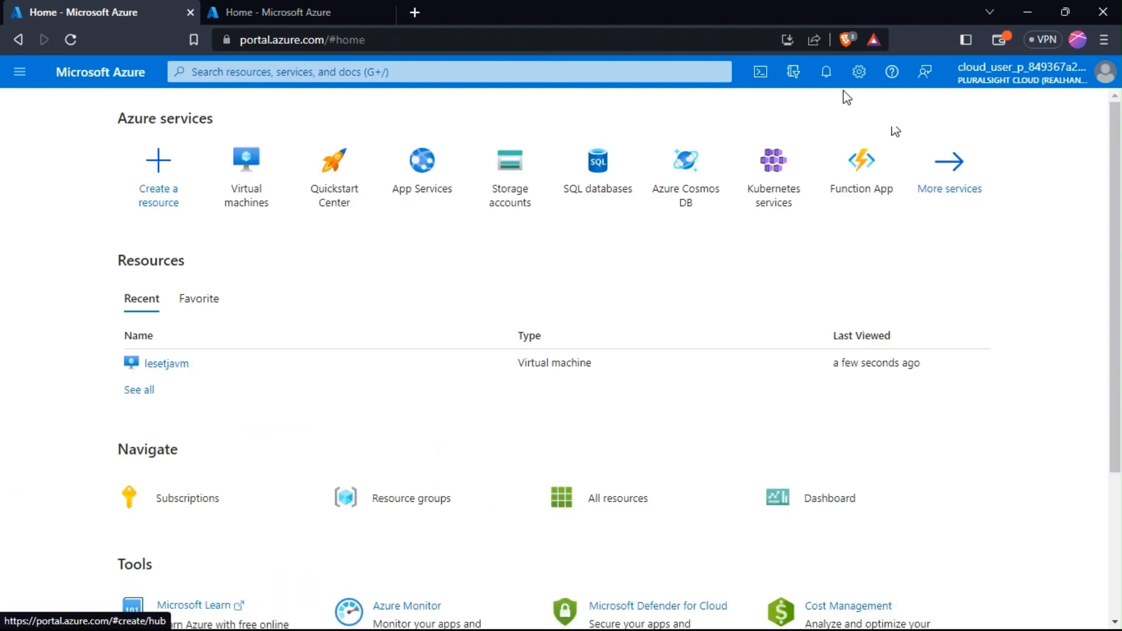
Step: Check the portal notifications for the status of the backup deployment
{"action": "left_click", "coordinate": [826, 72]}
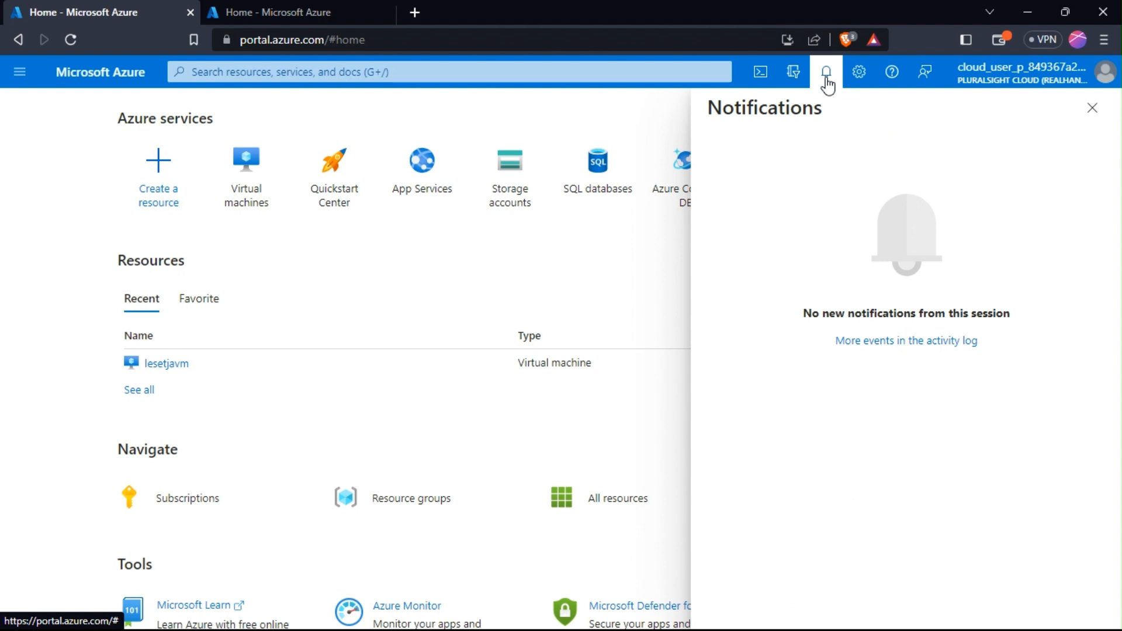
{"action": "left_click", "coordinate": [1096, 107]}
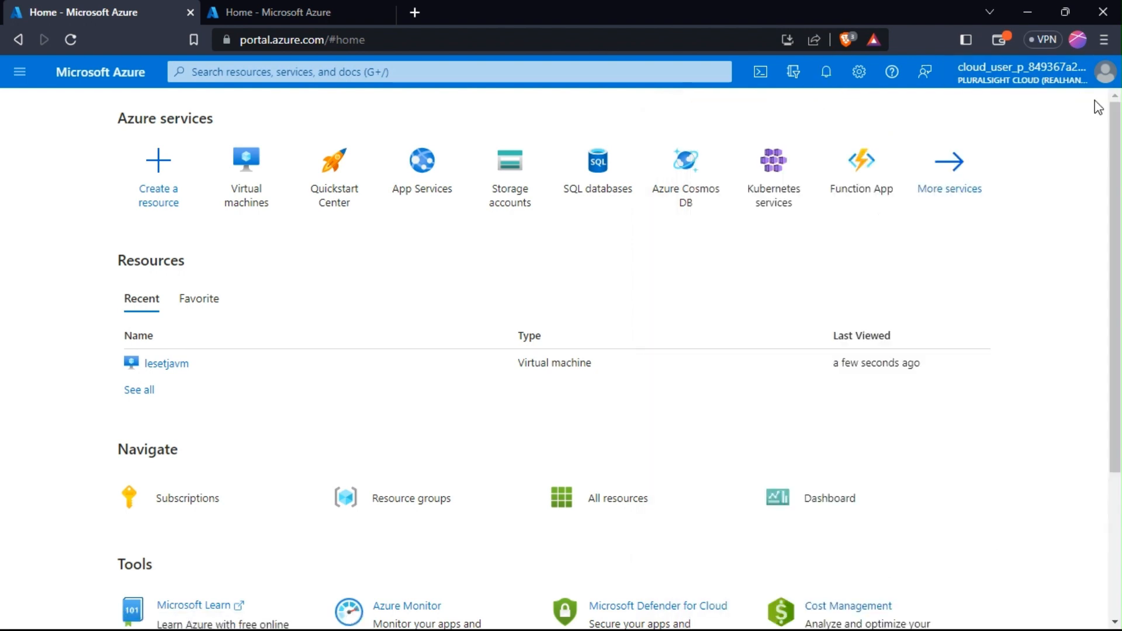
{"action": "left_click", "coordinate": [823, 75]}
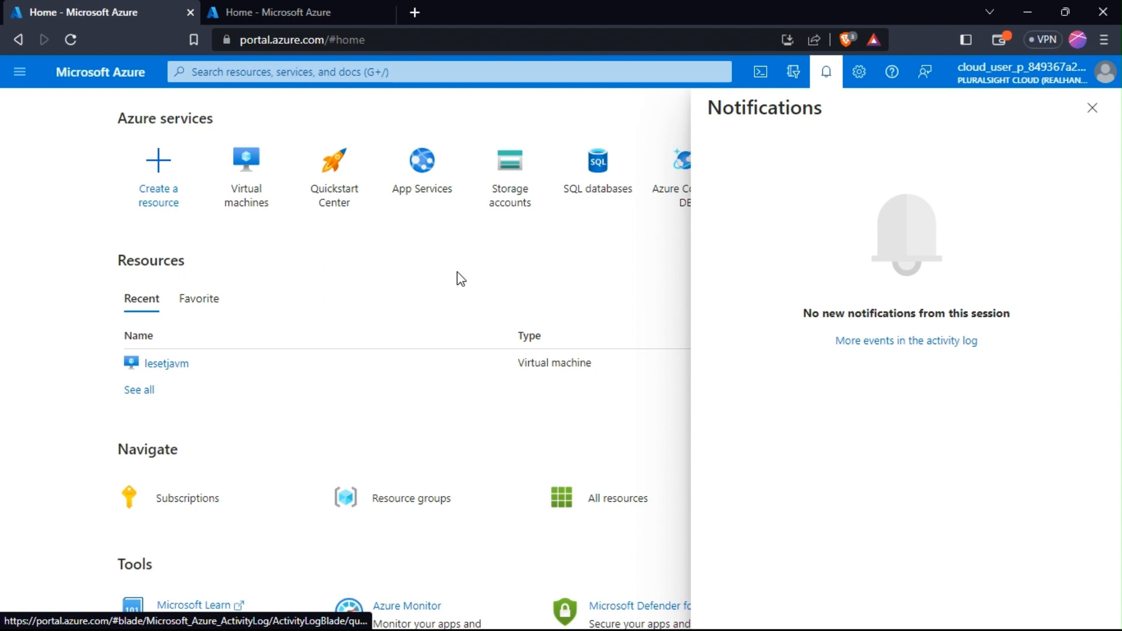
{"action": "left_click", "coordinate": [1092, 108]}
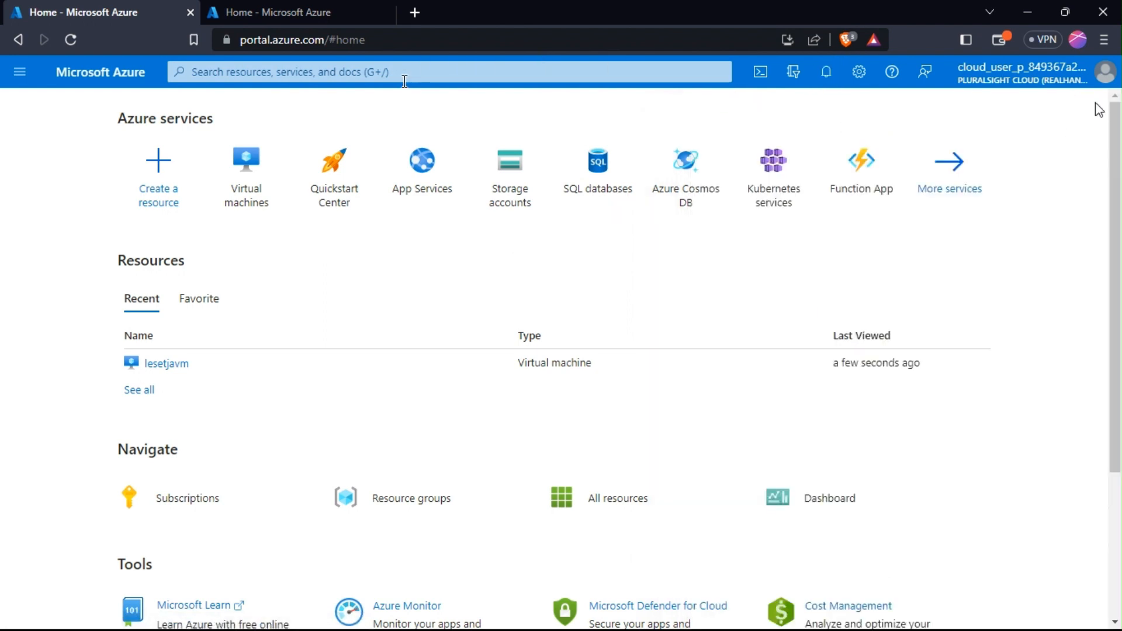
Step: Find the lesetjavm virtual machine among all resources and open its Backup settings
{"action": "left_click", "coordinate": [368, 69]}
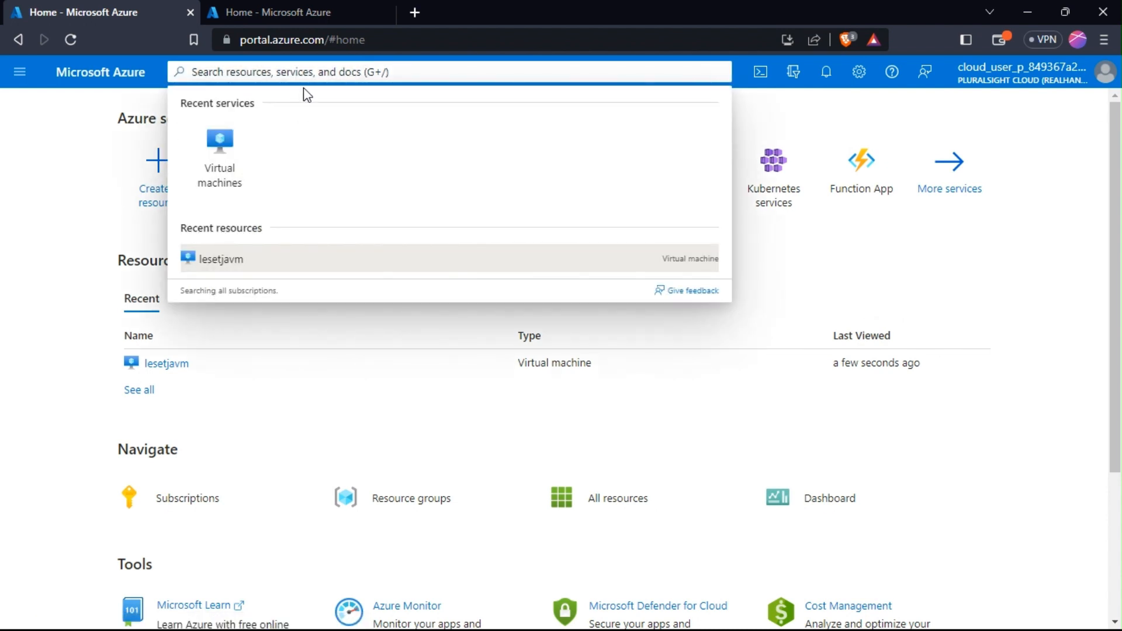
{"action": "type", "text": "all"}
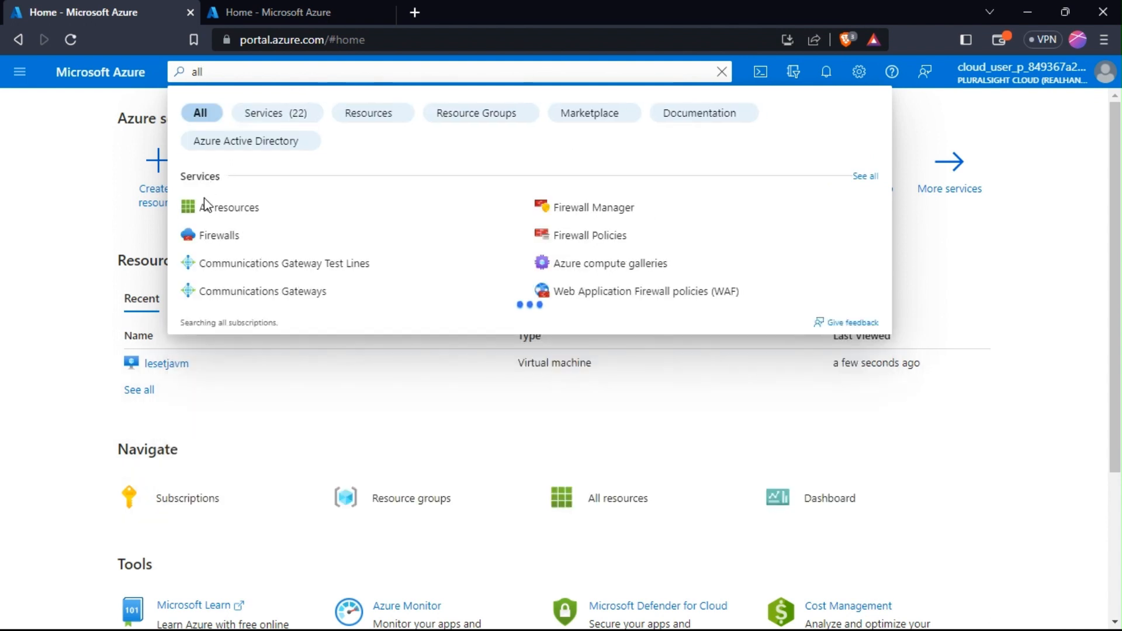
{"action": "left_click", "coordinate": [206, 208]}
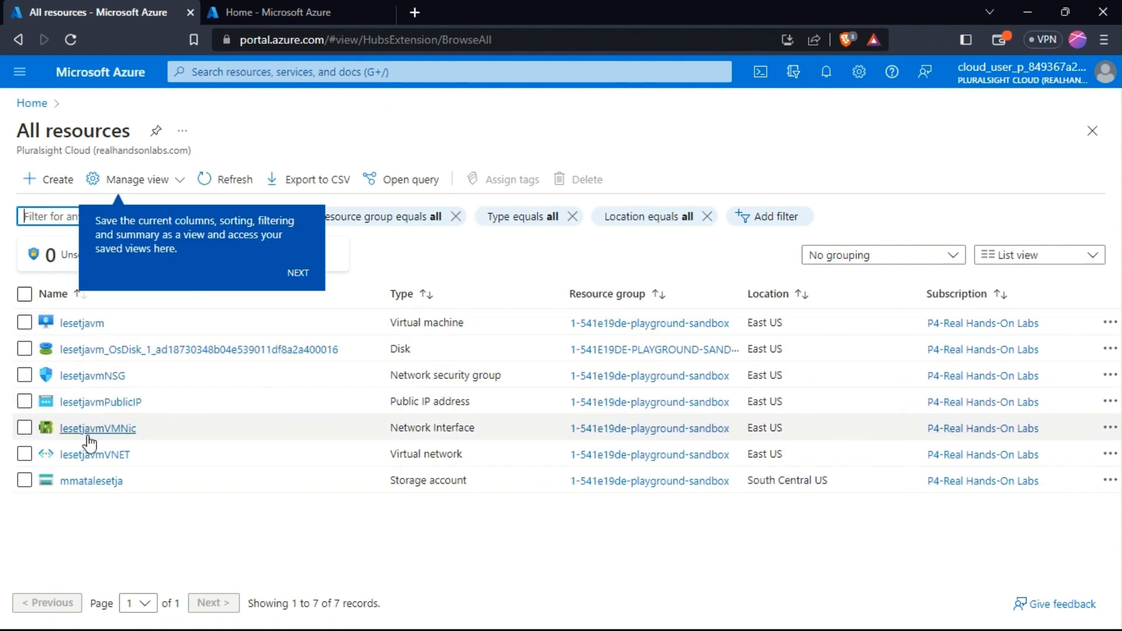
{"action": "left_click", "coordinate": [82, 324]}
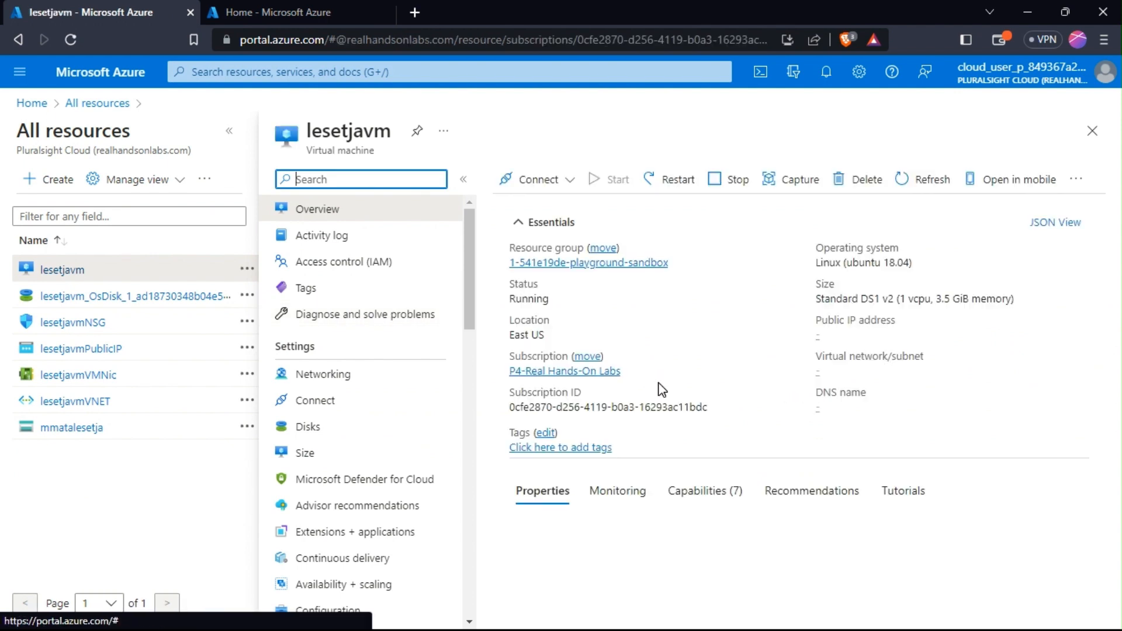
{"action": "left_click", "coordinate": [827, 72]}
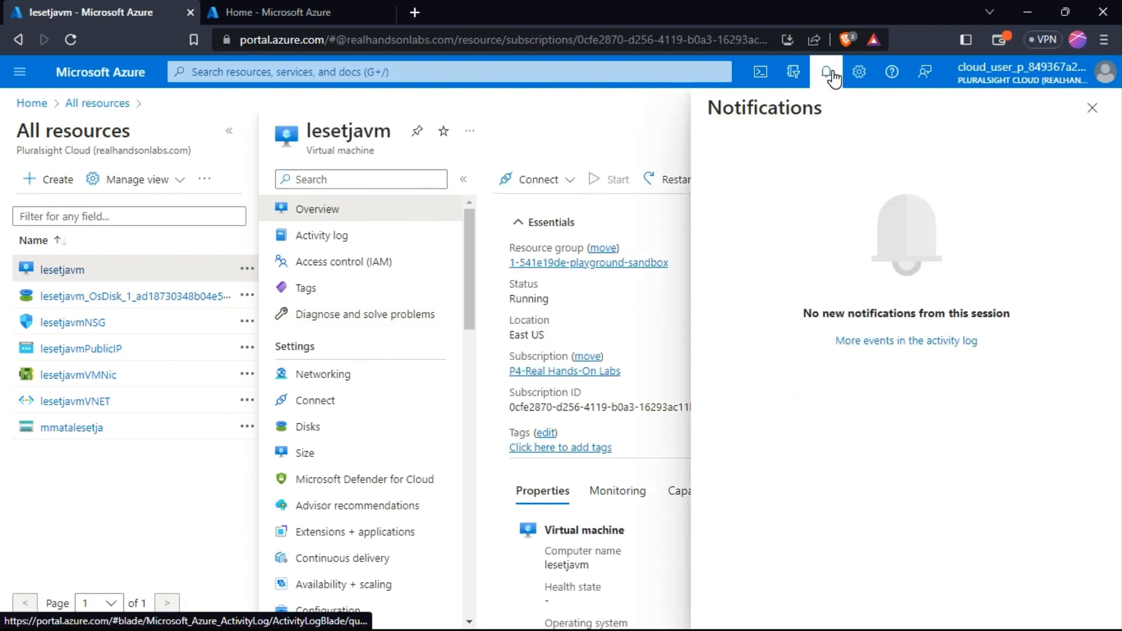
{"action": "left_click", "coordinate": [827, 72]}
{"action": "left_click", "coordinate": [467, 405]}
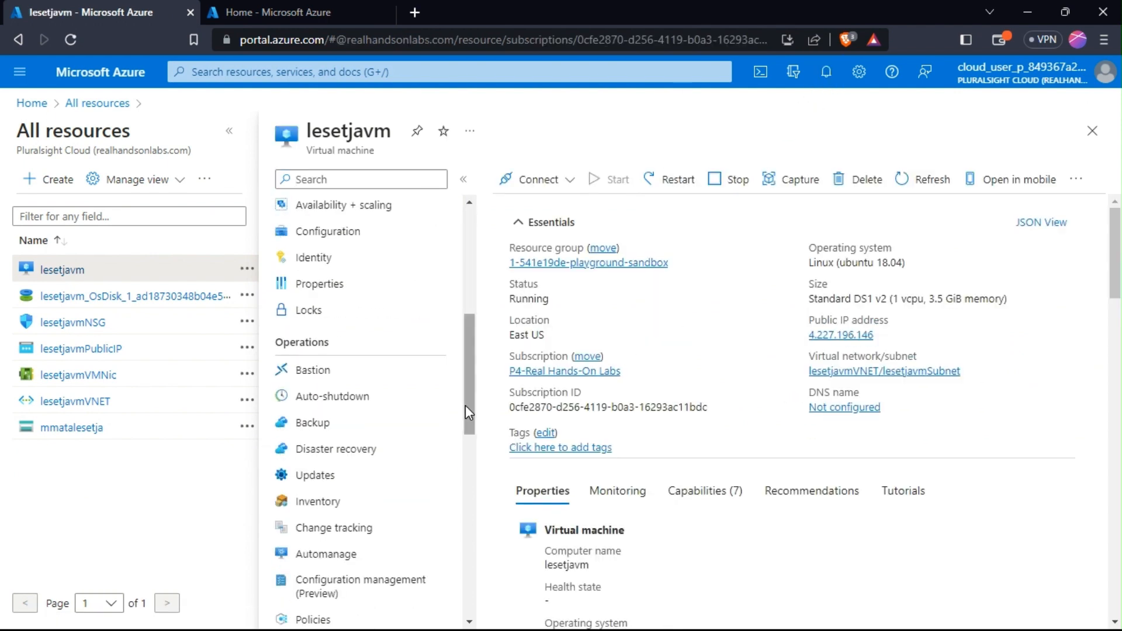
{"action": "left_click", "coordinate": [314, 430]}
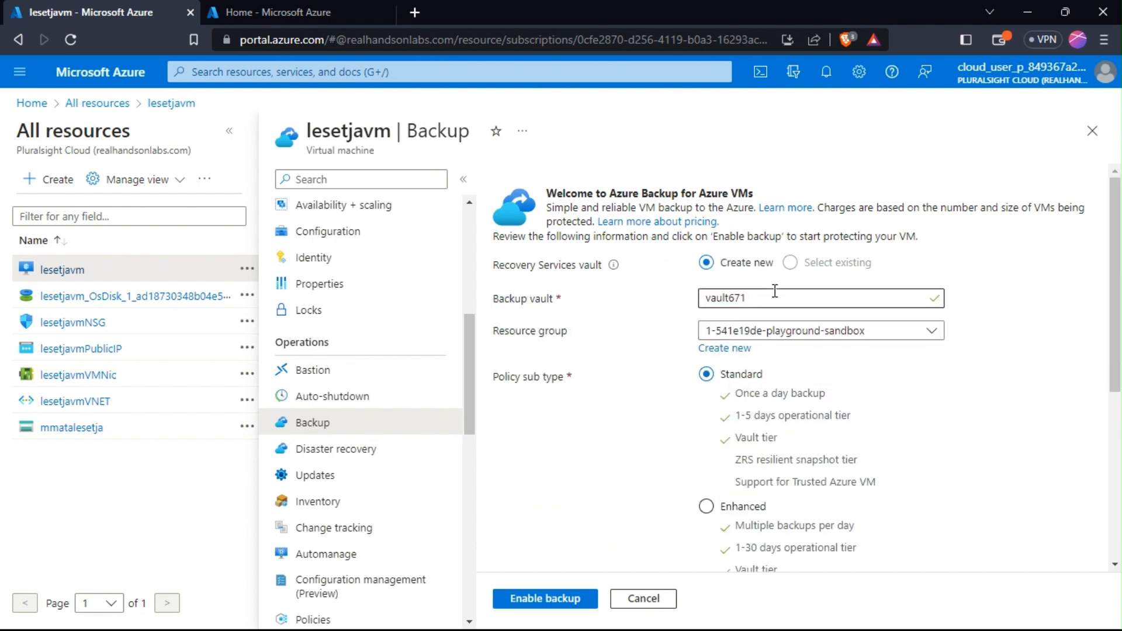
Step: Name the new Recovery Services vault demovault and enable backup with the Standard daily policy
{"action": "left_click", "coordinate": [777, 297]}
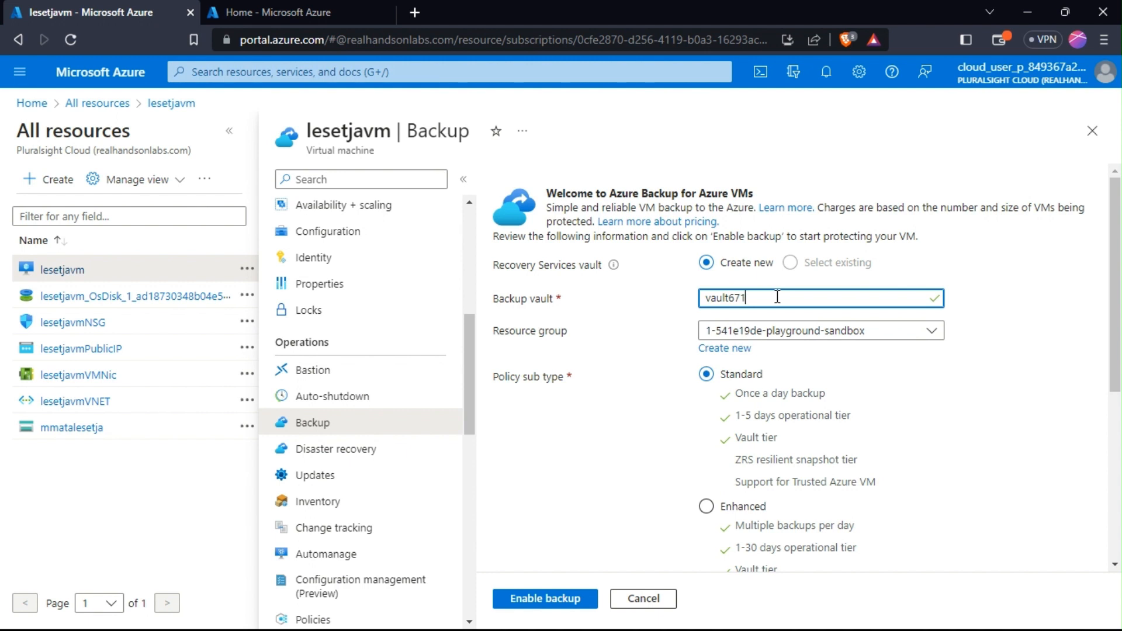
{"action": "key", "text": "BackSpace"}
{"action": "key", "text": "BackSpace"}
{"action": "key", "text": "BackSpace"}
{"action": "key", "text": "BackSpace"}
{"action": "key", "text": "BackSpace"}
{"action": "key", "text": "BackSpace"}
{"action": "key", "text": "BackSpace"}
{"action": "key", "text": "BackSpace"}
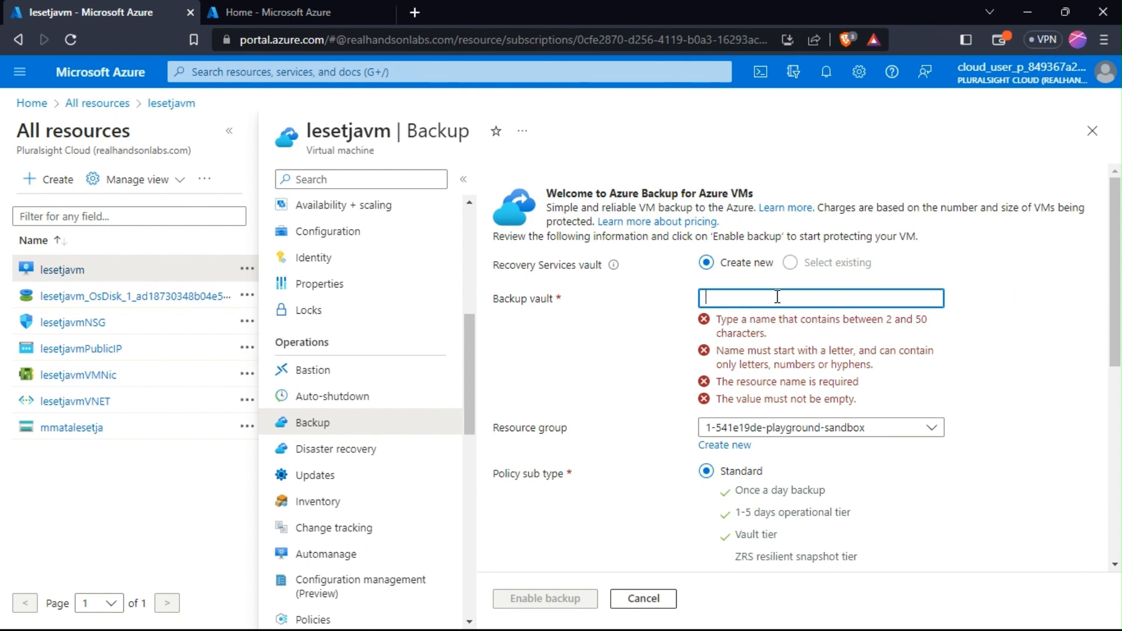
{"action": "type", "text": "demovault"}
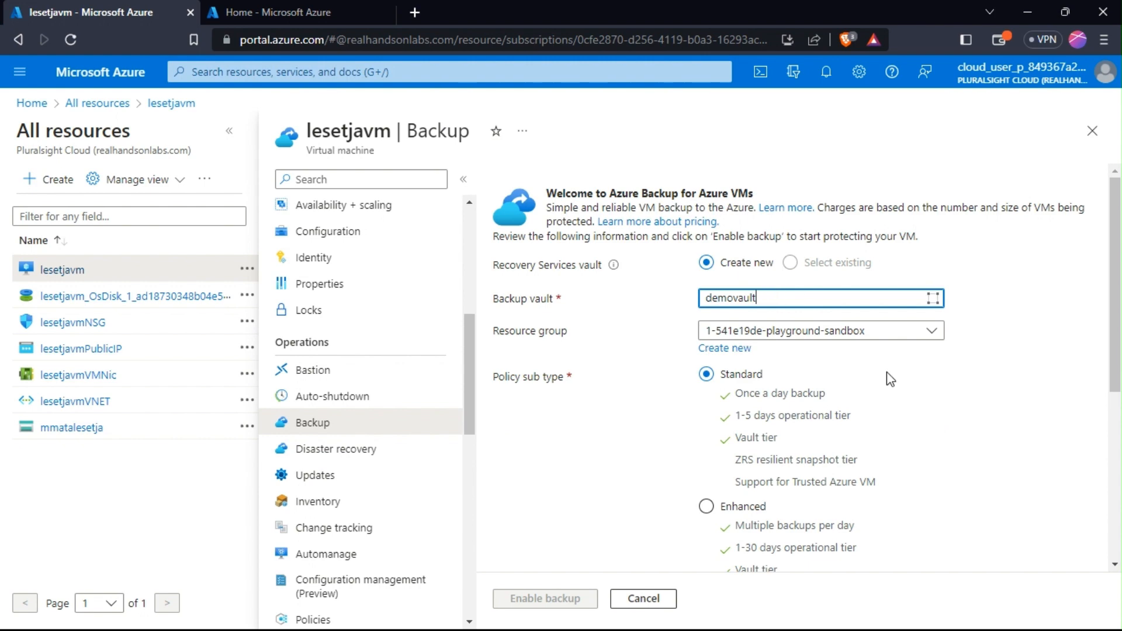
{"action": "left_click_drag", "start_coordinate": [1119, 303], "coordinate": [1119, 475]}
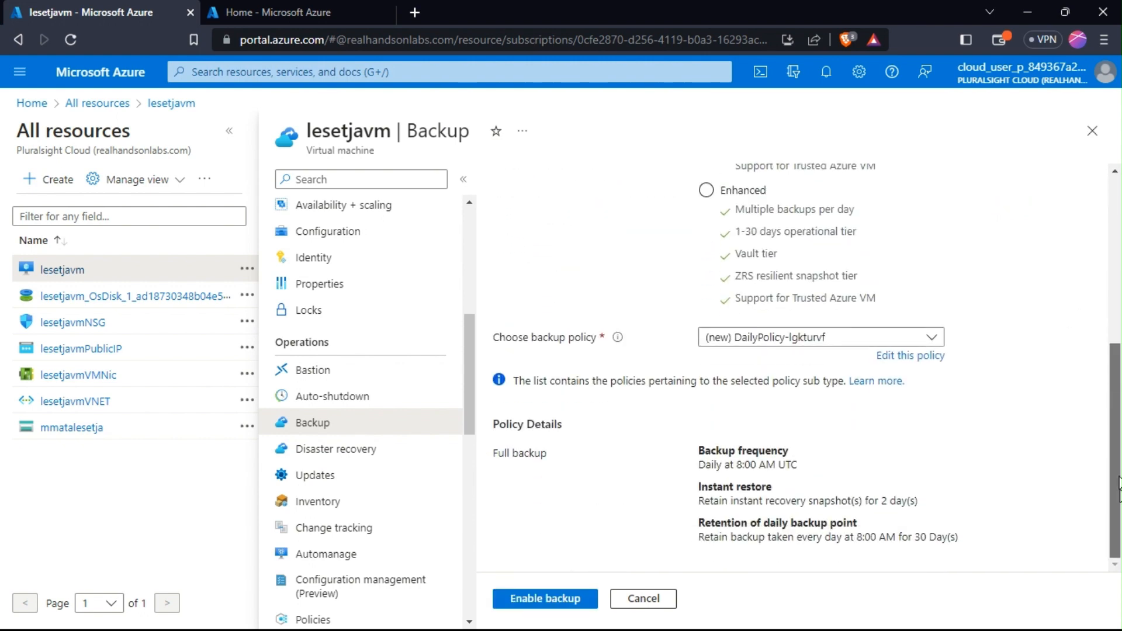
{"action": "left_click", "coordinate": [526, 600]}
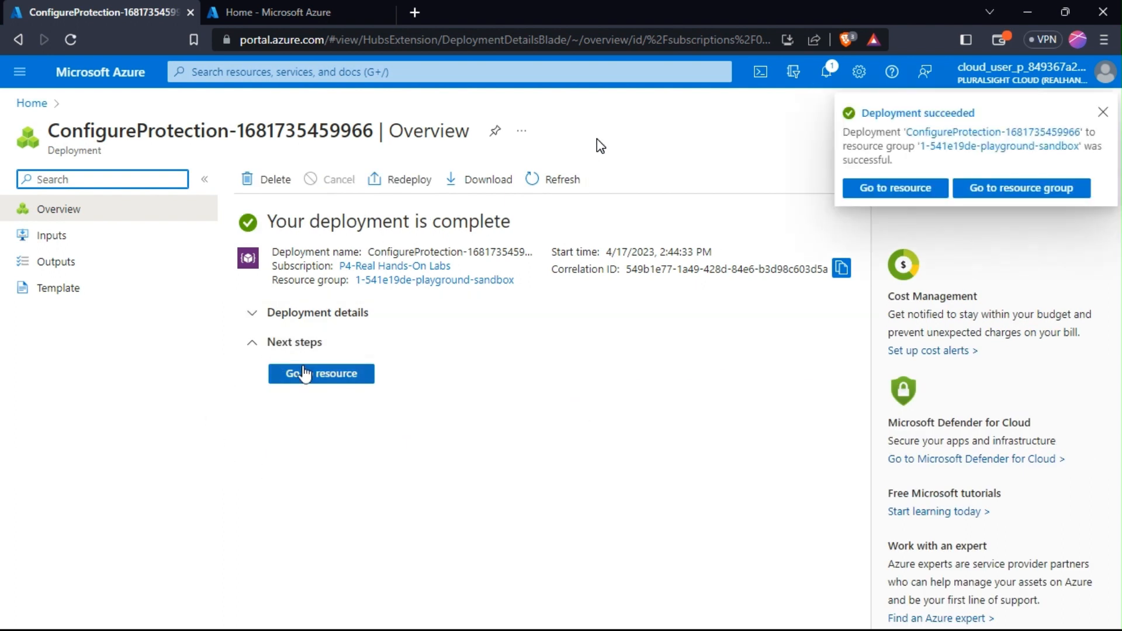
Step: Open the deployed demovault resource and view its protected backup items by management type
{"action": "left_click", "coordinate": [308, 377]}
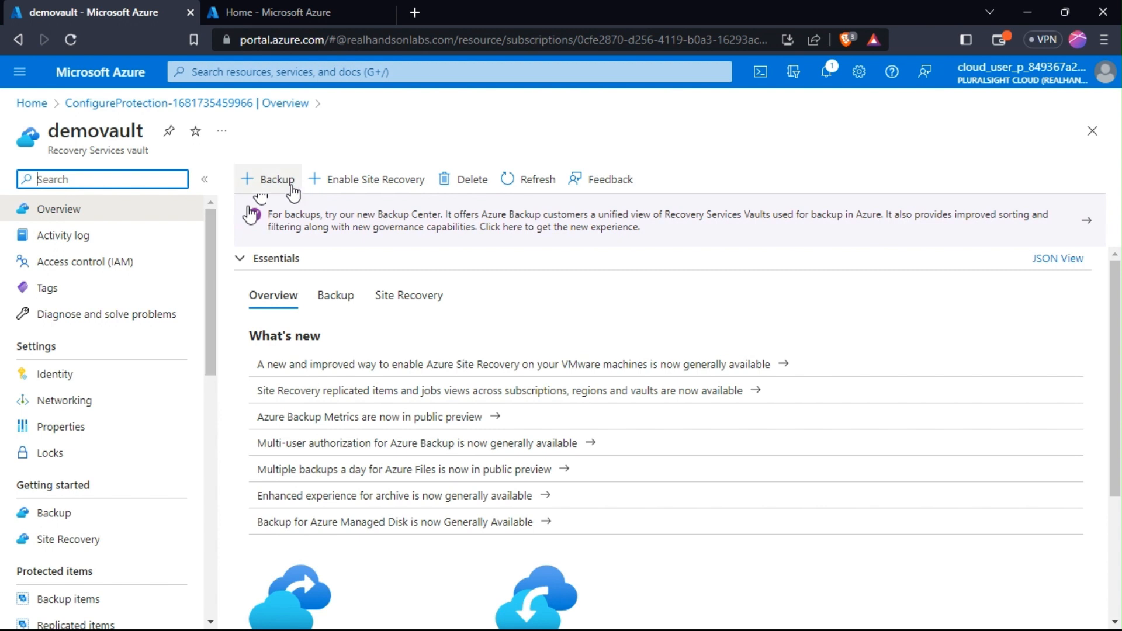
{"action": "left_click_drag", "start_coordinate": [213, 333], "coordinate": [232, 431]}
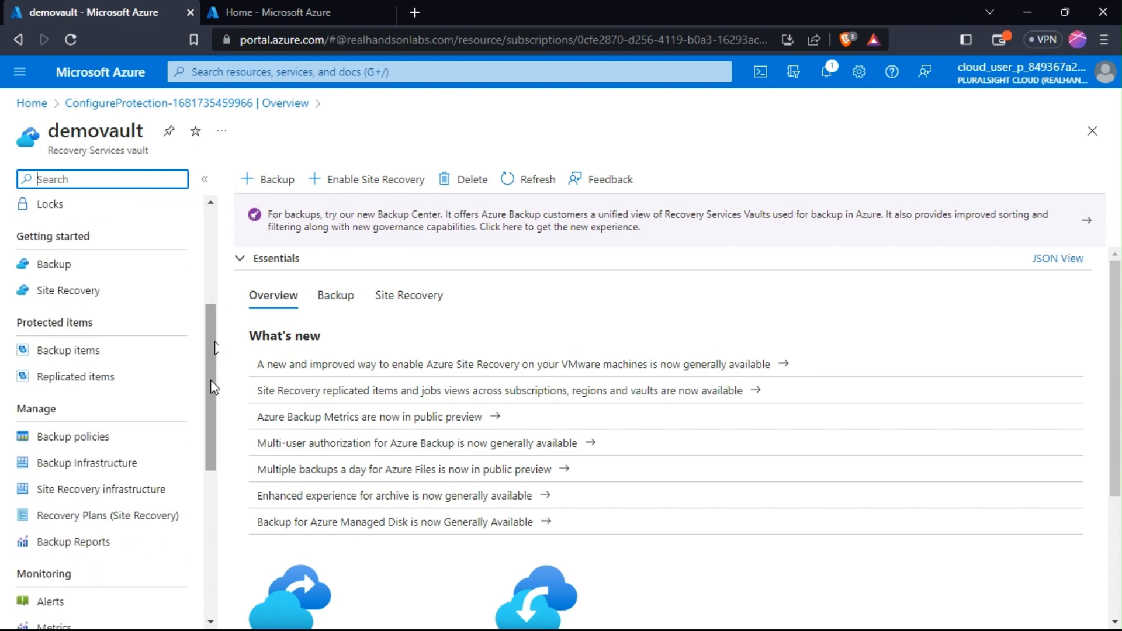
{"action": "left_click", "coordinate": [80, 355]}
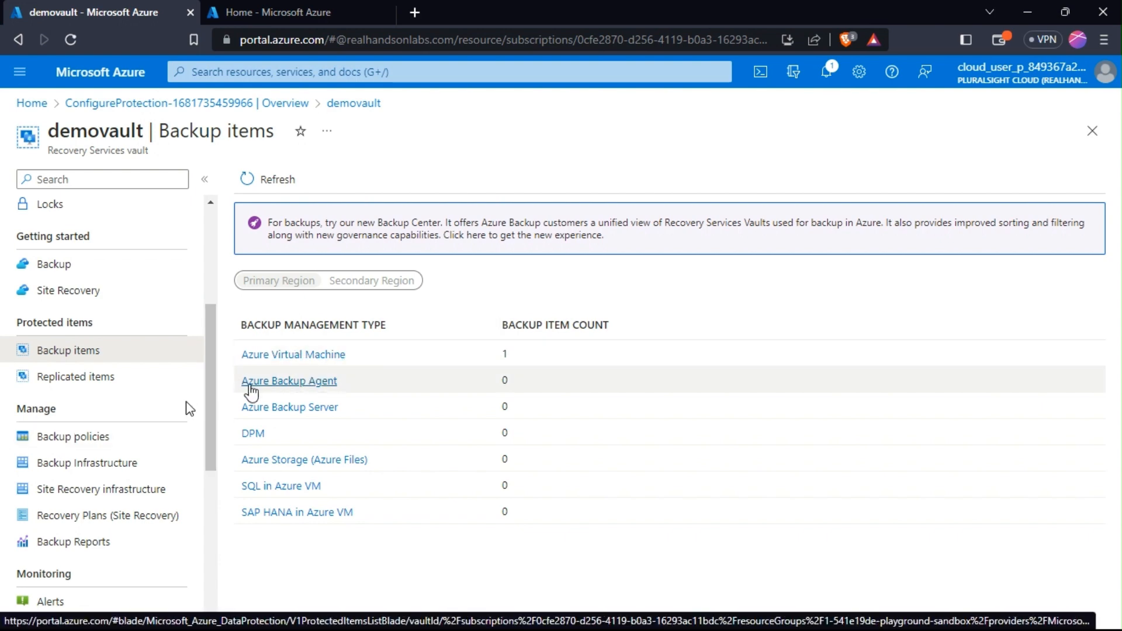
Step: Start configuring a backup in demovault for virtual machines running in Azure and browse the machines available for selection
{"action": "left_click_drag", "start_coordinate": [215, 391], "coordinate": [221, 276]}
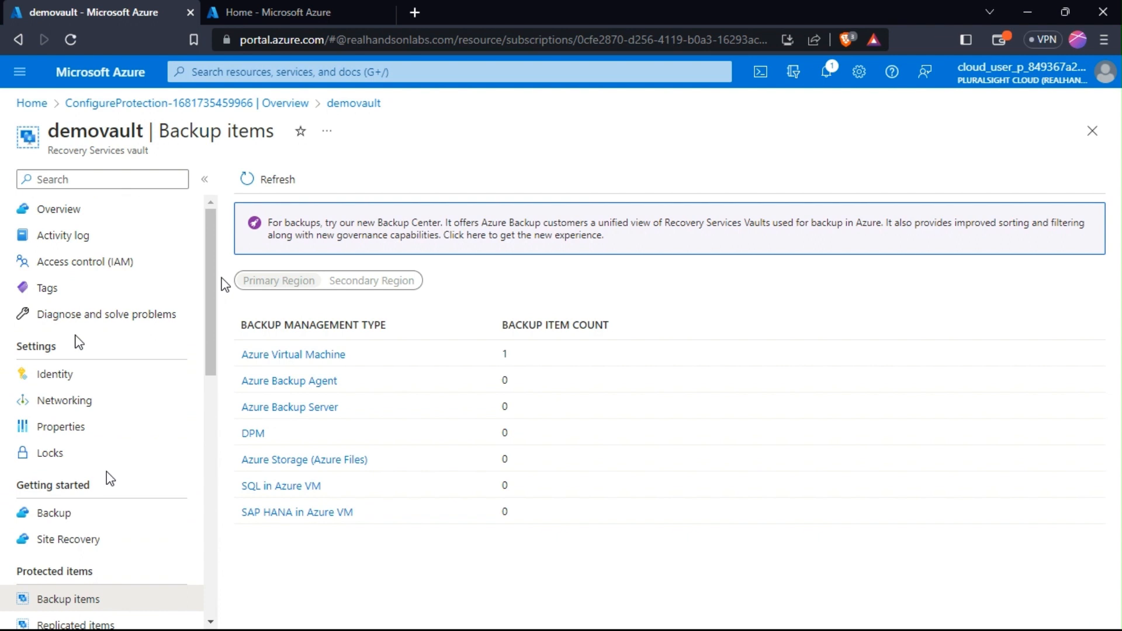
{"action": "left_click", "coordinate": [61, 512]}
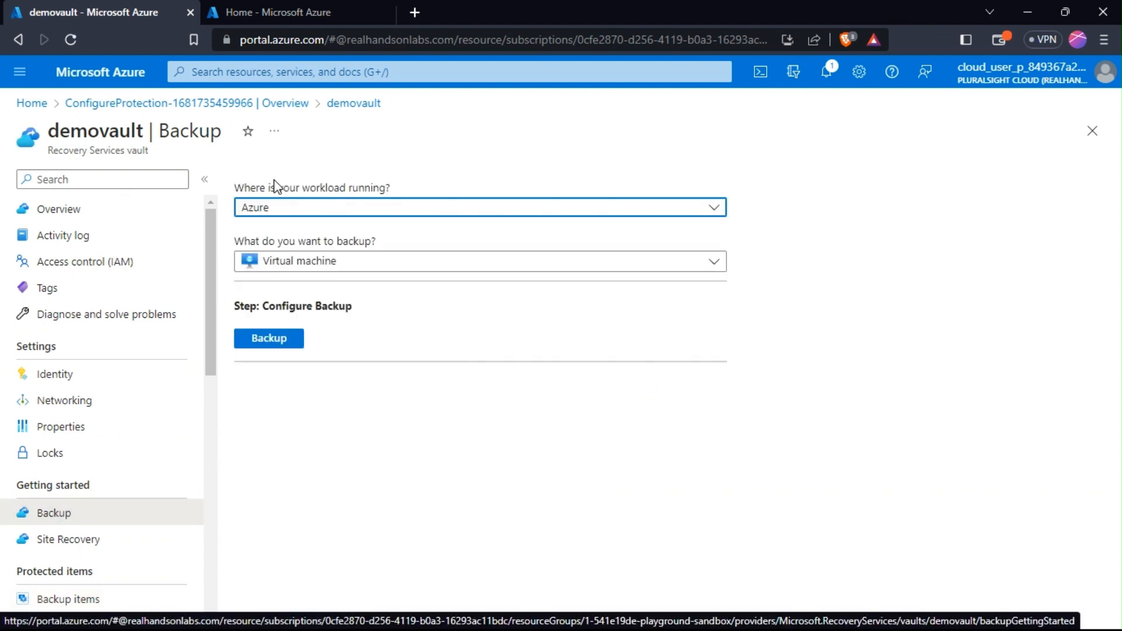
{"action": "left_click", "coordinate": [313, 216]}
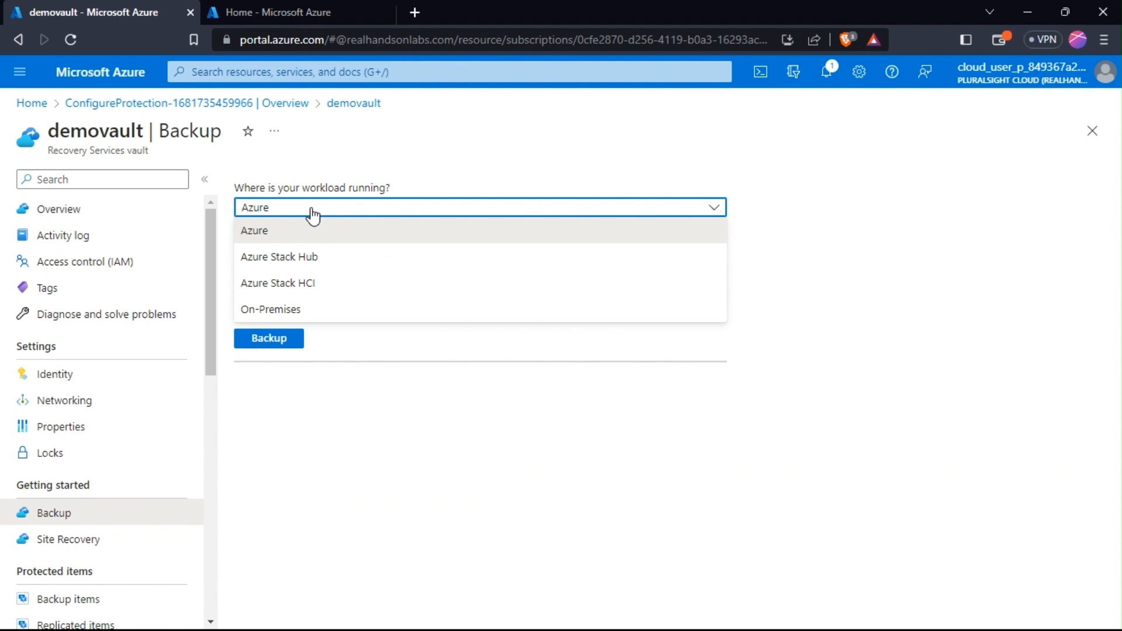
{"action": "left_click", "coordinate": [268, 235]}
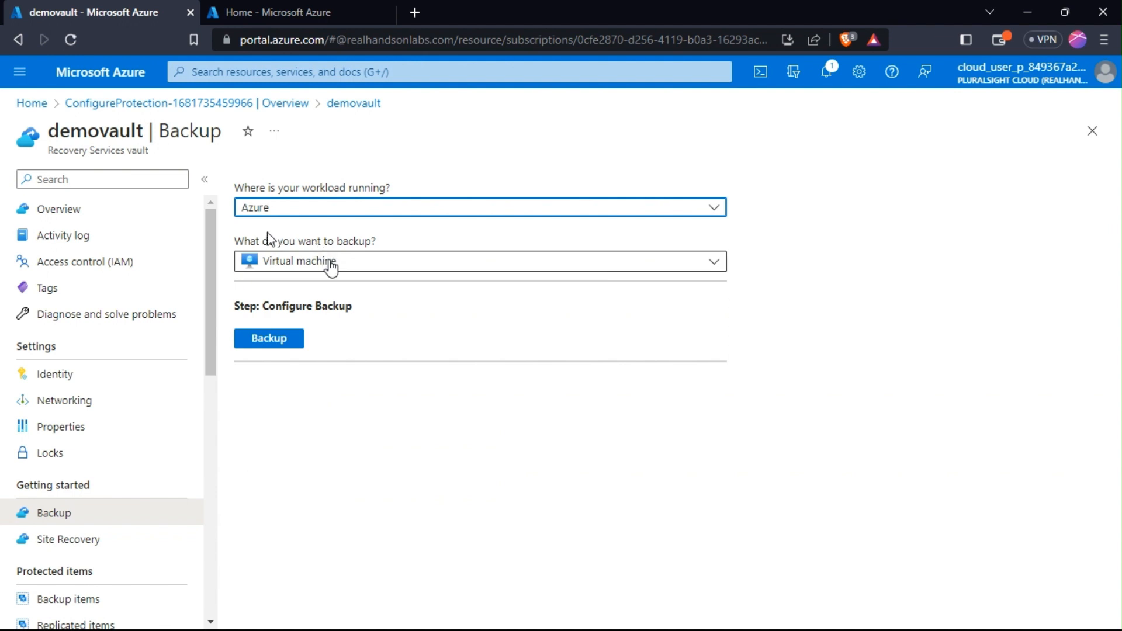
{"action": "left_click", "coordinate": [329, 263]}
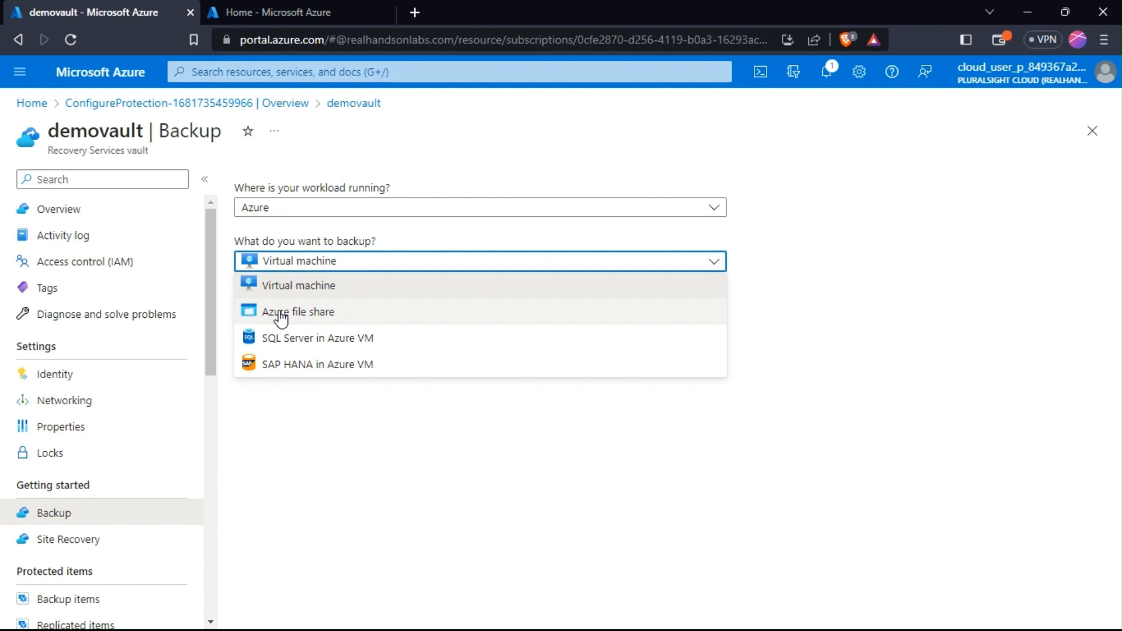
{"action": "left_click", "coordinate": [288, 381]}
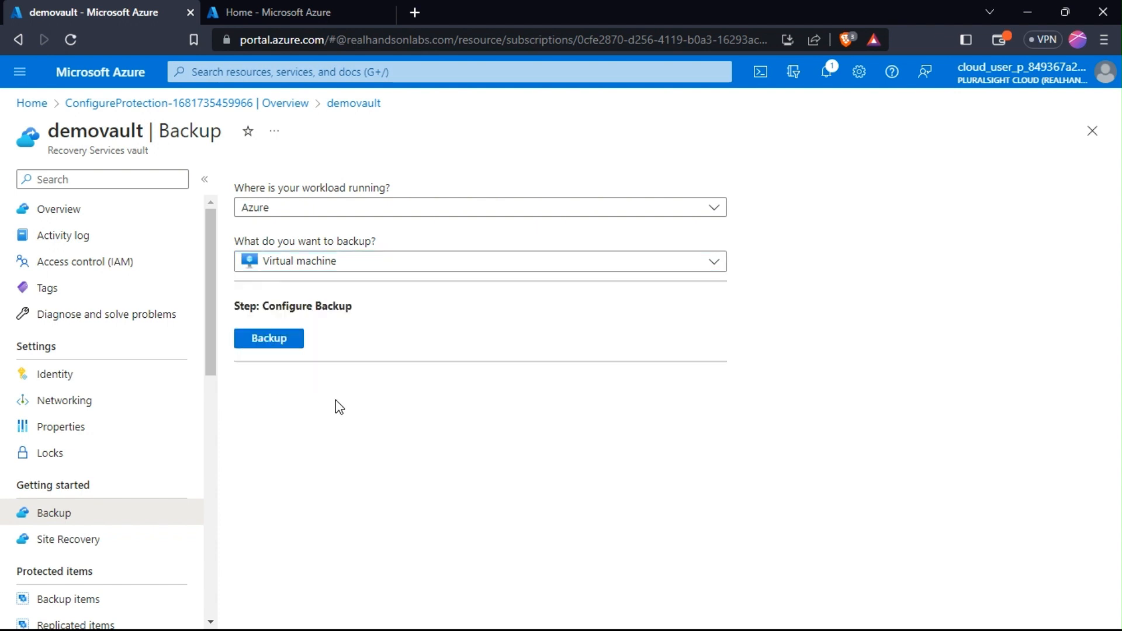
{"action": "left_click", "coordinate": [277, 338]}
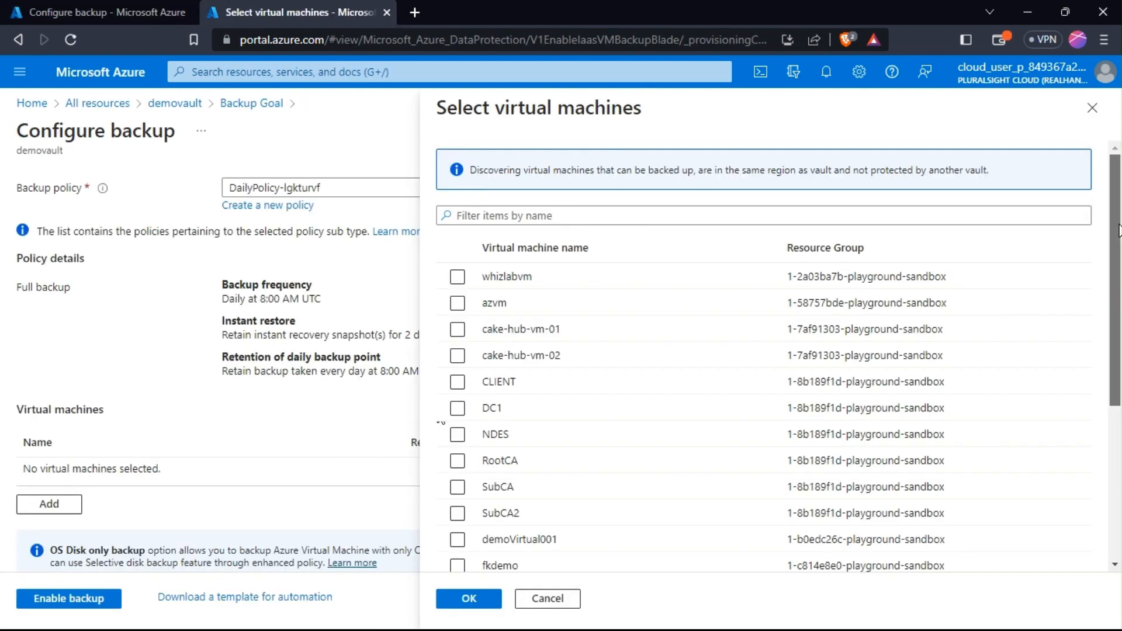
{"action": "scroll", "coordinate": [1115, 397], "scroll_direction": "down", "scroll_amount": 3}
{"action": "scroll", "coordinate": [1116, 398], "scroll_direction": "up", "scroll_amount": 3}
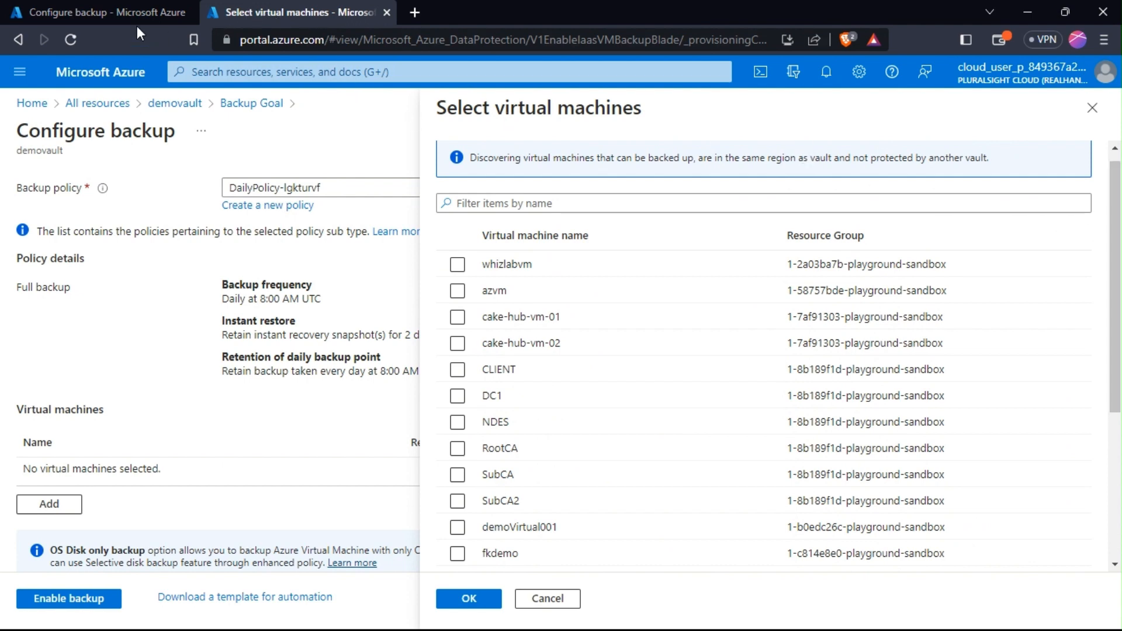
Step: Find the lesetjavm virtual machine in the virtual machines list and open its Backup page
{"action": "left_click", "coordinate": [290, 71]}
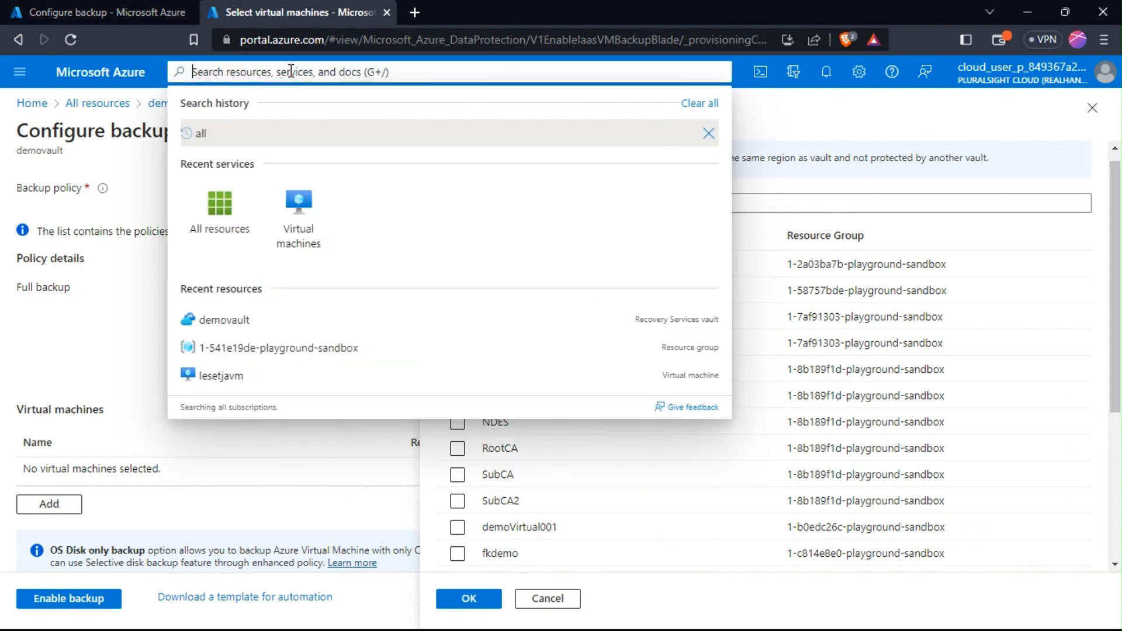
{"action": "left_click", "coordinate": [300, 211]}
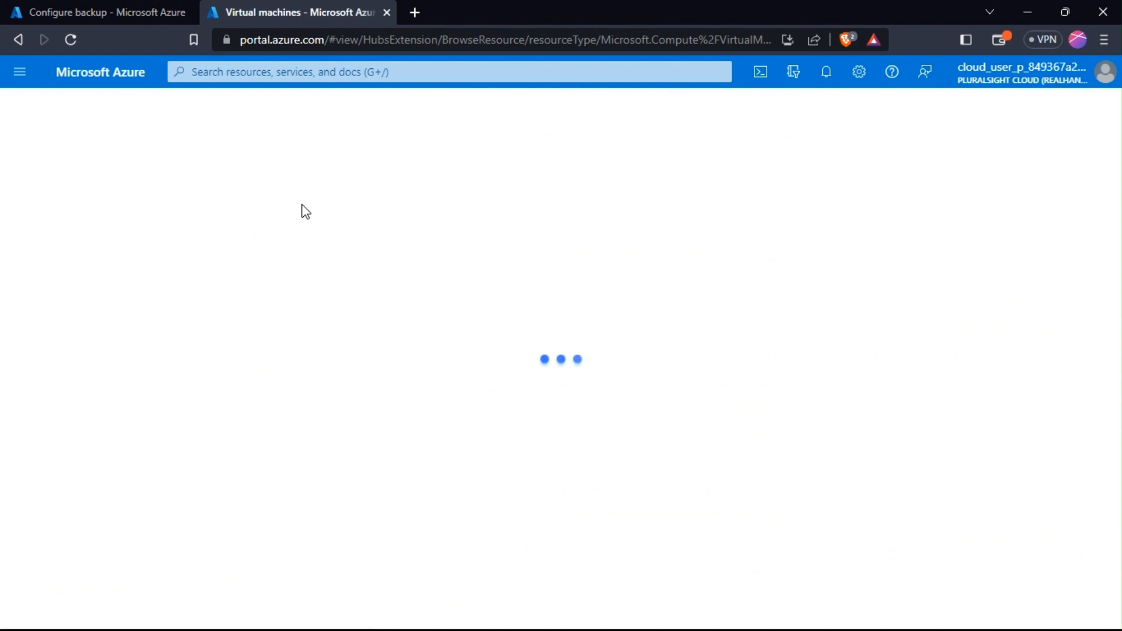
{"action": "left_click", "coordinate": [88, 310]}
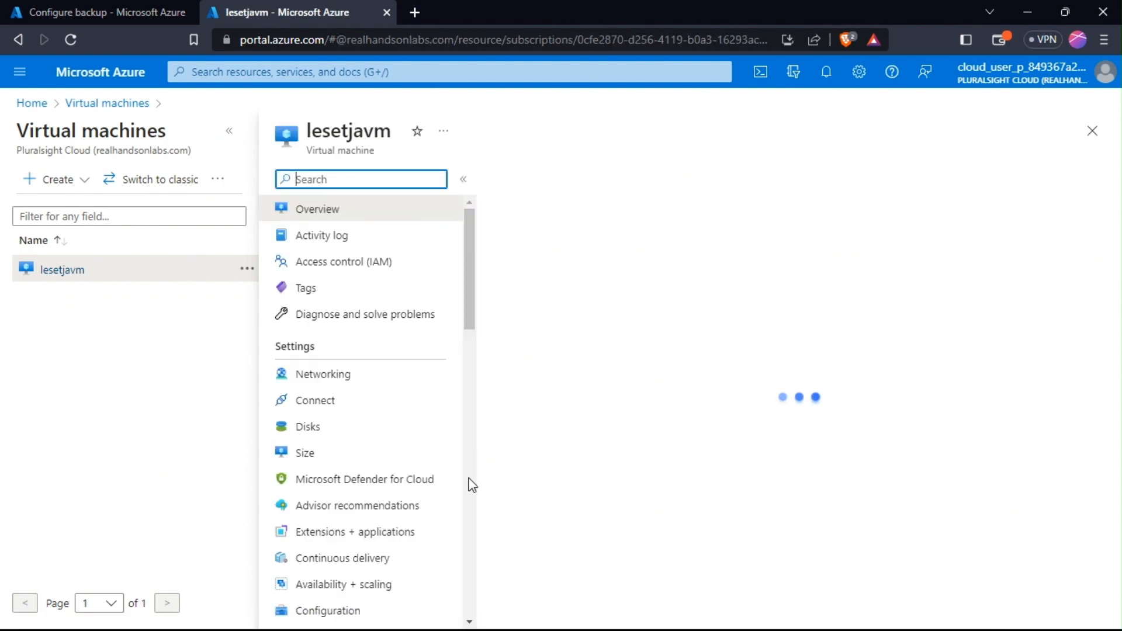
{"action": "scroll", "coordinate": [469, 485], "scroll_direction": "down", "scroll_amount": 2}
{"action": "scroll", "coordinate": [472, 489], "scroll_direction": "down", "scroll_amount": 5}
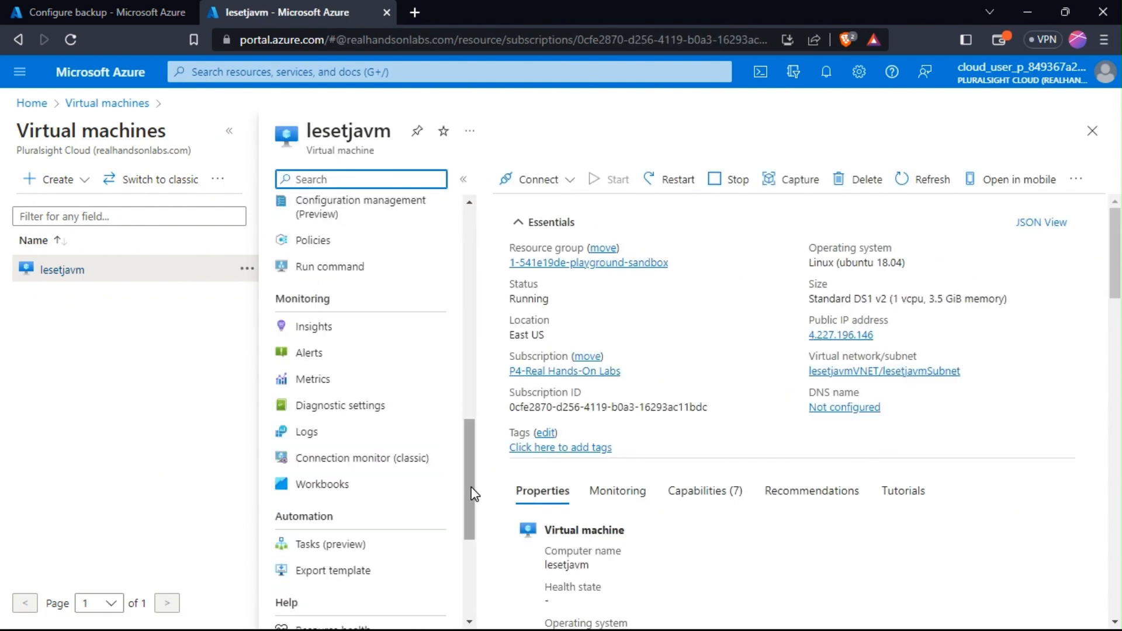
{"action": "left_click_drag", "start_coordinate": [466, 498], "coordinate": [488, 414]}
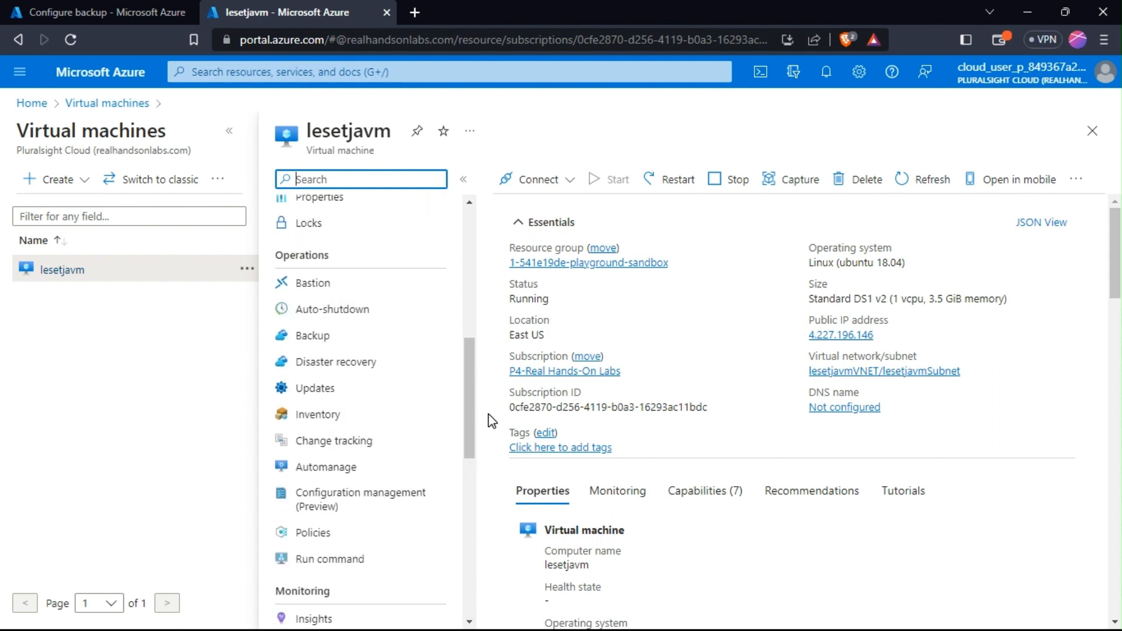
{"action": "left_click", "coordinate": [317, 336]}
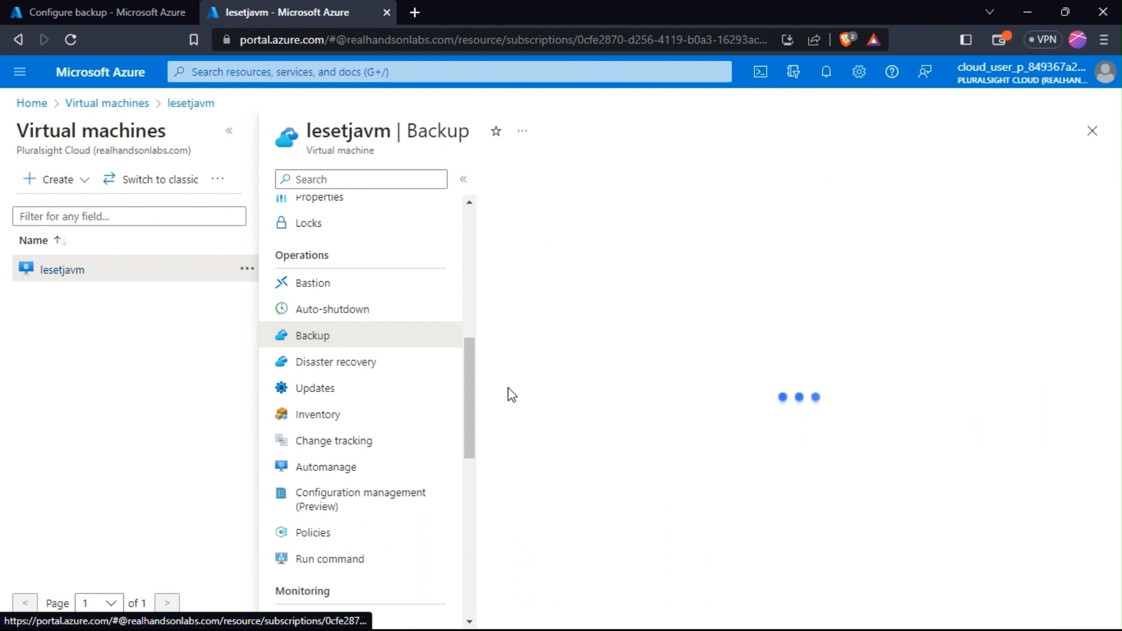
Step: Trigger an immediate backup of lesetjavm retained until 05/17/2023 and check its progress in the notifications
{"action": "left_click", "coordinate": [542, 181]}
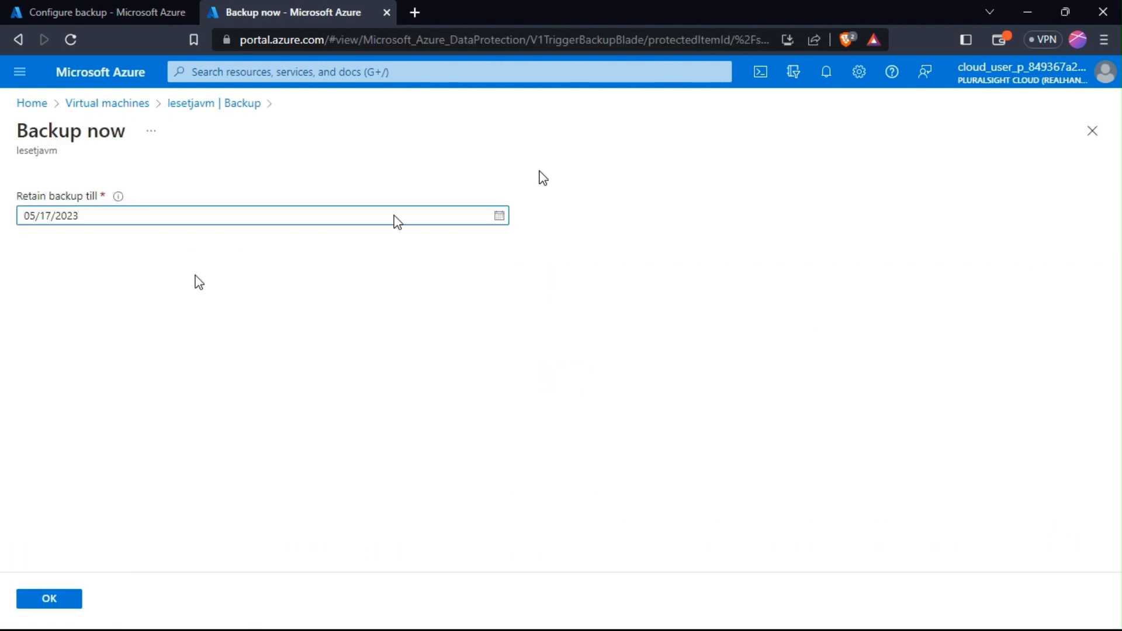
{"action": "left_click", "coordinate": [49, 599]}
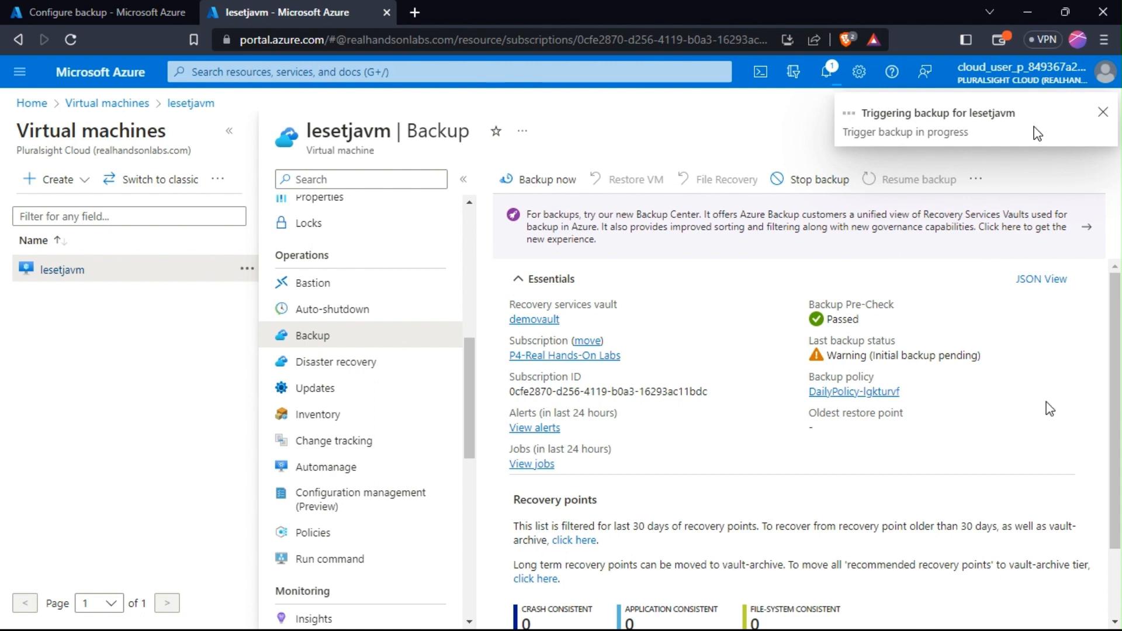
{"action": "left_click_drag", "start_coordinate": [1118, 350], "coordinate": [1118, 314]}
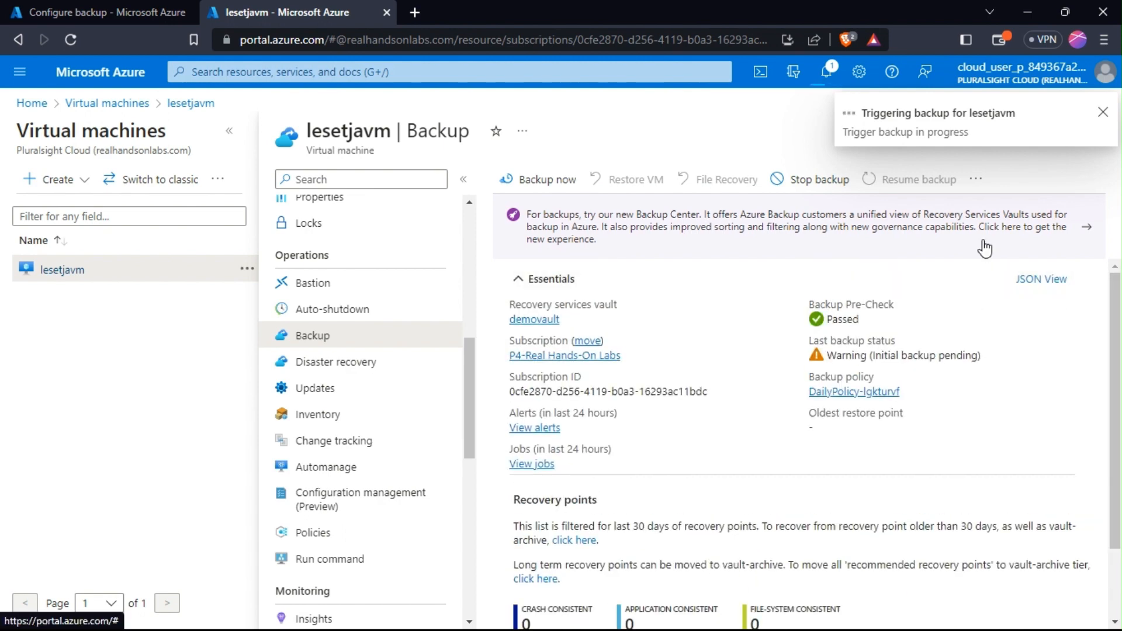
{"action": "left_click", "coordinate": [834, 79]}
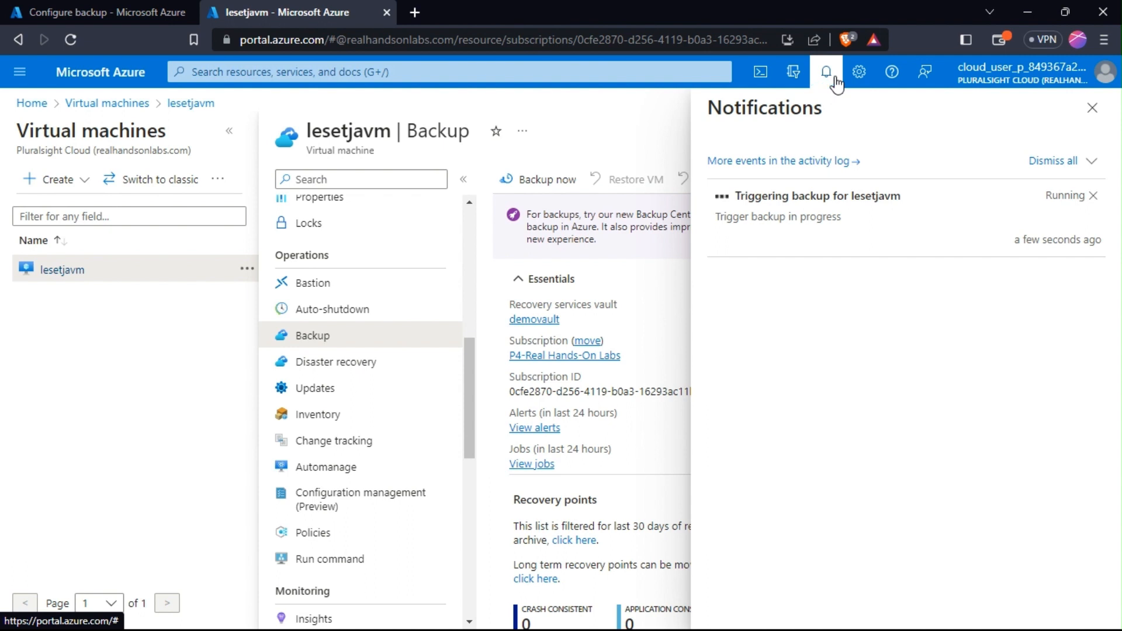
Step: Leave the demovault backup configuration, find the Storage accounts service and start creating a new storage account
{"action": "left_click", "coordinate": [131, 11]}
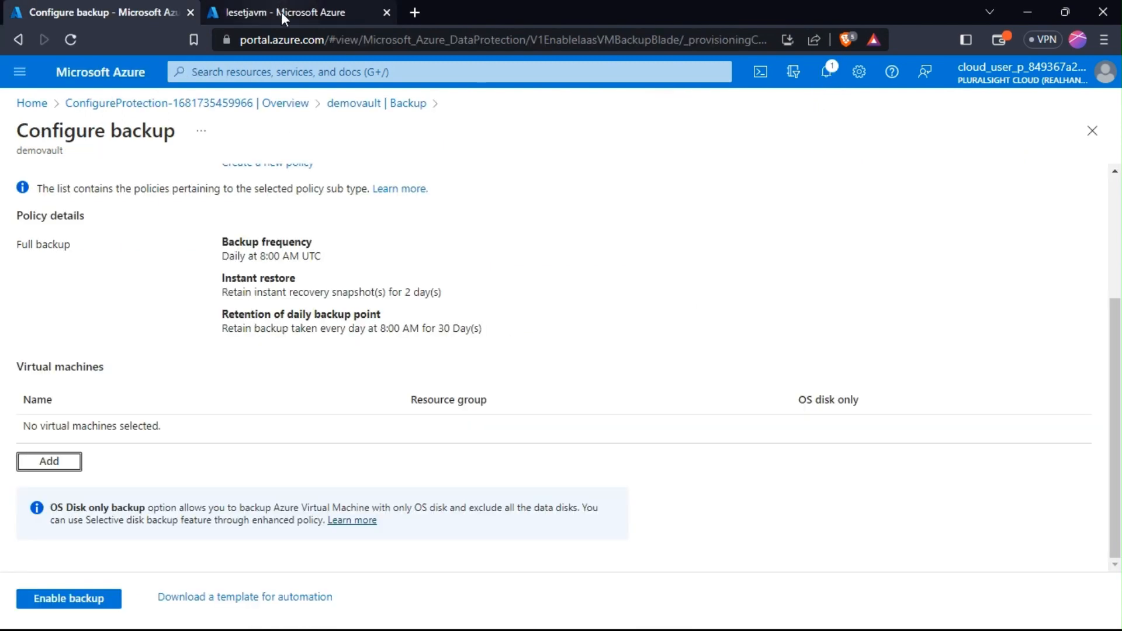
{"action": "scroll", "coordinate": [1098, 222], "scroll_direction": "up", "scroll_amount": 3}
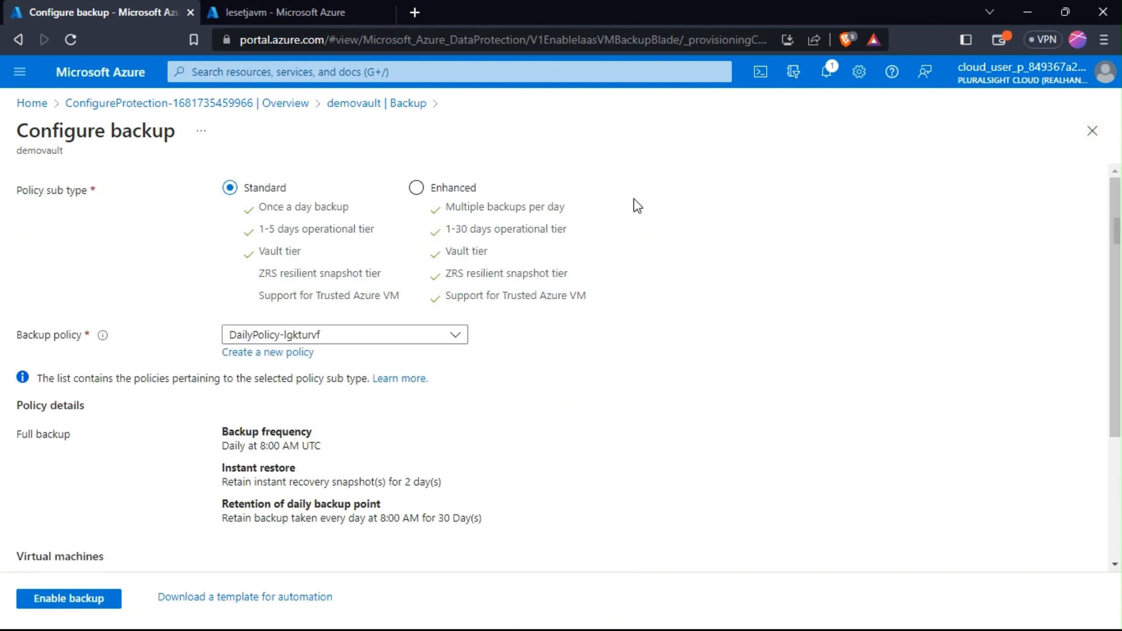
{"action": "left_click", "coordinate": [380, 71]}
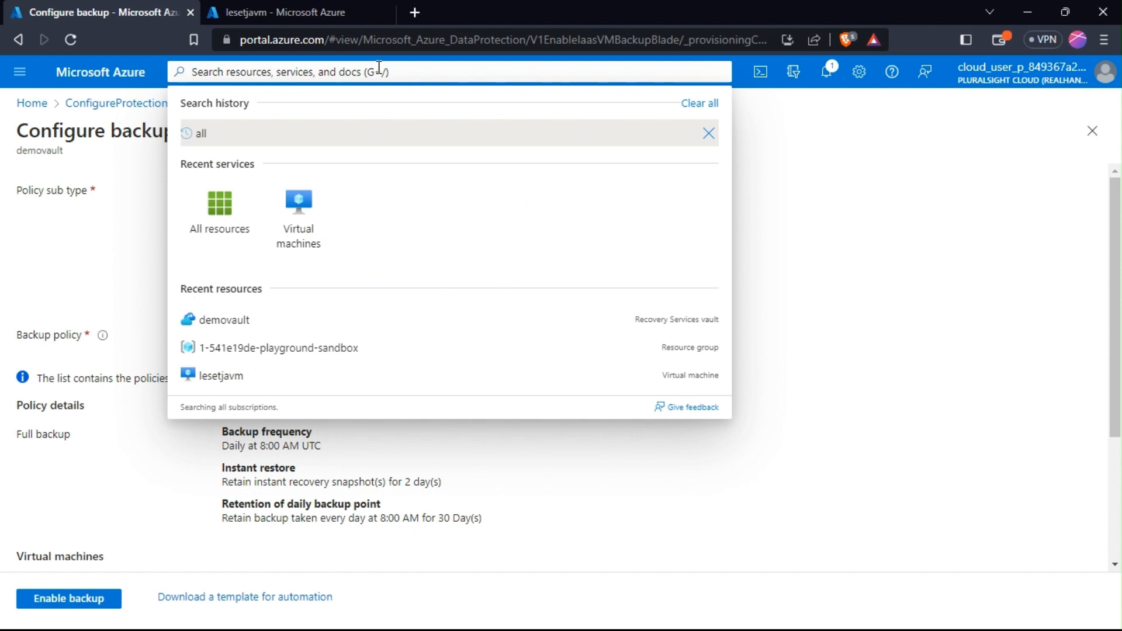
{"action": "type", "text": "stor"}
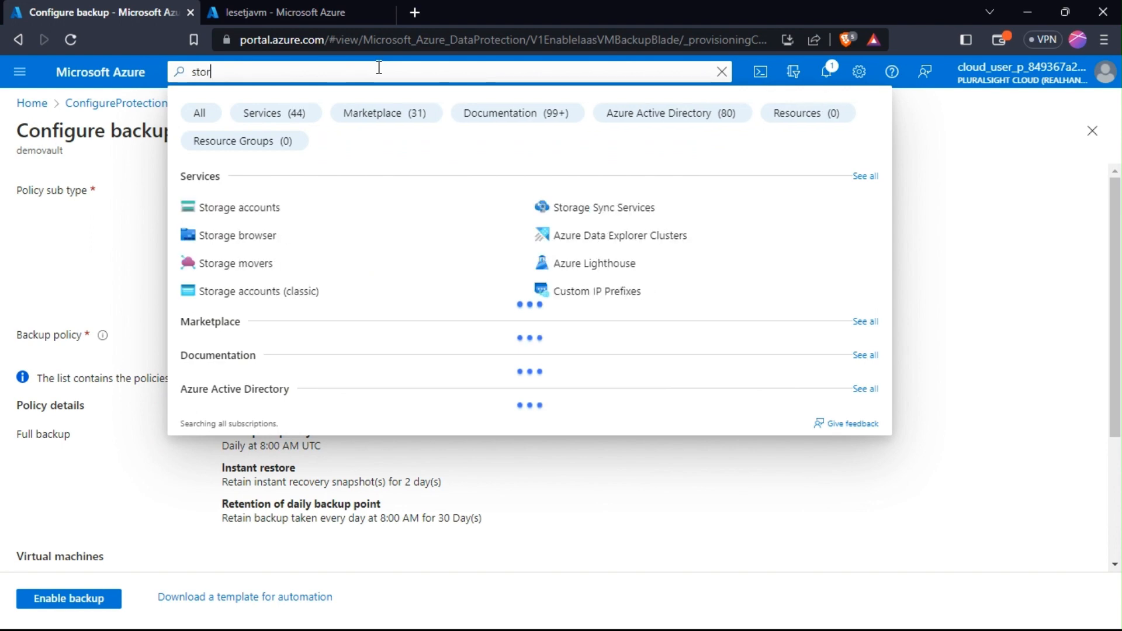
{"action": "left_click", "coordinate": [237, 212]}
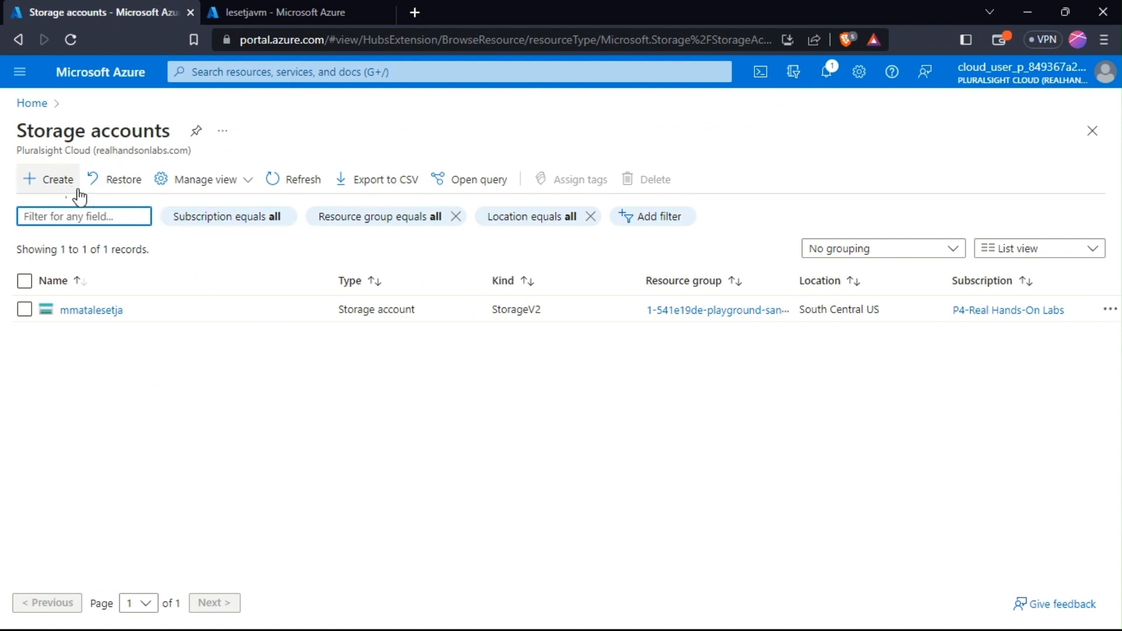
{"action": "left_click", "coordinate": [60, 188]}
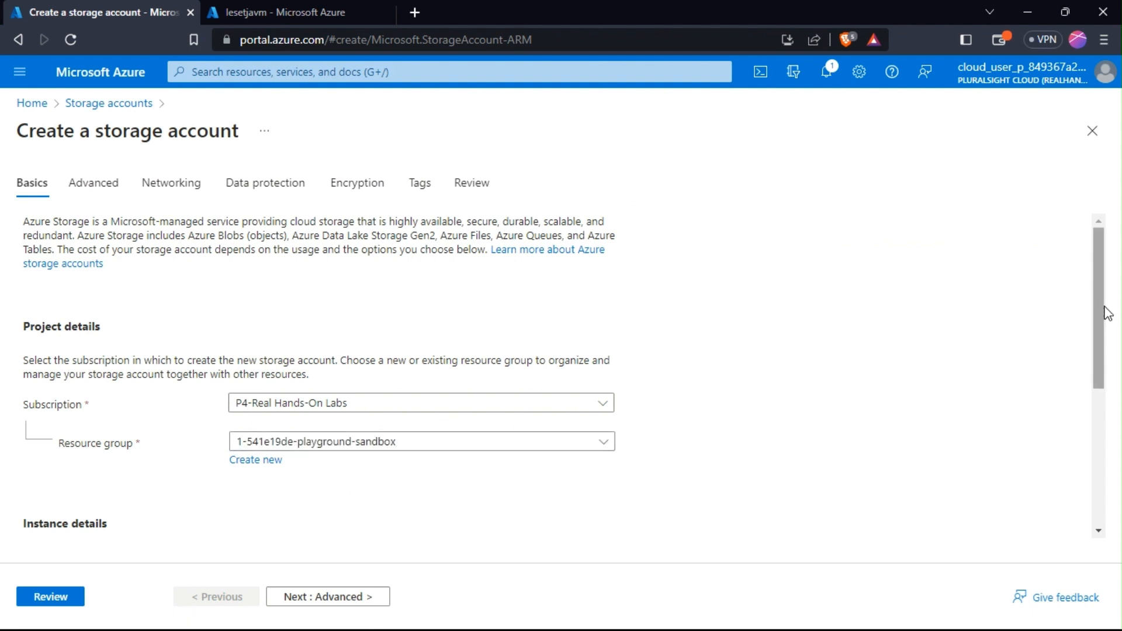
Step: Name the storage account mmatalesetjastagging and submit its basic settings for review with the default region, performance and redundancy
{"action": "left_click_drag", "start_coordinate": [1099, 310], "coordinate": [995, 412]}
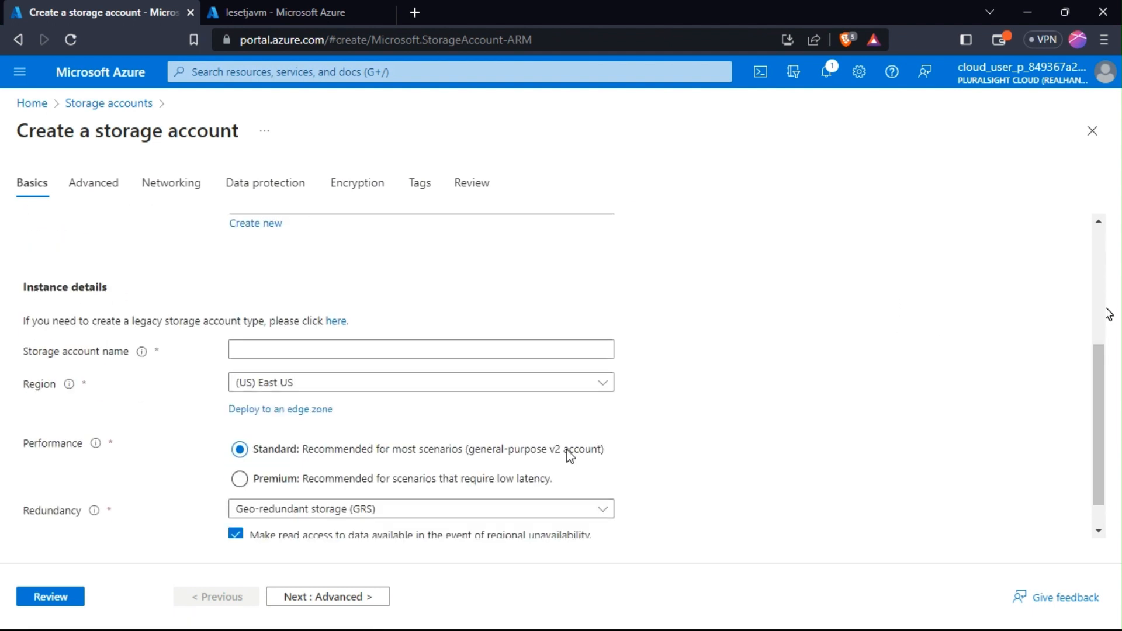
{"action": "left_click", "coordinate": [292, 356]}
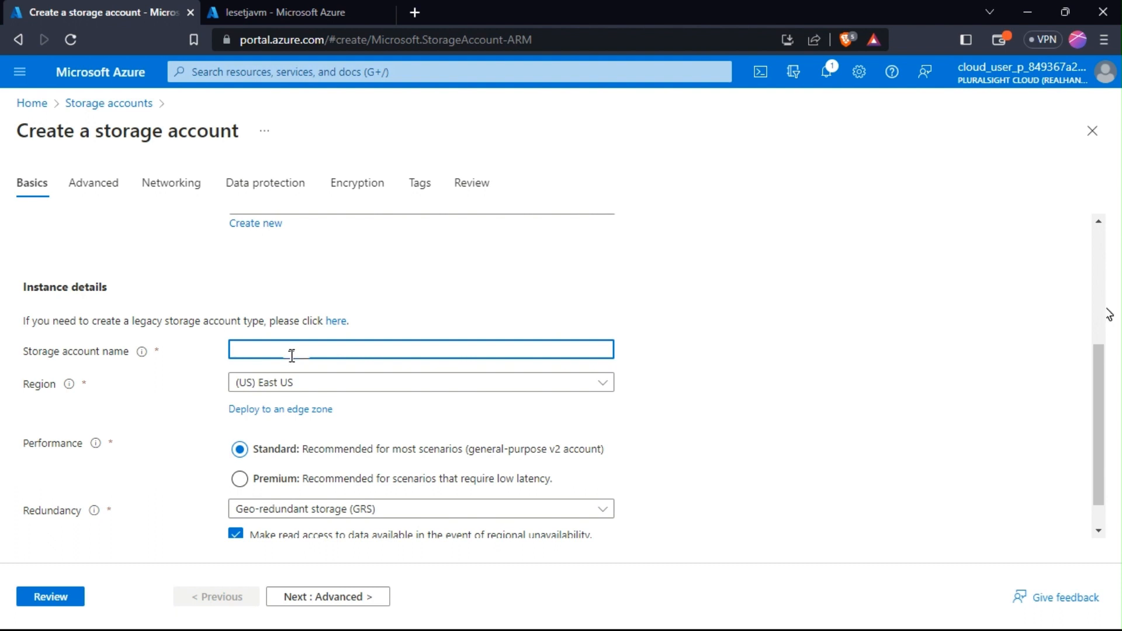
{"action": "type", "text": "mmatalesetjastagging"}
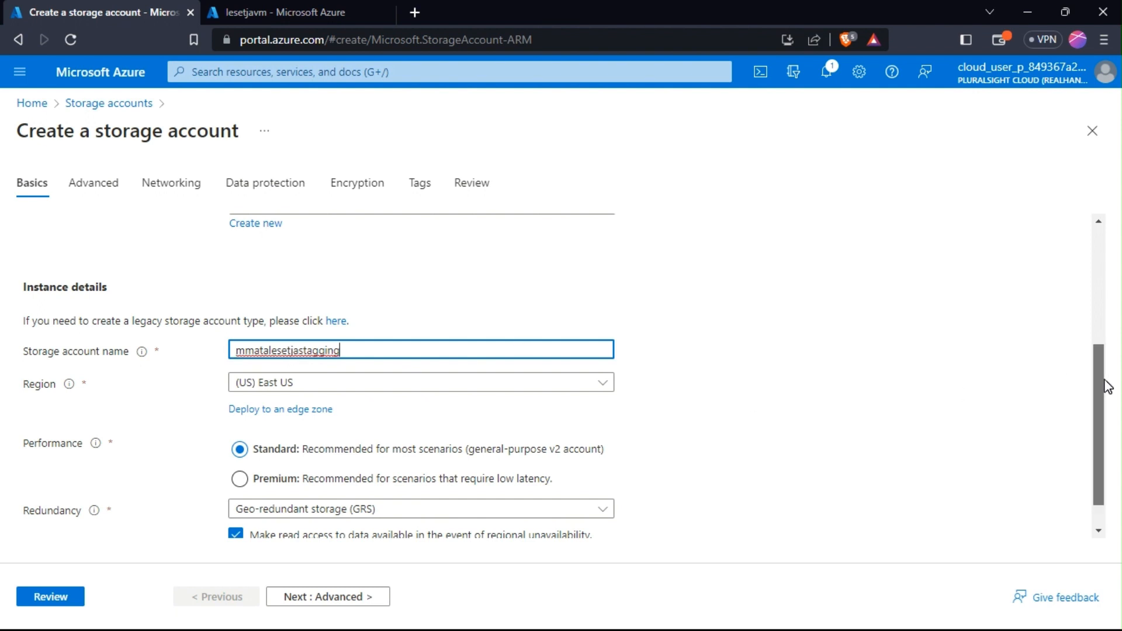
{"action": "scroll", "coordinate": [1107, 386], "scroll_direction": "down", "scroll_amount": 1}
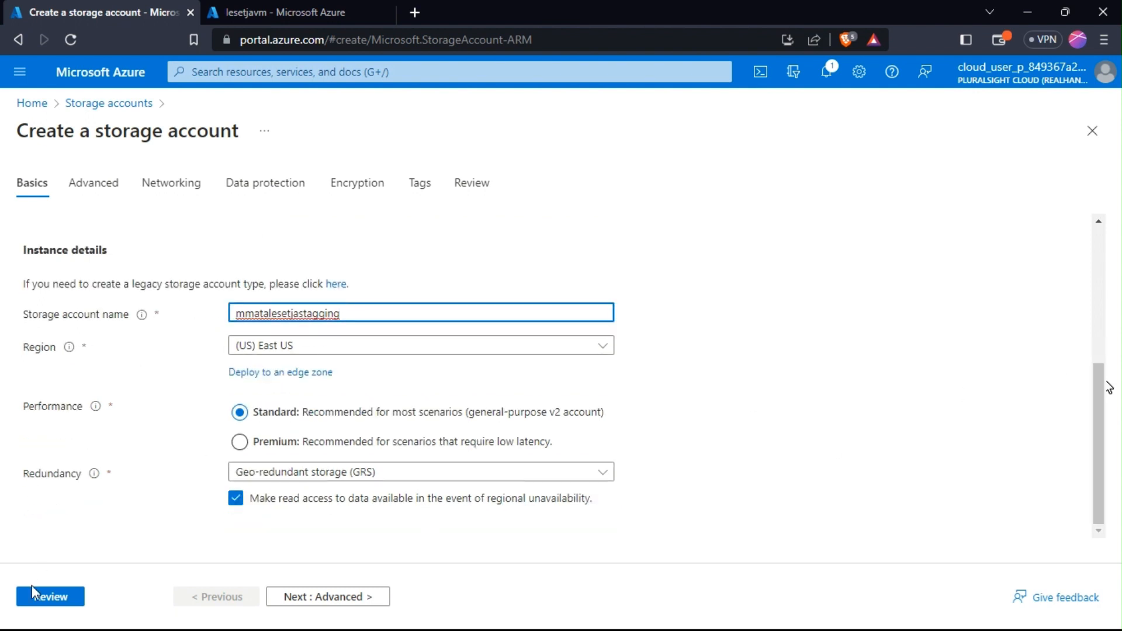
{"action": "left_click", "coordinate": [41, 586]}
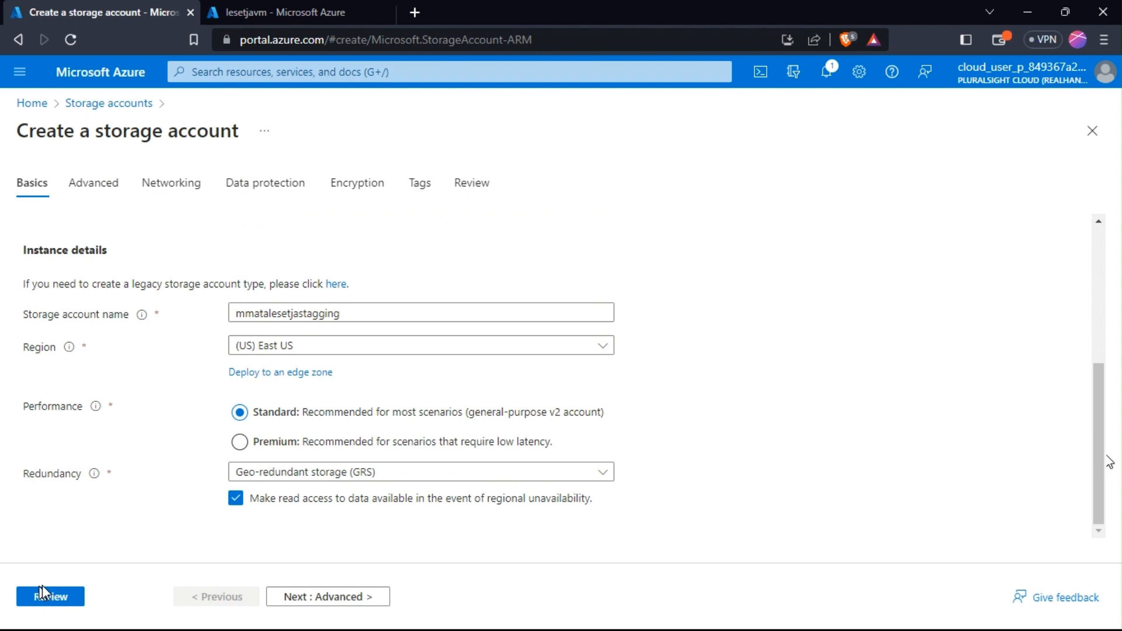
{"action": "left_click", "coordinate": [43, 597]}
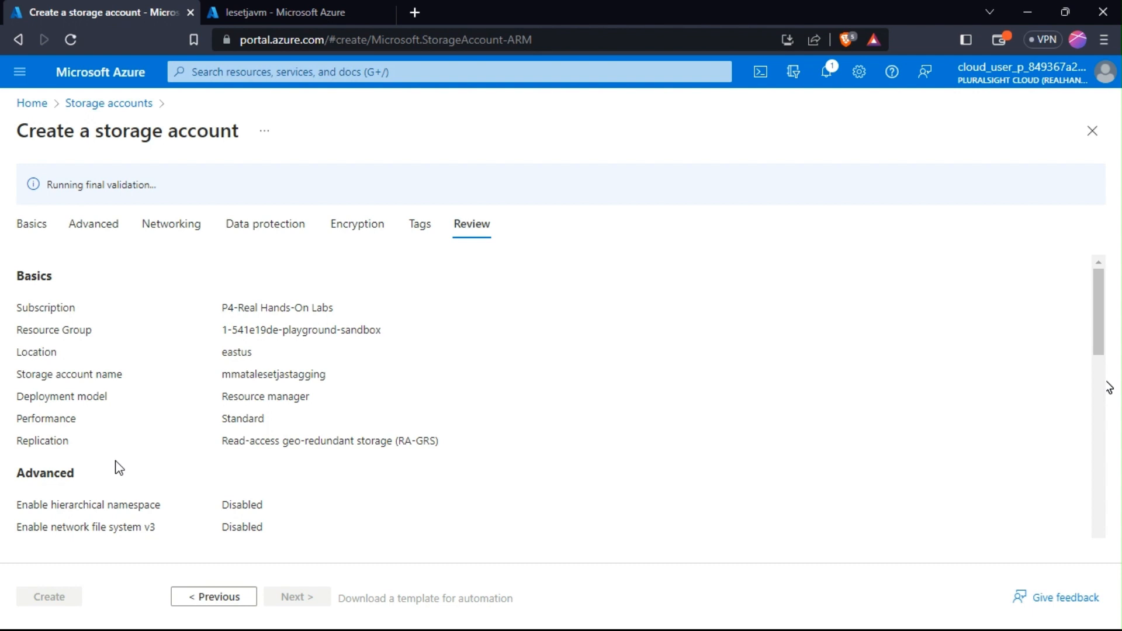
Step: Check the backup trigger notification for lesetjavm and dismiss it, and create the reviewed storage account
{"action": "left_click", "coordinate": [323, 17]}
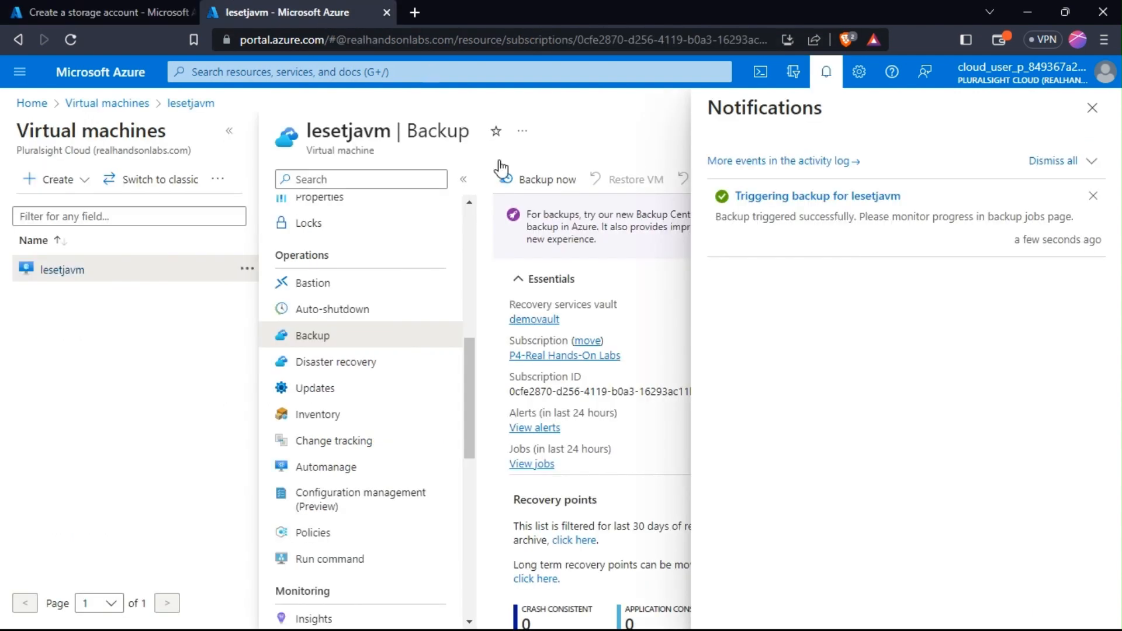
{"action": "left_click", "coordinate": [1094, 109]}
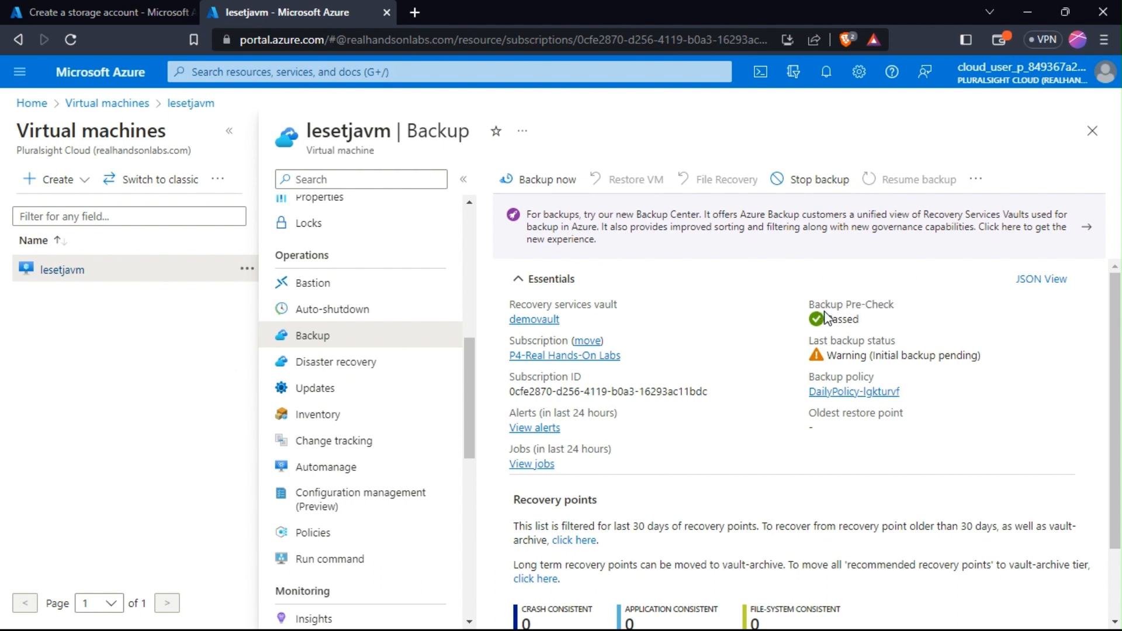
{"action": "left_click", "coordinate": [95, 11]}
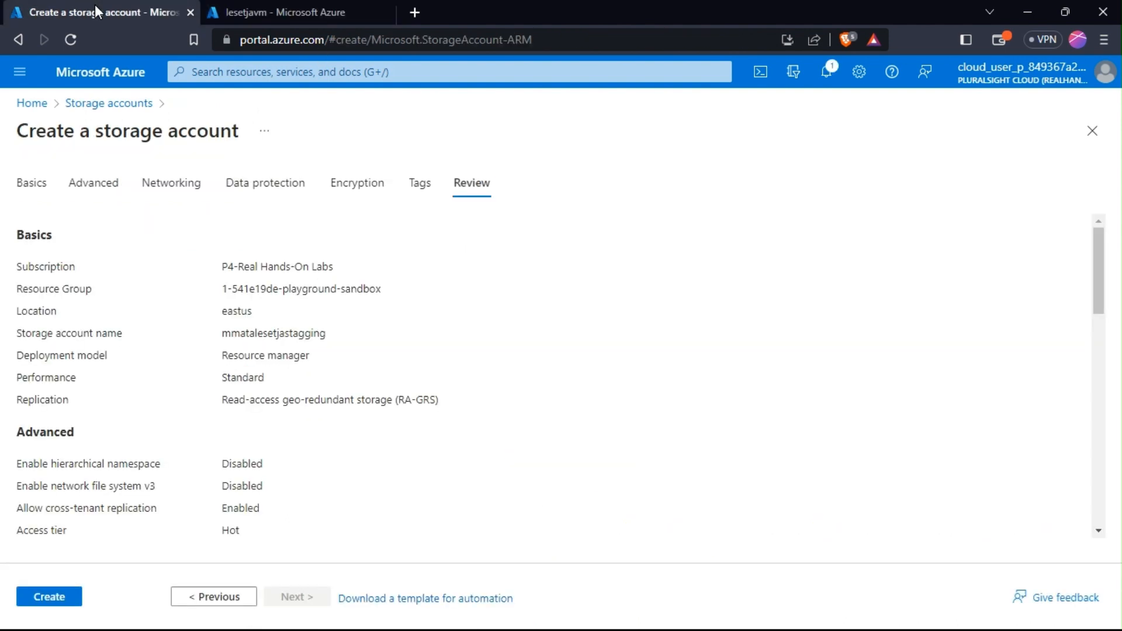
{"action": "left_click", "coordinate": [60, 599]}
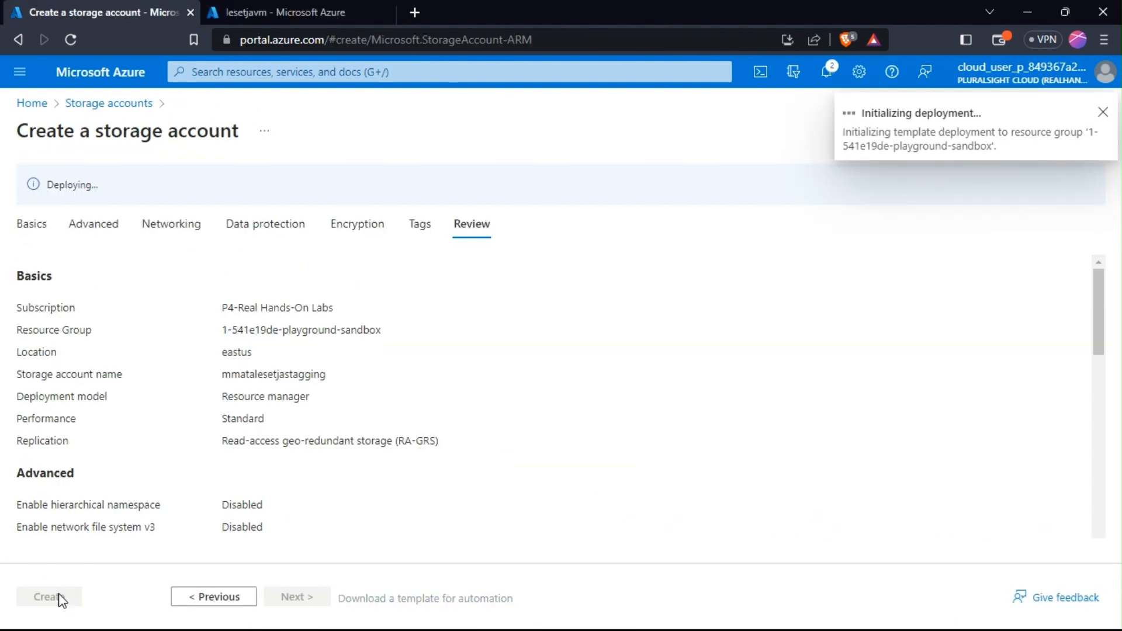
Step: Open demovault from the recent resources, refresh its backup items and list the protected Azure virtual machines
{"action": "left_click", "coordinate": [279, 11]}
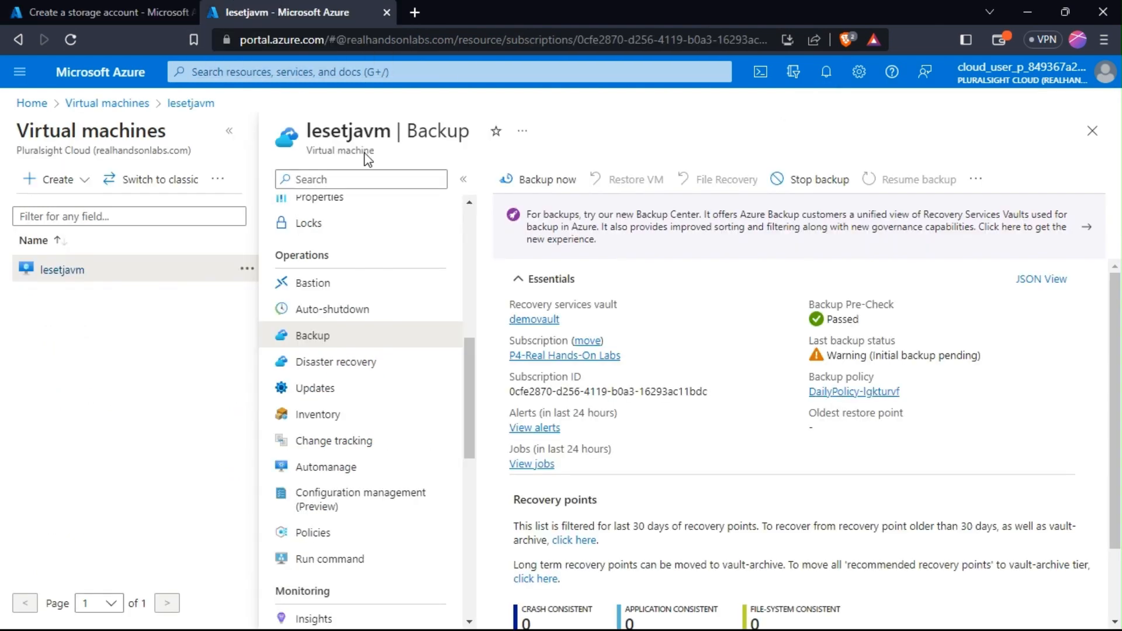
{"action": "left_click", "coordinate": [1092, 130]}
{"action": "left_click", "coordinate": [359, 73]}
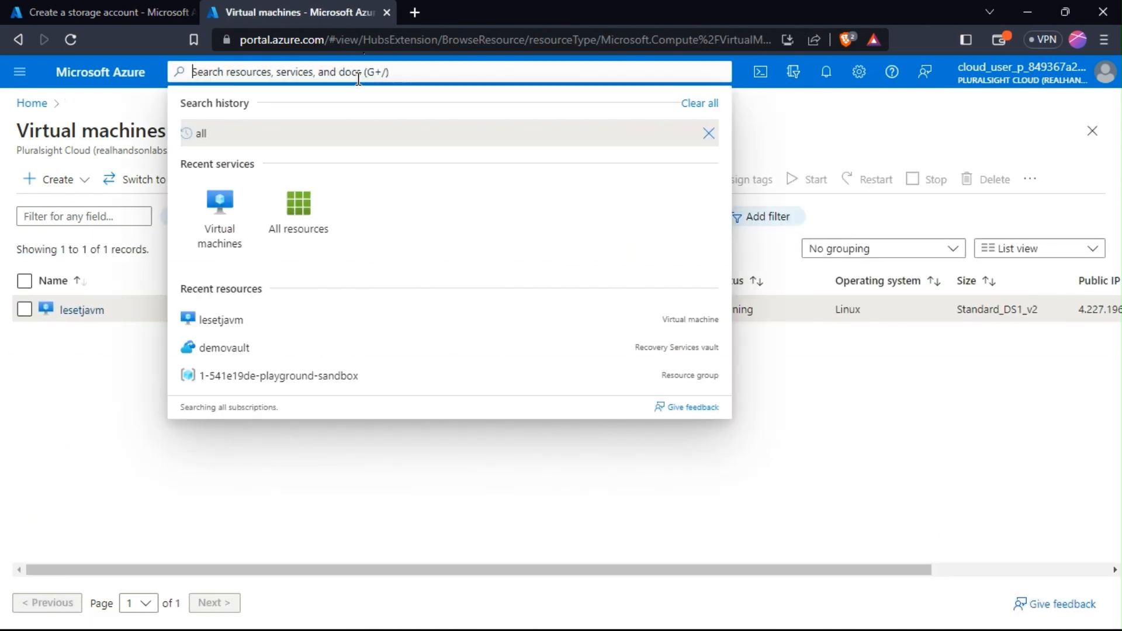
{"action": "left_click", "coordinate": [205, 348]}
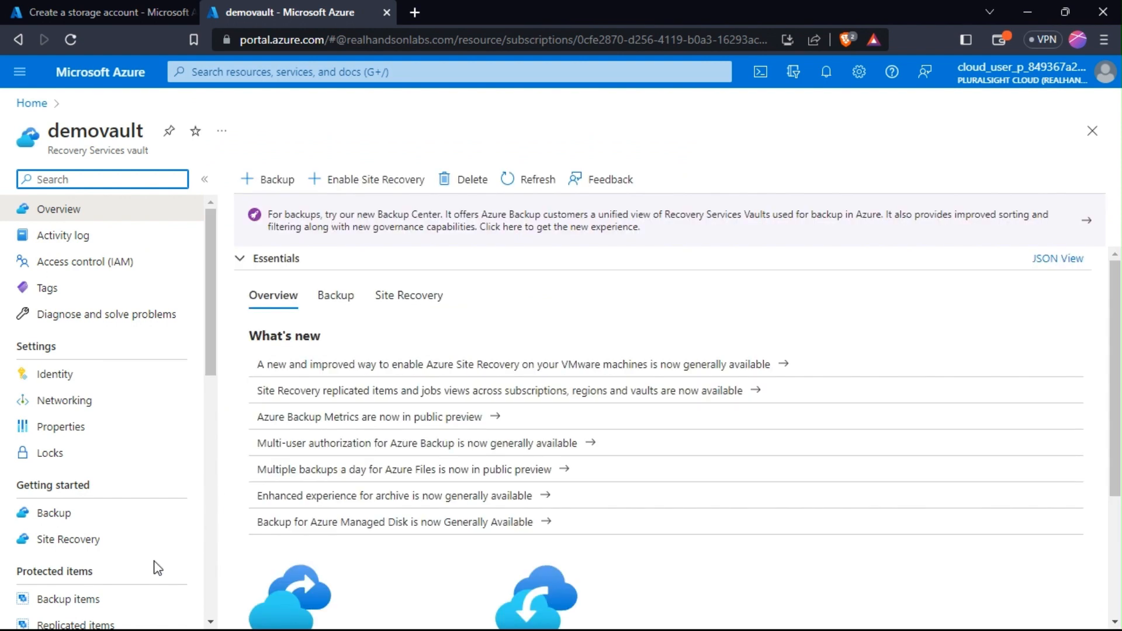
{"action": "left_click", "coordinate": [40, 602]}
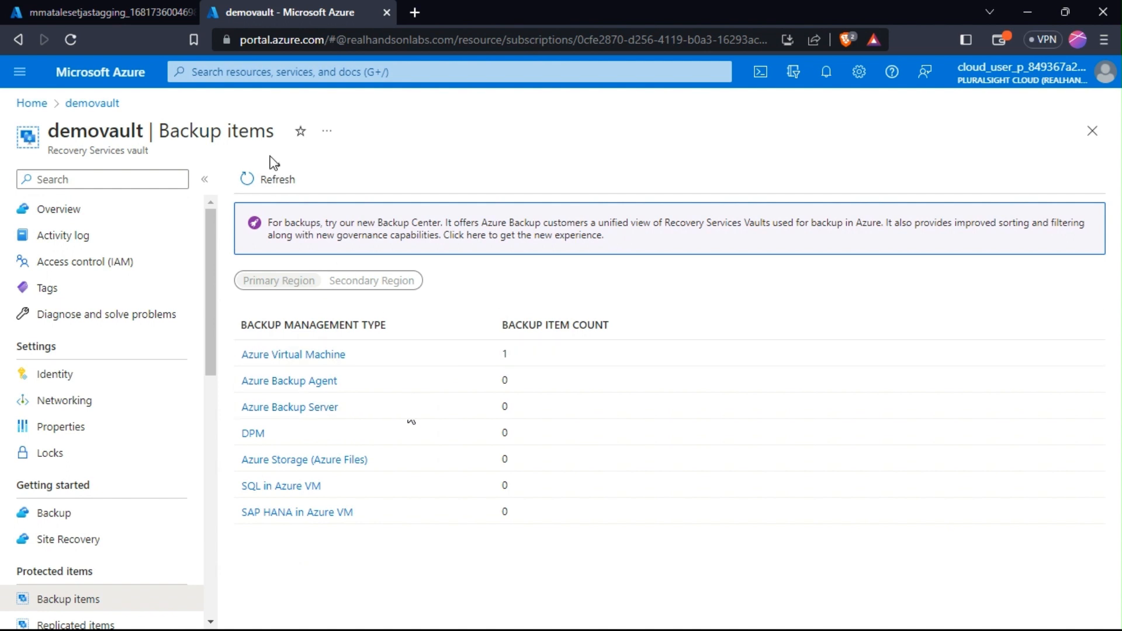
{"action": "left_click", "coordinate": [270, 180]}
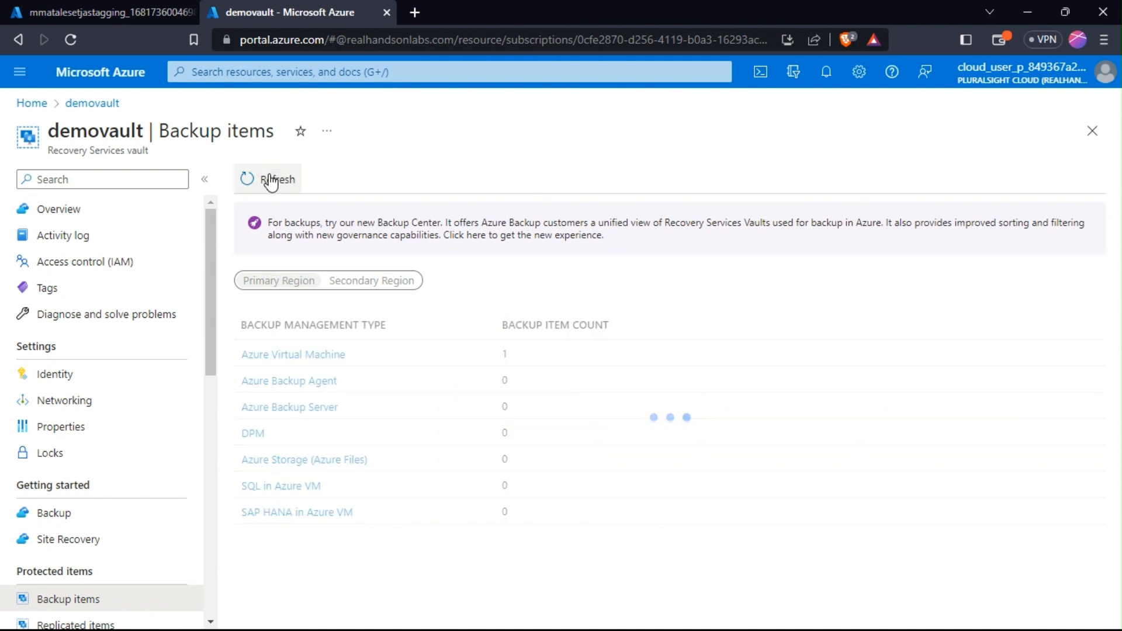
{"action": "left_click", "coordinate": [289, 355]}
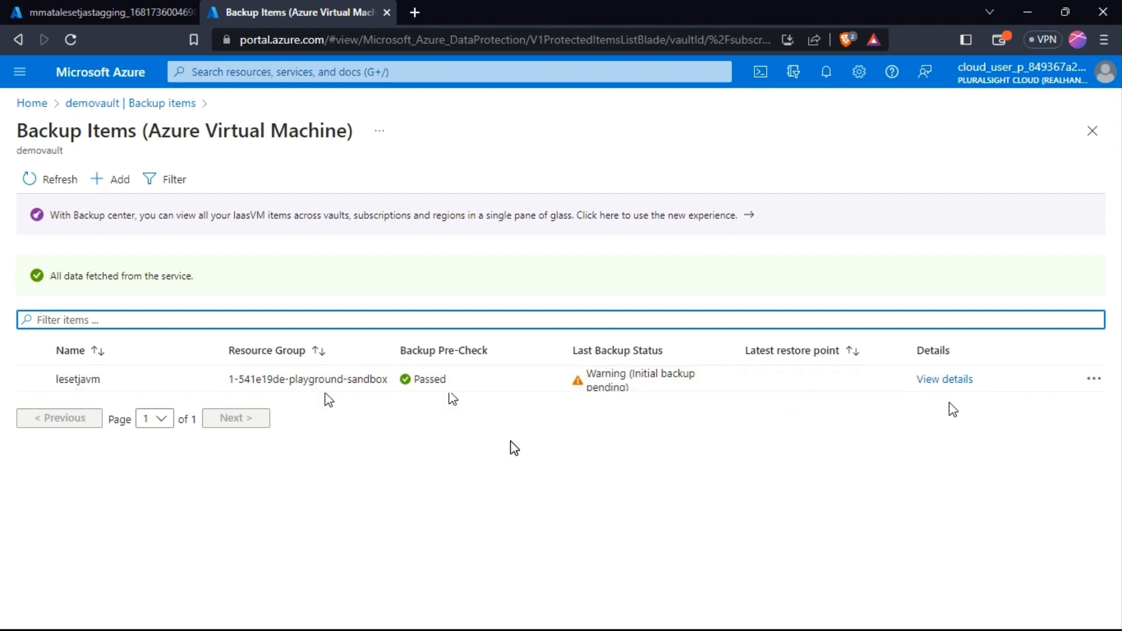
Step: Return from the Azure Virtual Machine list to demovault's backup items overview
{"action": "left_click", "coordinate": [21, 75]}
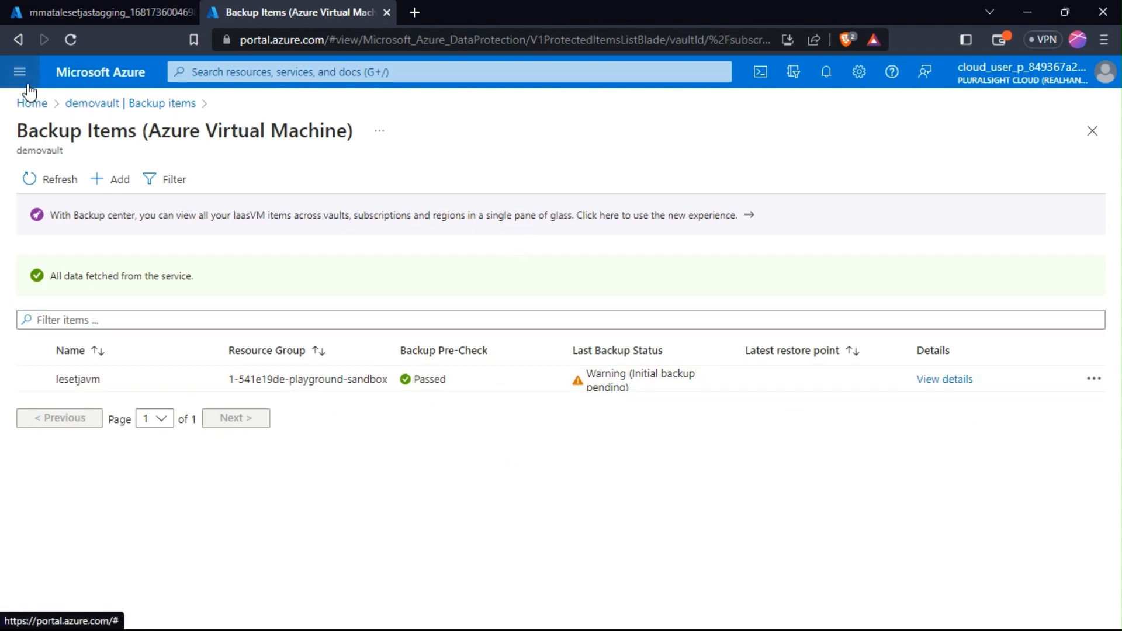
{"action": "left_click", "coordinate": [267, 297]}
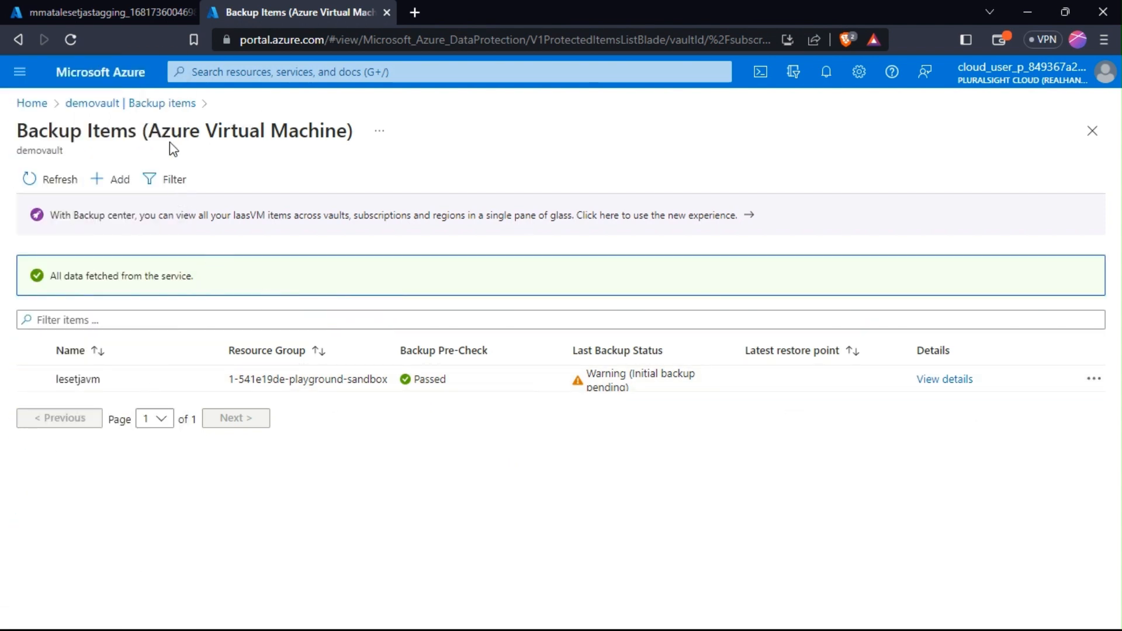
{"action": "left_click", "coordinate": [93, 107]}
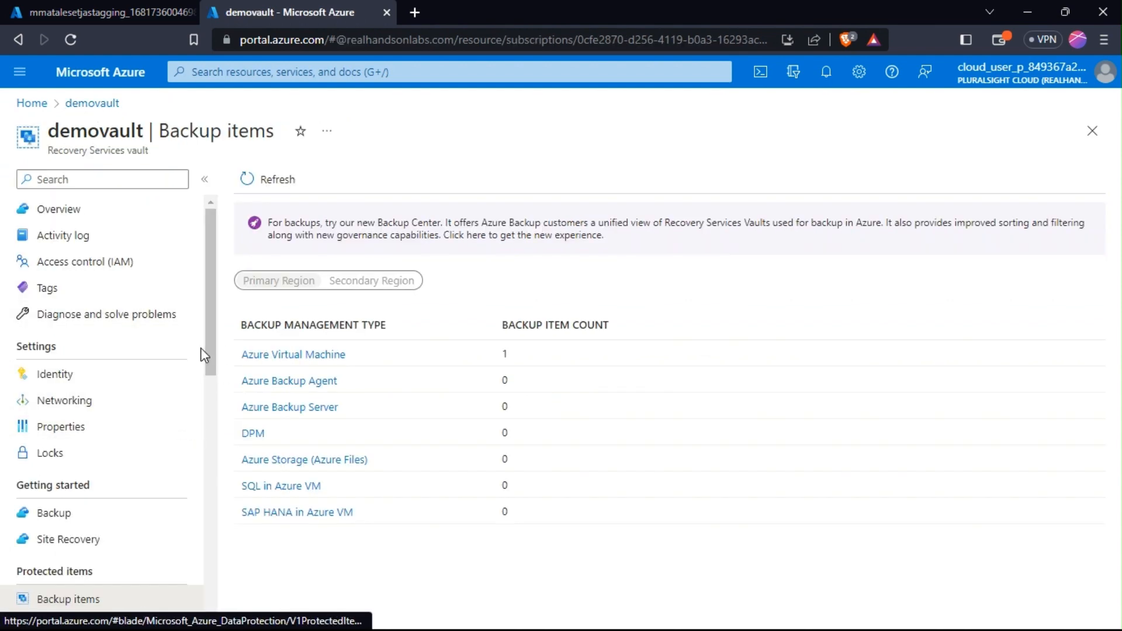
Step: View the details of lesetjavm's running backup job in demovault and check the staging storage account's deployment
{"action": "left_click_drag", "start_coordinate": [212, 351], "coordinate": [234, 560]}
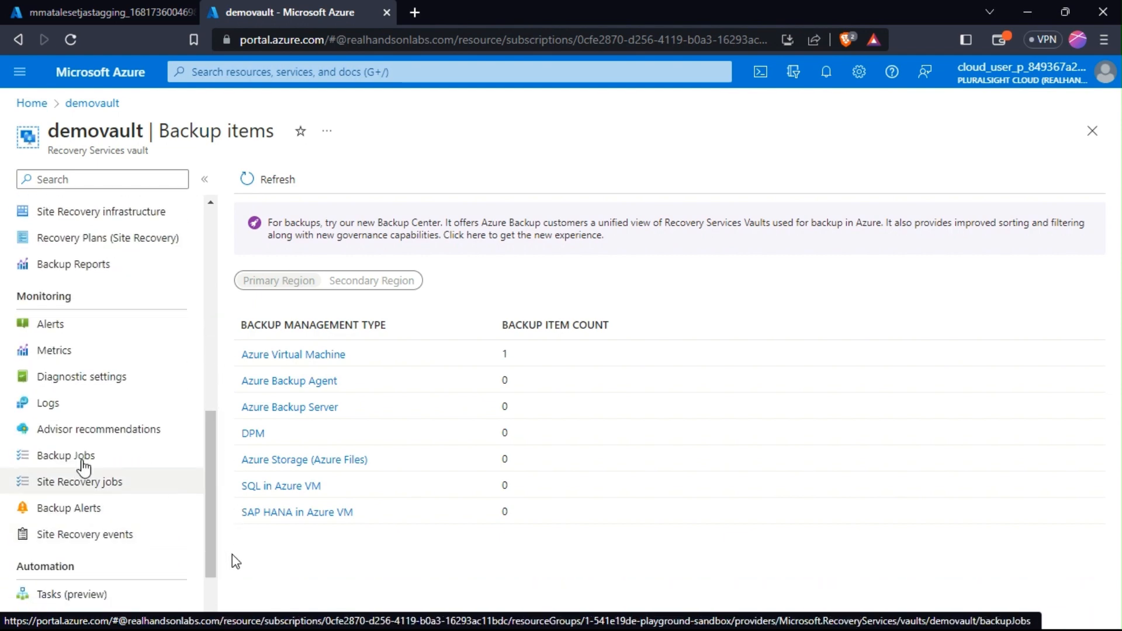
{"action": "left_click", "coordinate": [65, 456]}
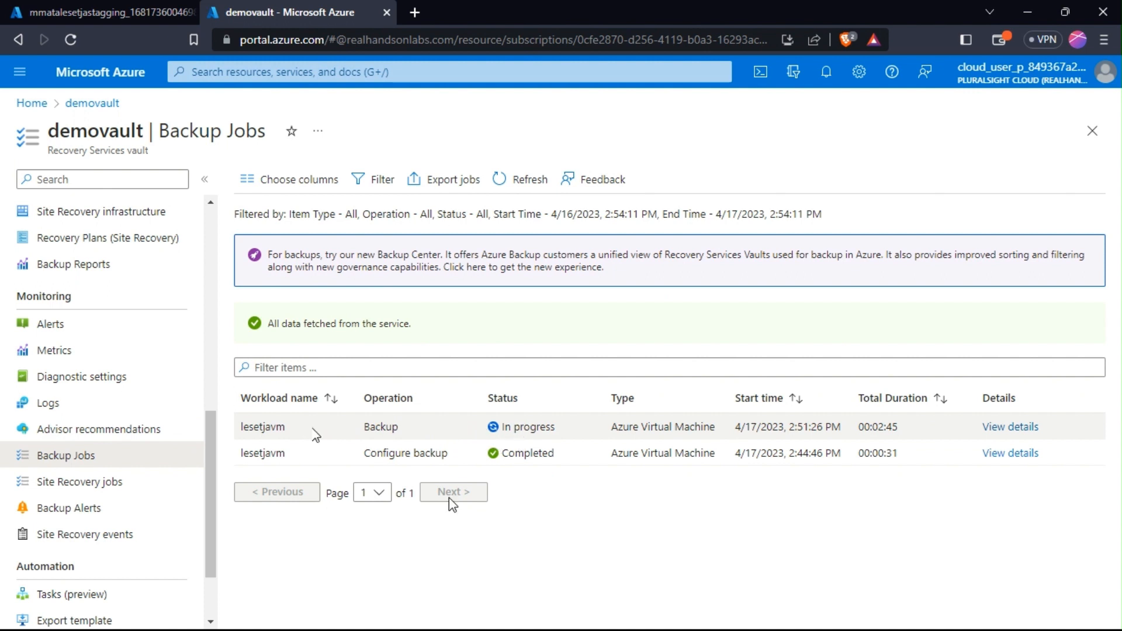
{"action": "left_click", "coordinate": [1009, 432]}
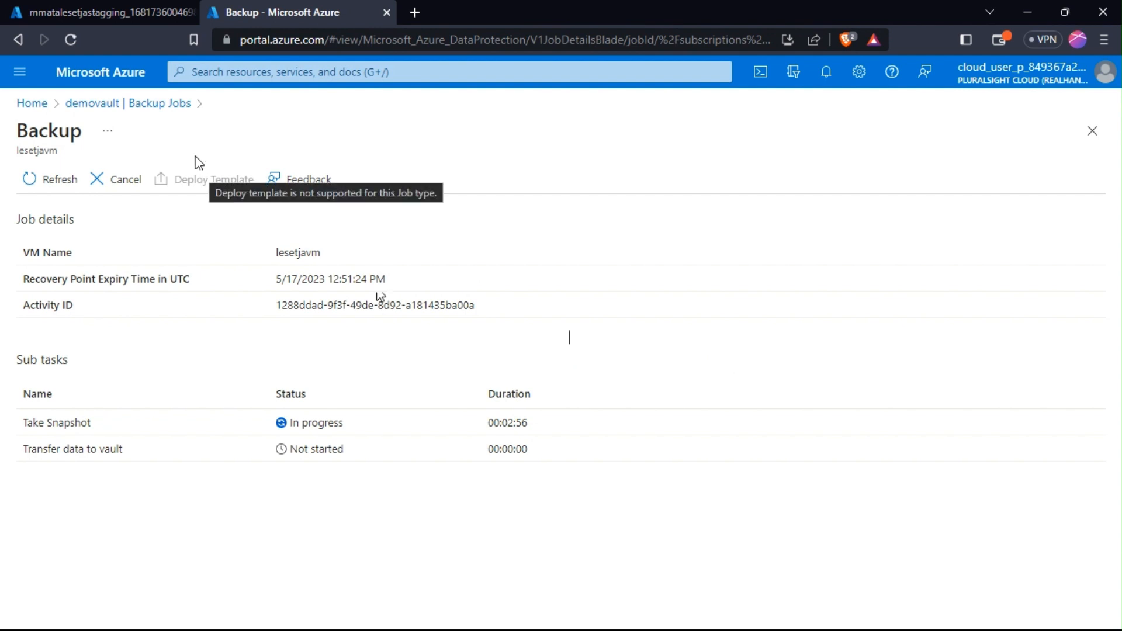
{"action": "left_click", "coordinate": [100, 7]}
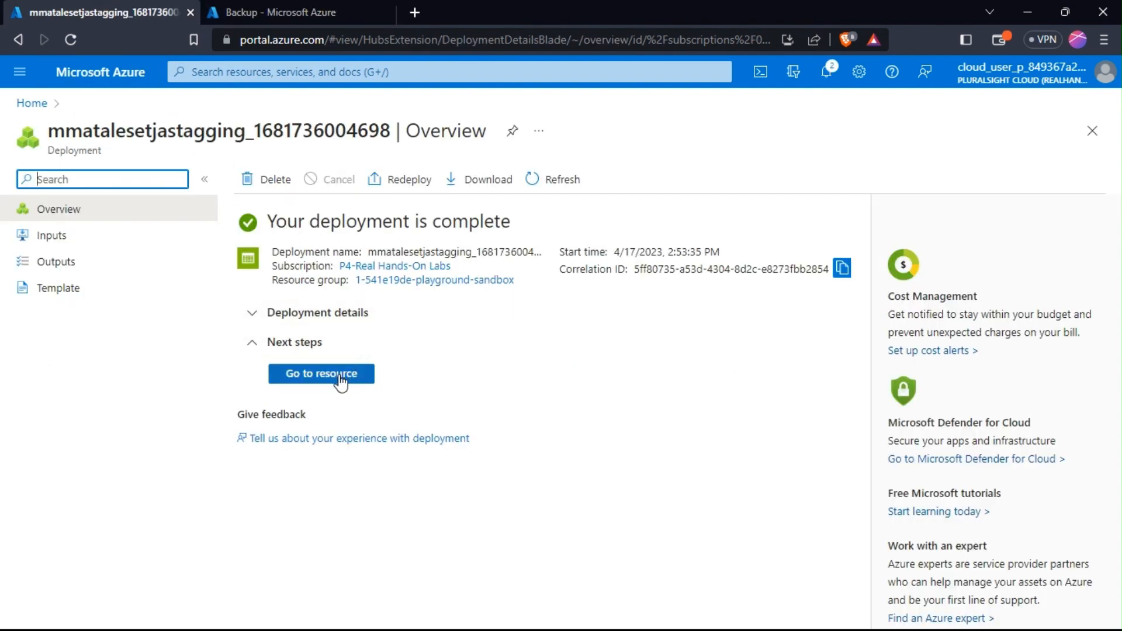
{"action": "left_click", "coordinate": [271, 7]}
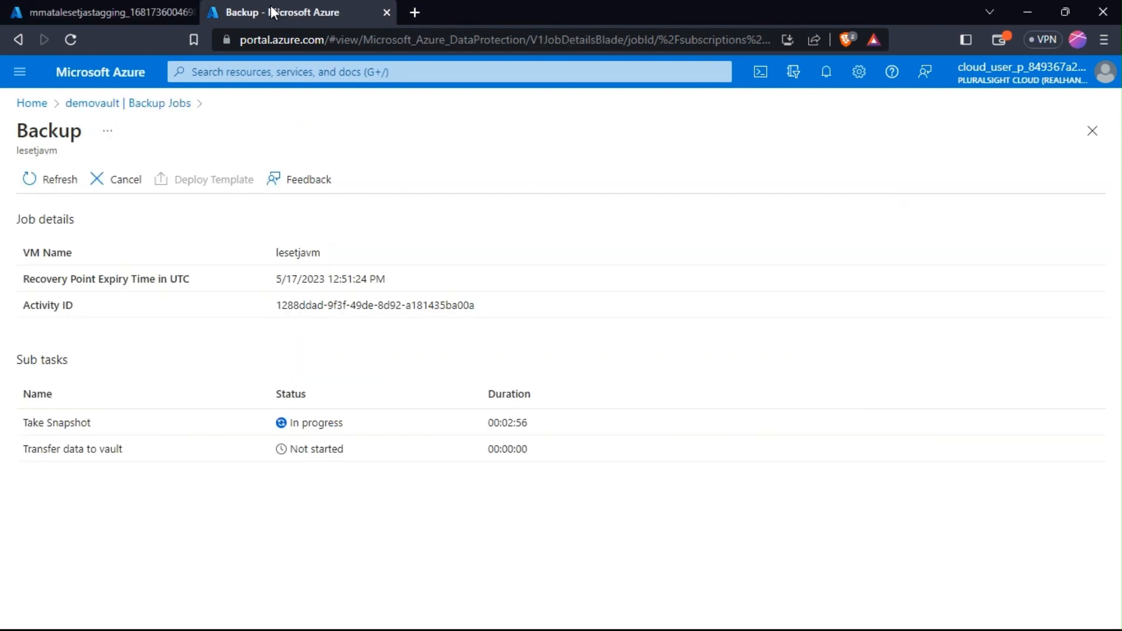
Step: Open the lesetjavm virtual machine and stop it without reserving its public IP address
{"action": "left_click", "coordinate": [322, 65]}
{"action": "left_click", "coordinate": [234, 193]}
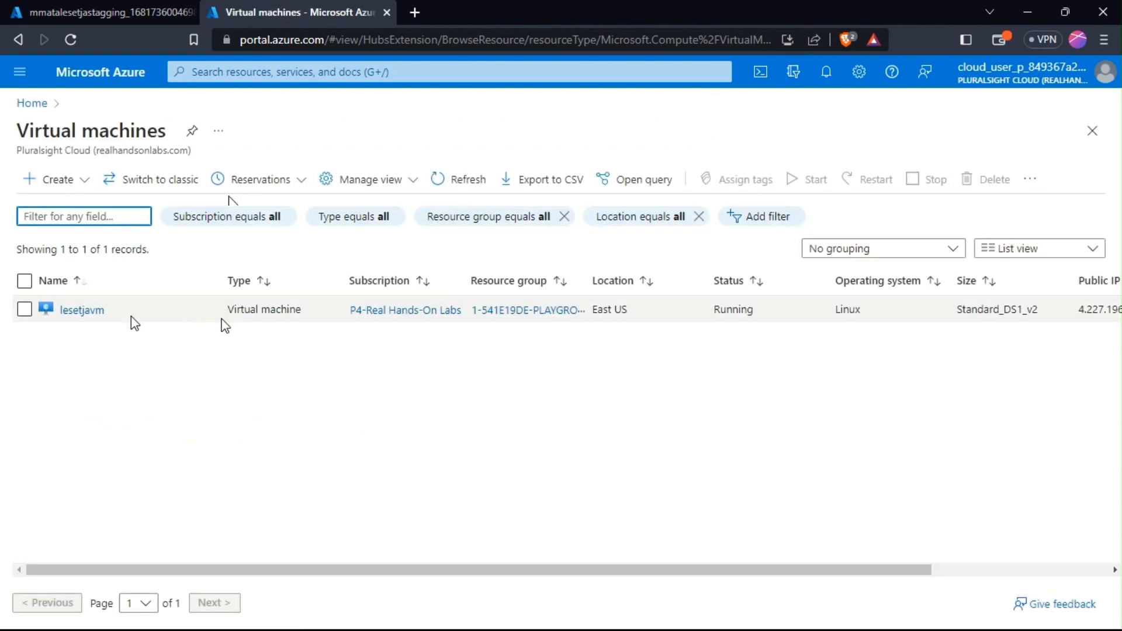
{"action": "left_click", "coordinate": [93, 312]}
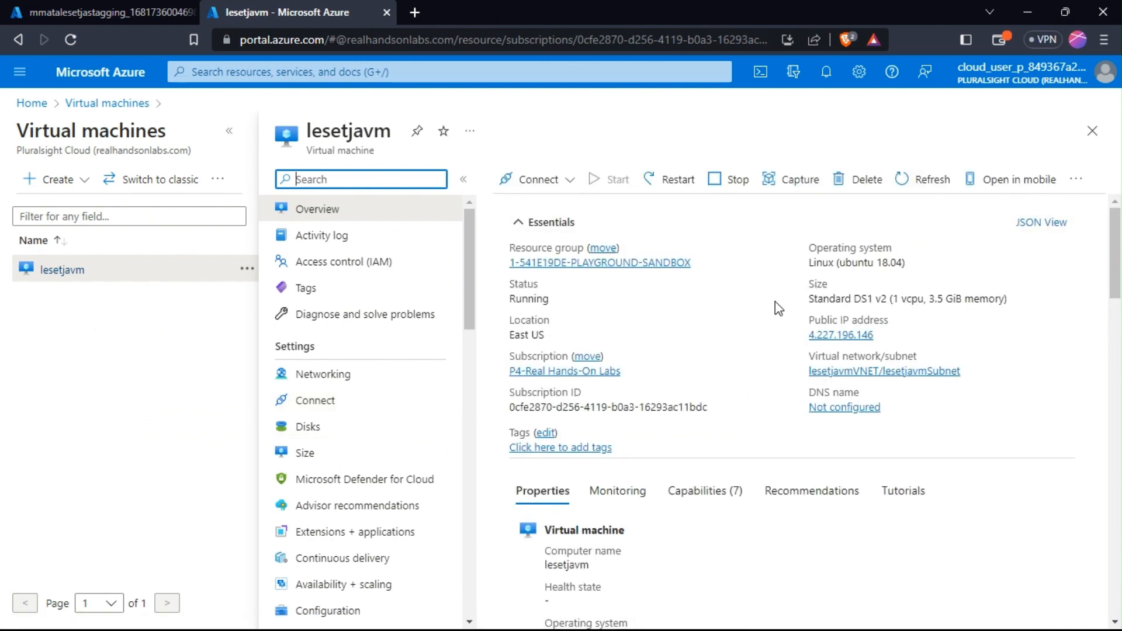
{"action": "left_click", "coordinate": [745, 193]}
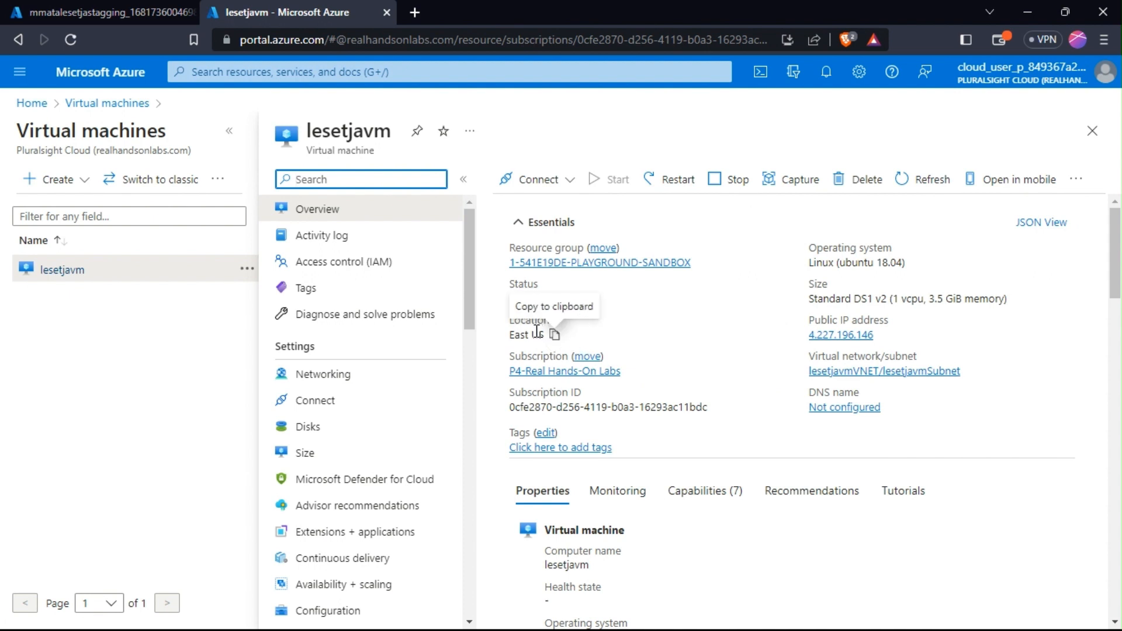
{"action": "left_click", "coordinate": [722, 181]}
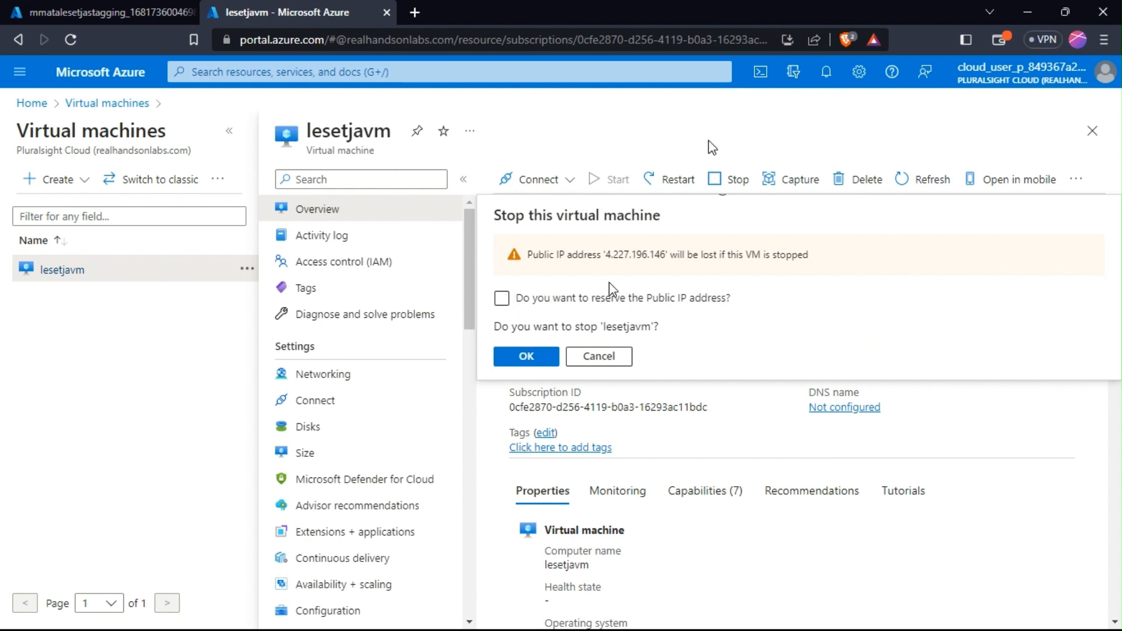
{"action": "left_click", "coordinate": [532, 356]}
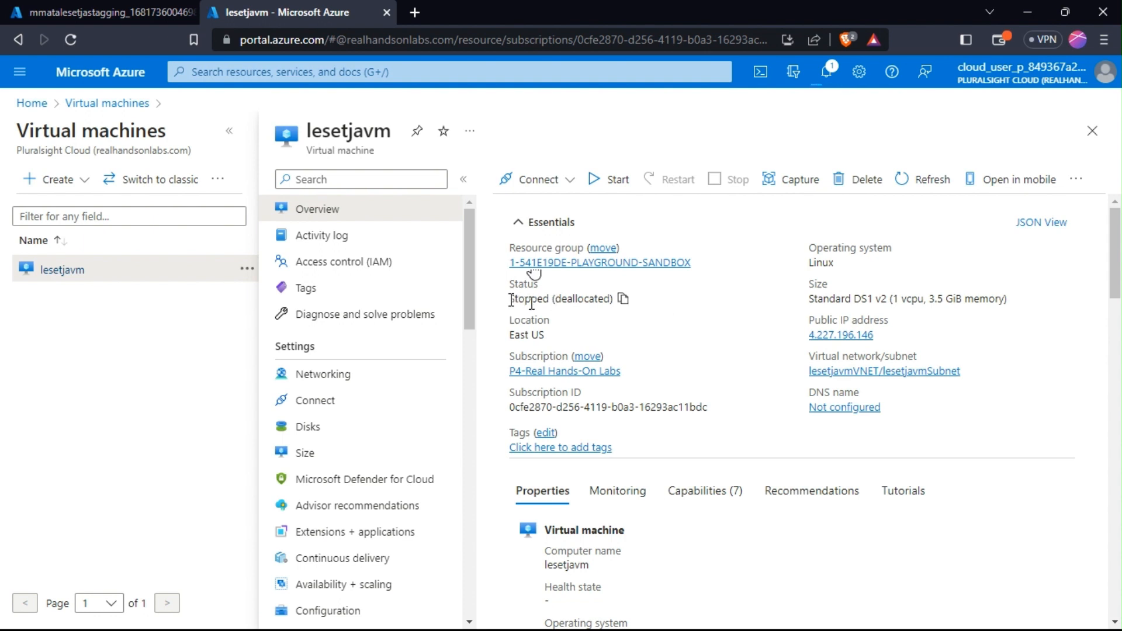
Step: Open lesetjavm's backup item details from demovault's Azure Virtual Machine backup items and look at its on-demand backup form
{"action": "left_click", "coordinate": [426, 78]}
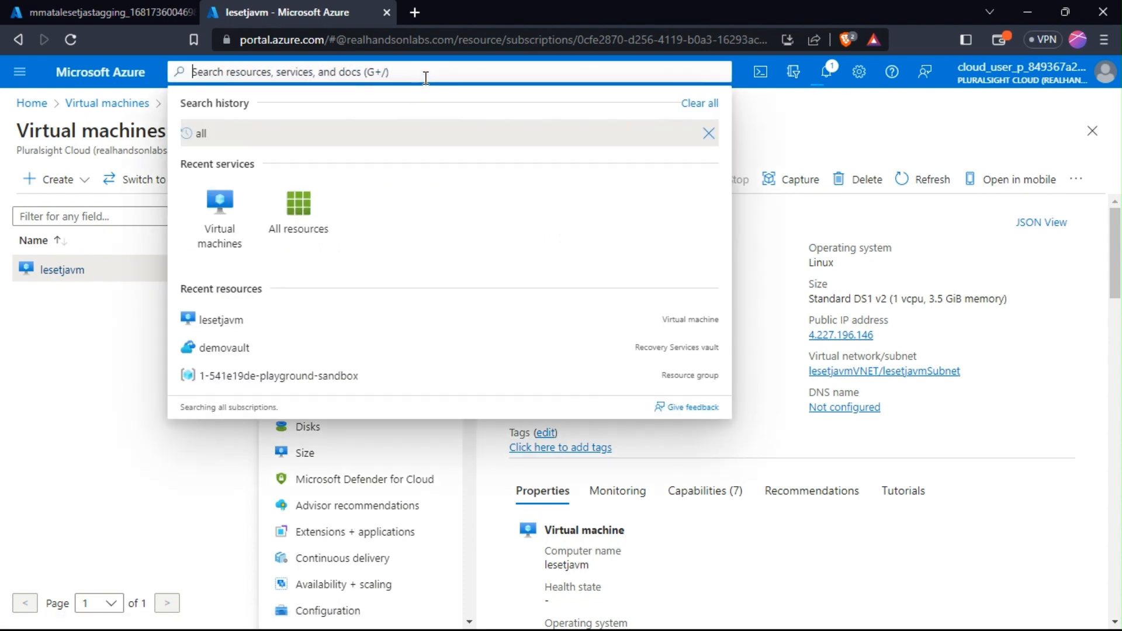
{"action": "left_click", "coordinate": [211, 335]}
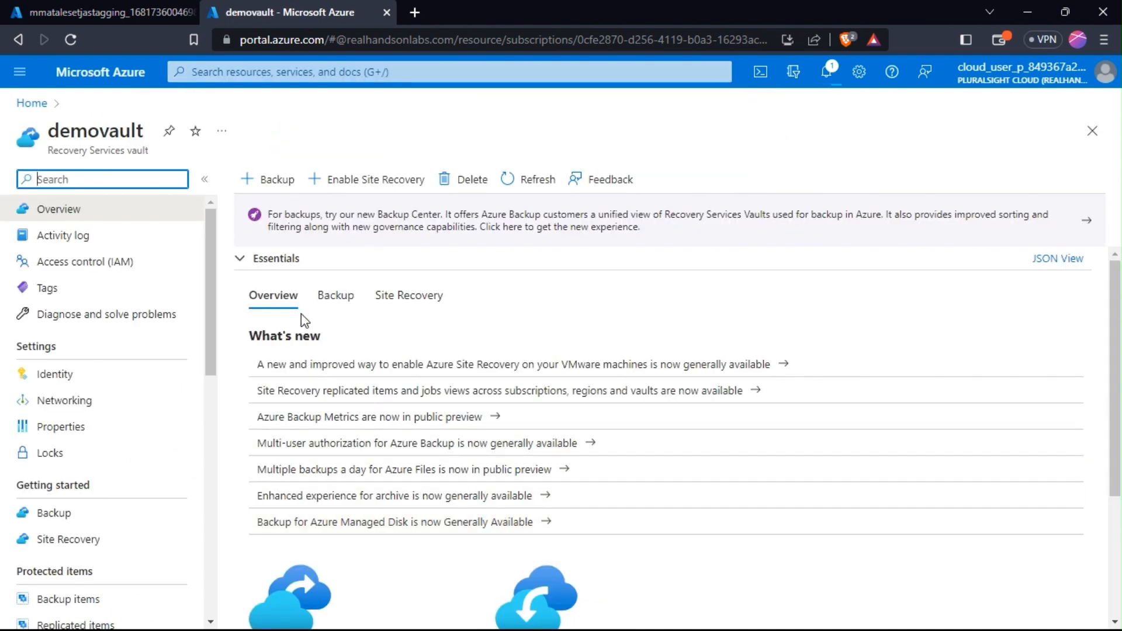
{"action": "left_click", "coordinate": [63, 518]}
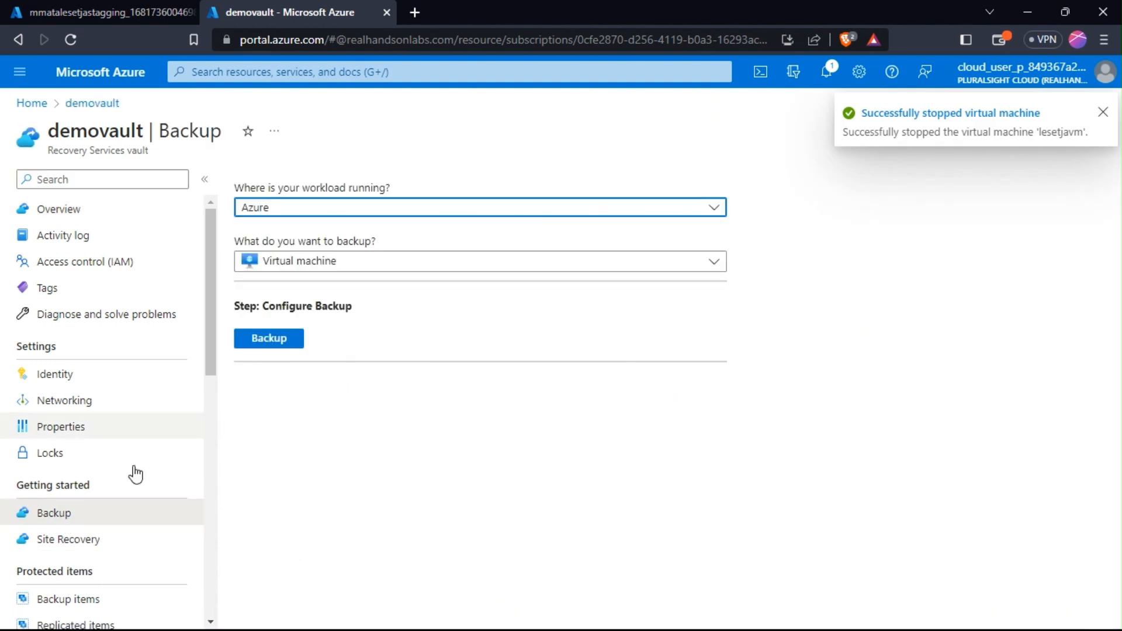
{"action": "left_click", "coordinate": [56, 602]}
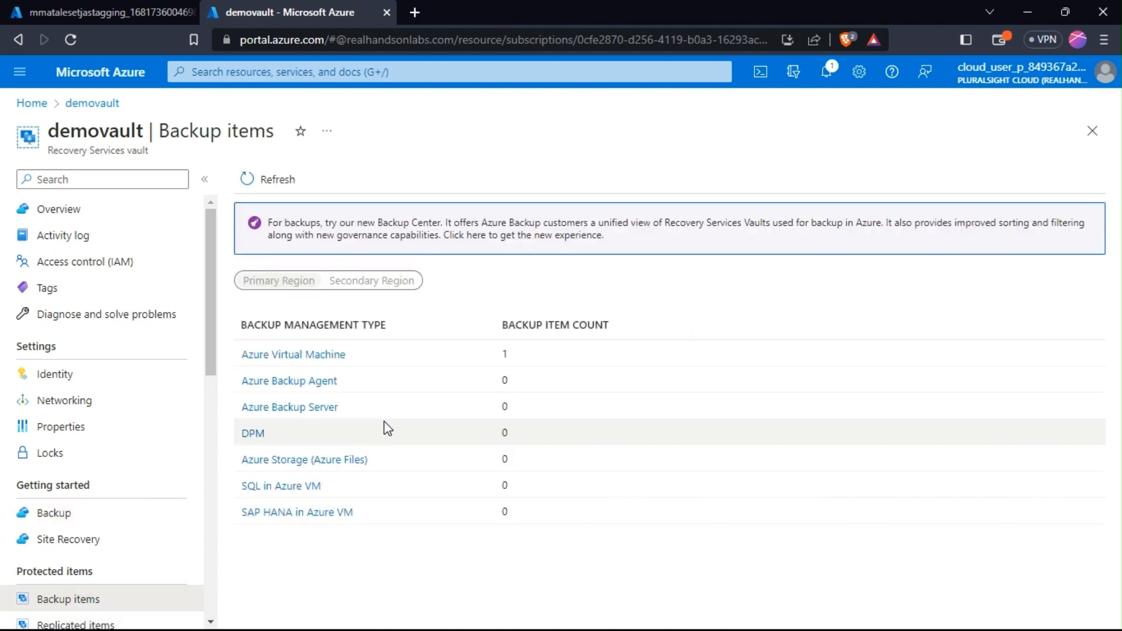
{"action": "left_click", "coordinate": [332, 355]}
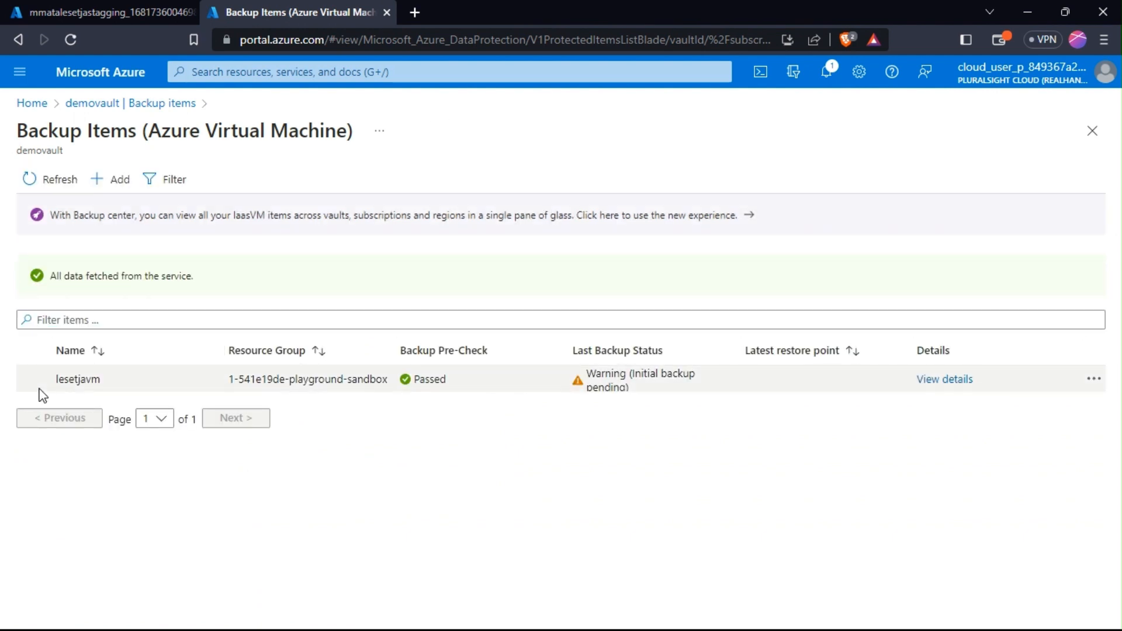
{"action": "double_click", "coordinate": [65, 380]}
{"action": "left_click", "coordinate": [99, 396]}
{"action": "left_click", "coordinate": [946, 381]}
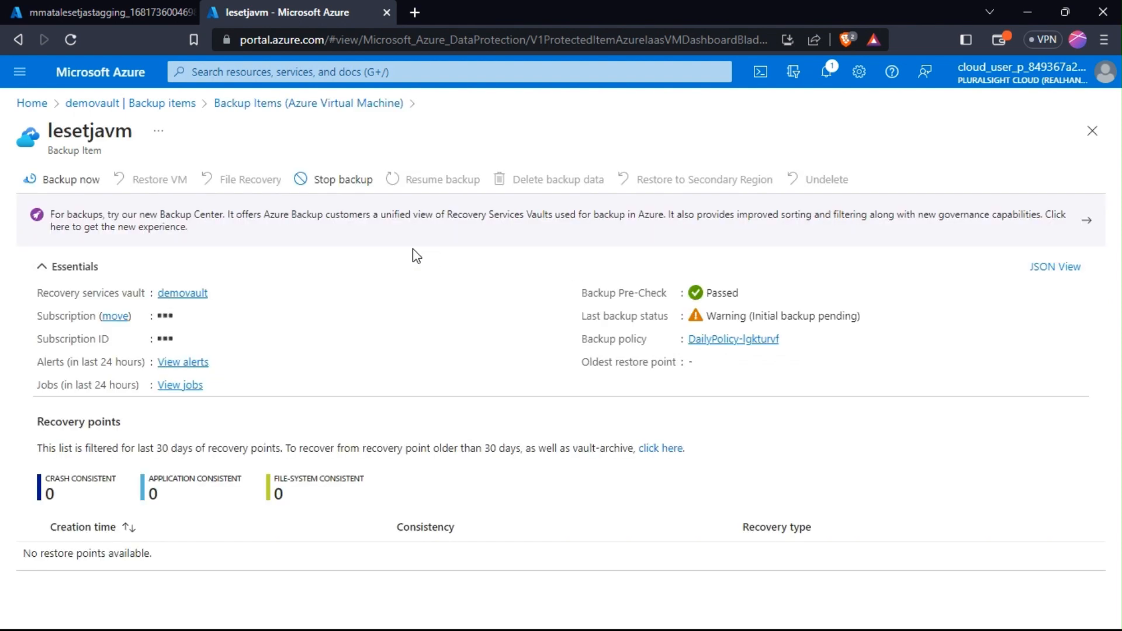
{"action": "left_click", "coordinate": [77, 184]}
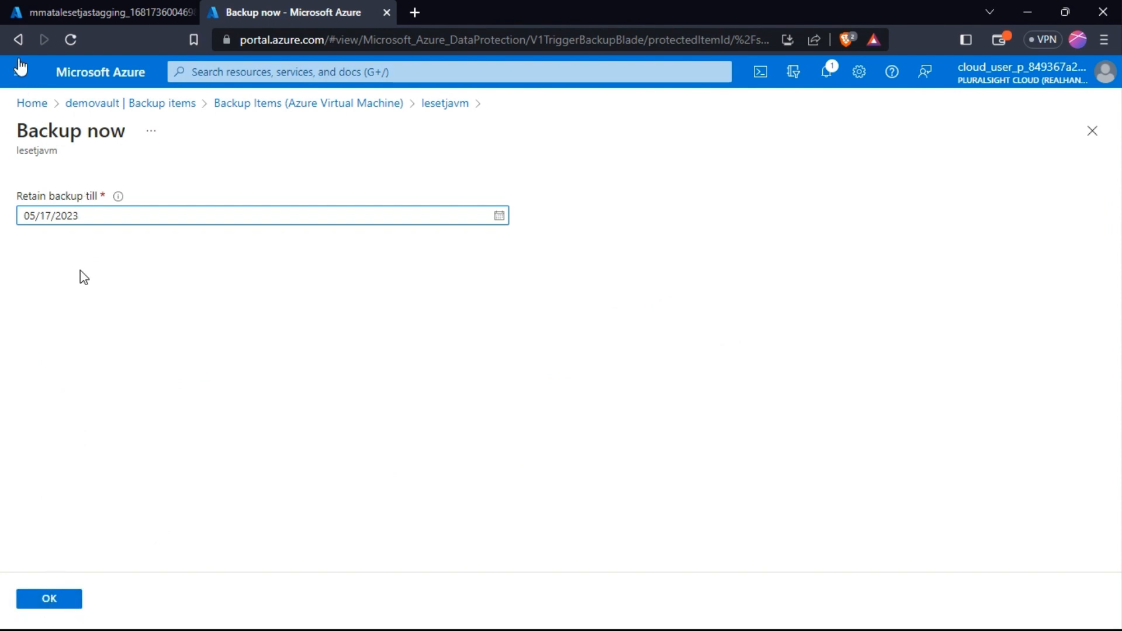
{"action": "left_click", "coordinate": [18, 39]}
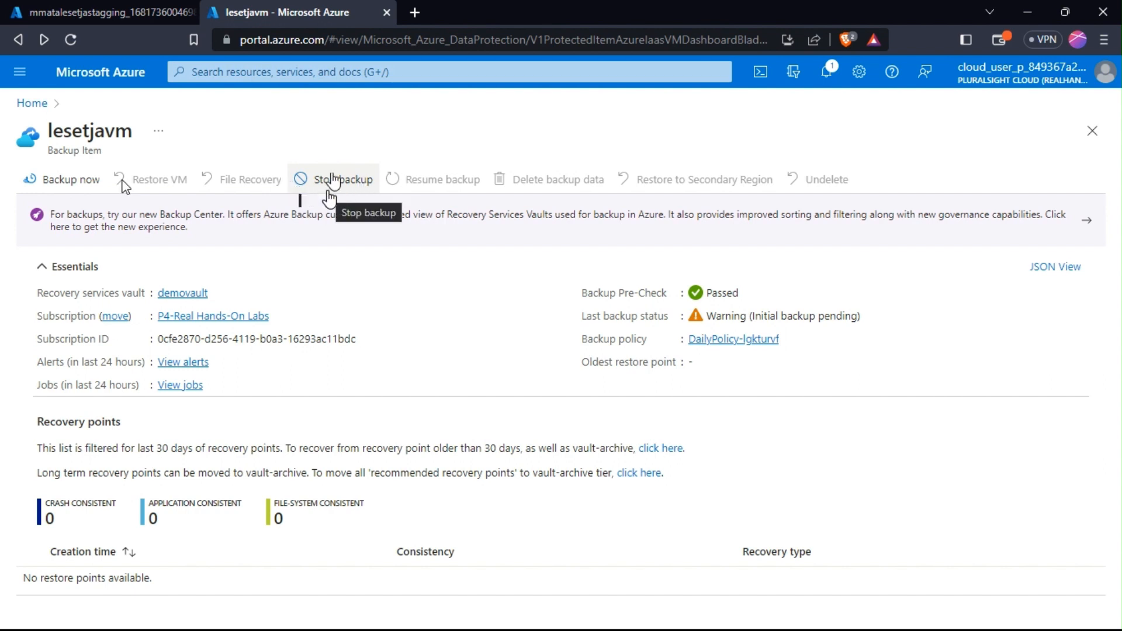
{"action": "mouse_move", "coordinate": [743, 622]}
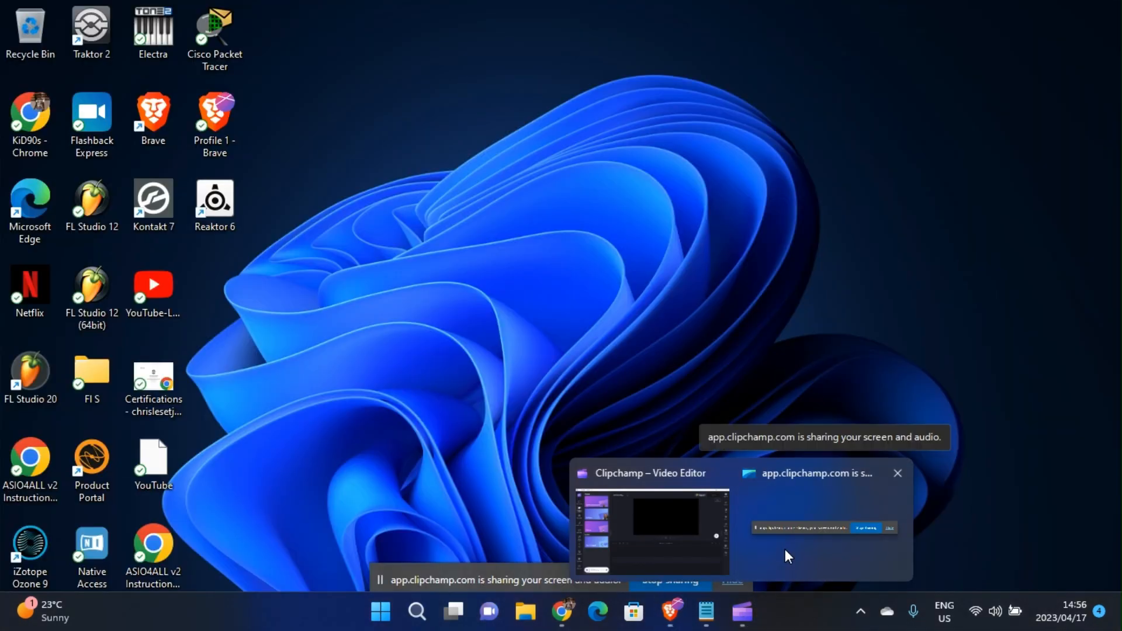
{"action": "left_click", "coordinate": [785, 550]}
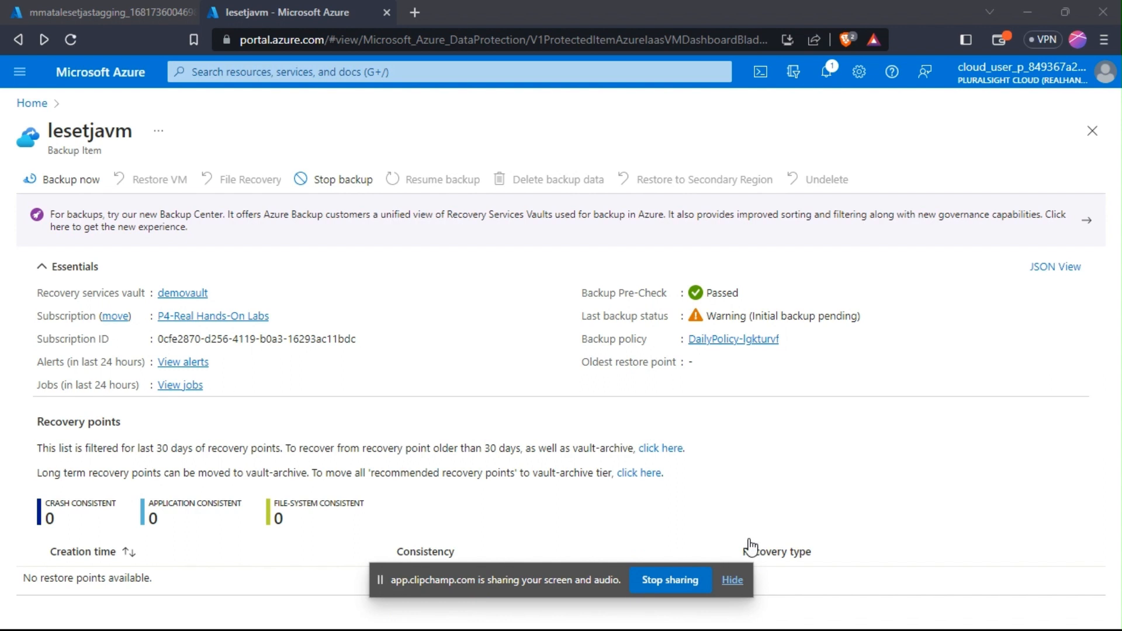
{"action": "left_click", "coordinate": [747, 449]}
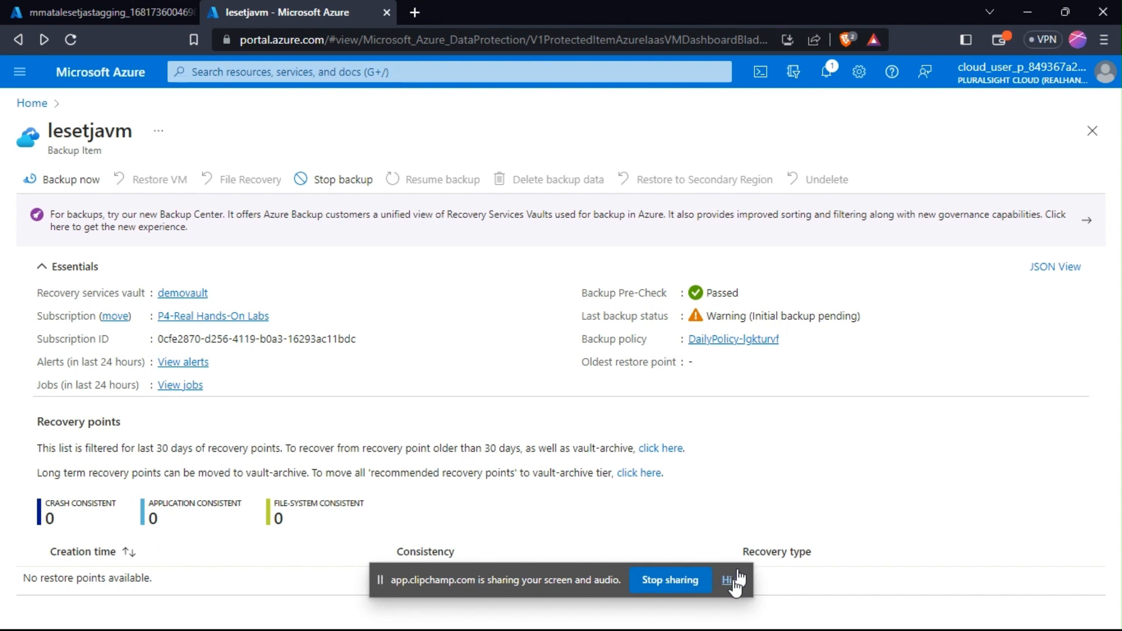
{"action": "left_click", "coordinate": [727, 580]}
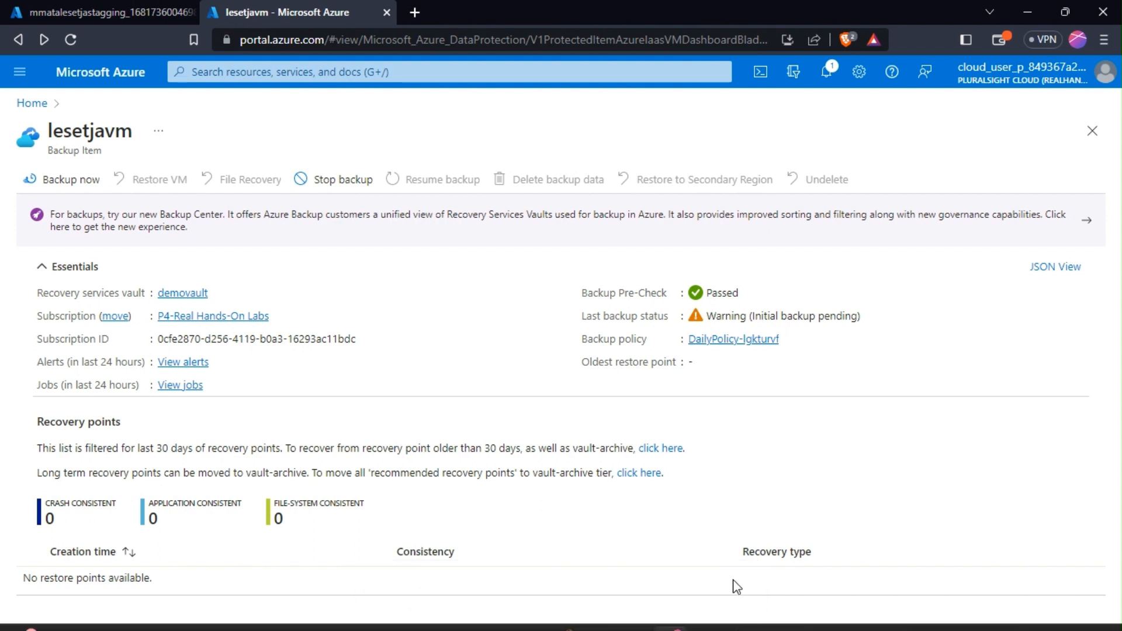
{"action": "mouse_move", "coordinate": [743, 611]}
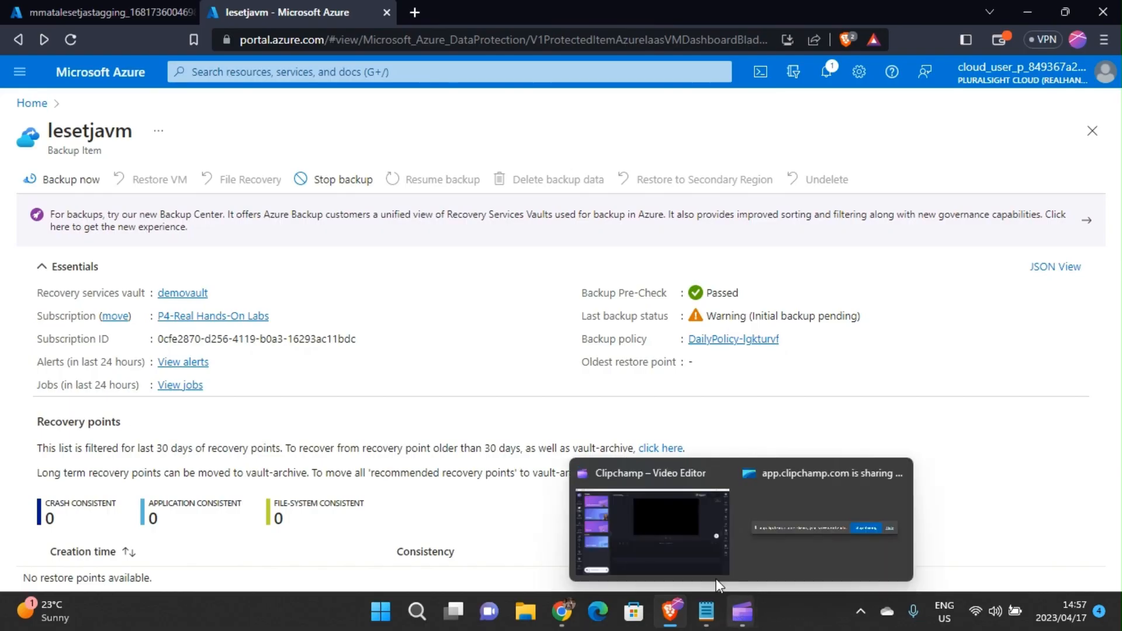
{"action": "left_click", "coordinate": [686, 531]}
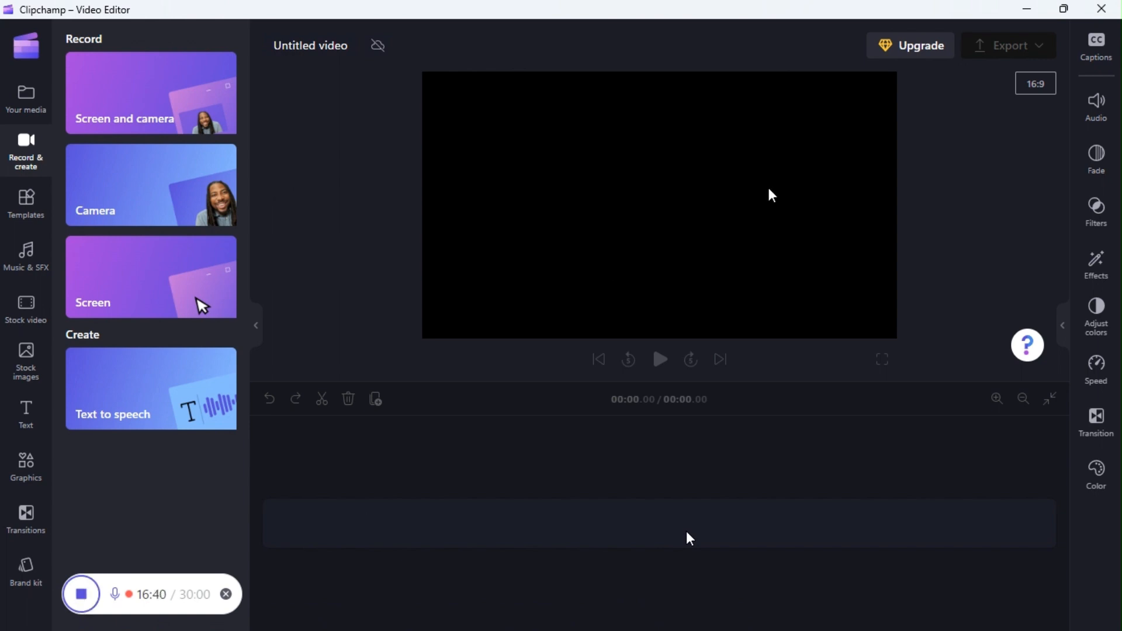
{"action": "left_click", "coordinate": [1028, 10]}
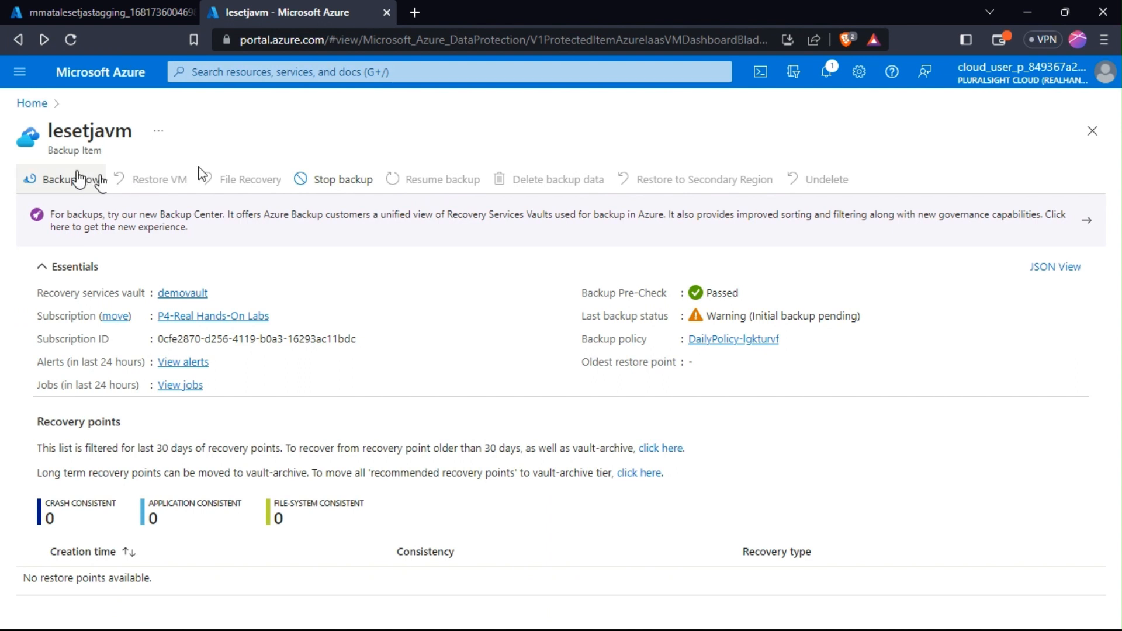
Step: Trigger an on-demand backup of lesetjavm retained till 05/17/2023 and check its notification
{"action": "left_click", "coordinate": [82, 179]}
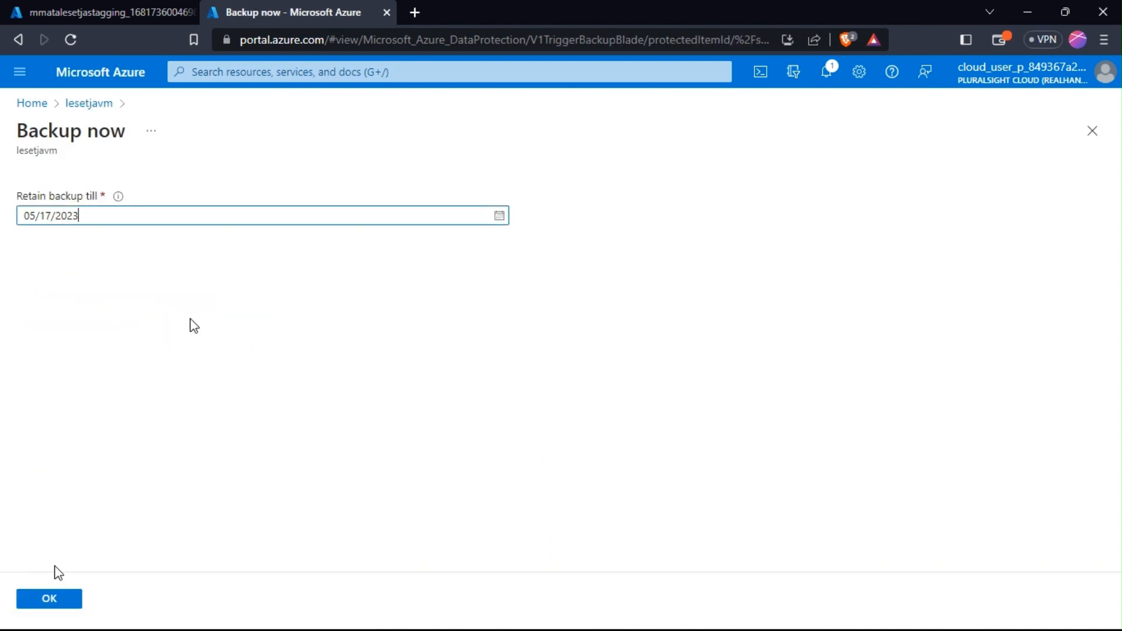
{"action": "left_click", "coordinate": [45, 598]}
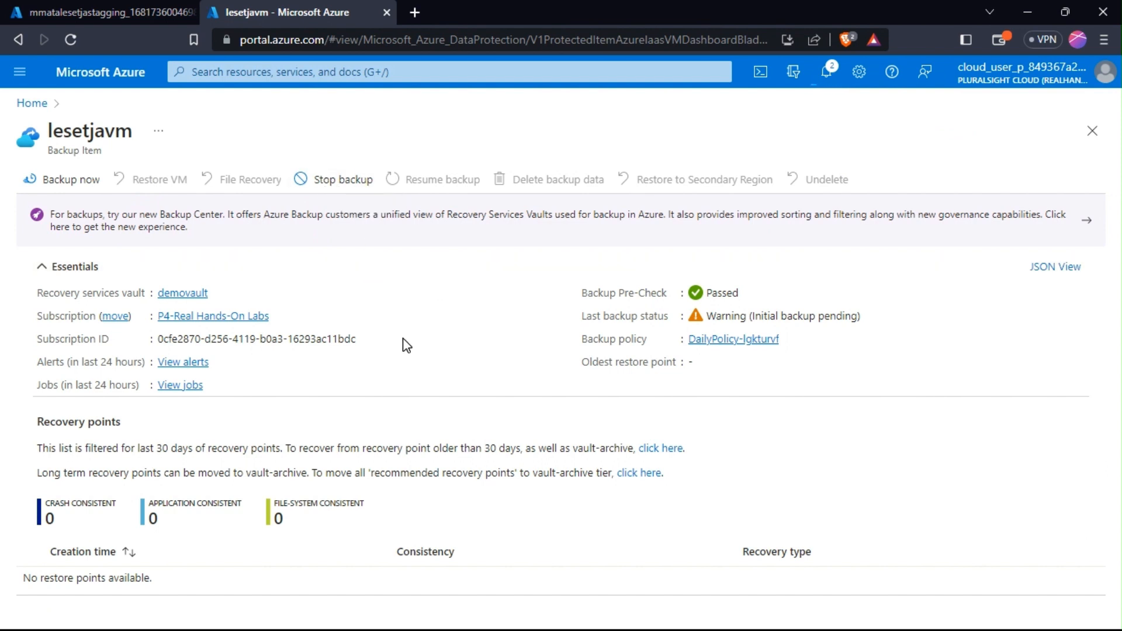
{"action": "left_click", "coordinate": [831, 71]}
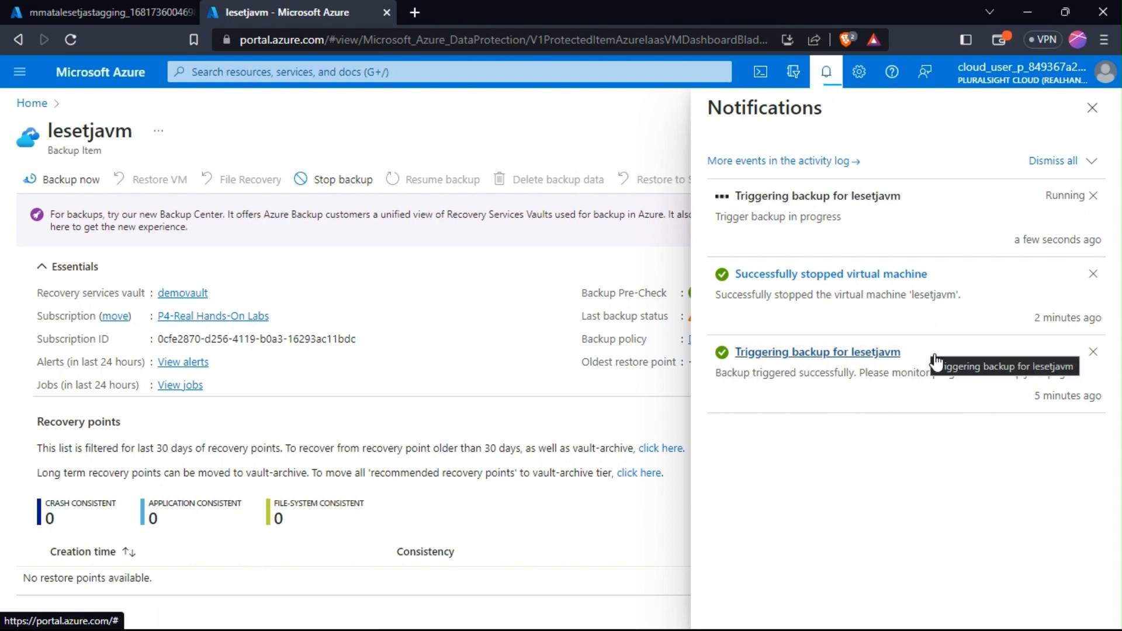
{"action": "left_click", "coordinate": [1092, 108]}
Step: Open demovault from the recent resources and examine the status of its backup jobs
{"action": "left_click", "coordinate": [20, 72]}
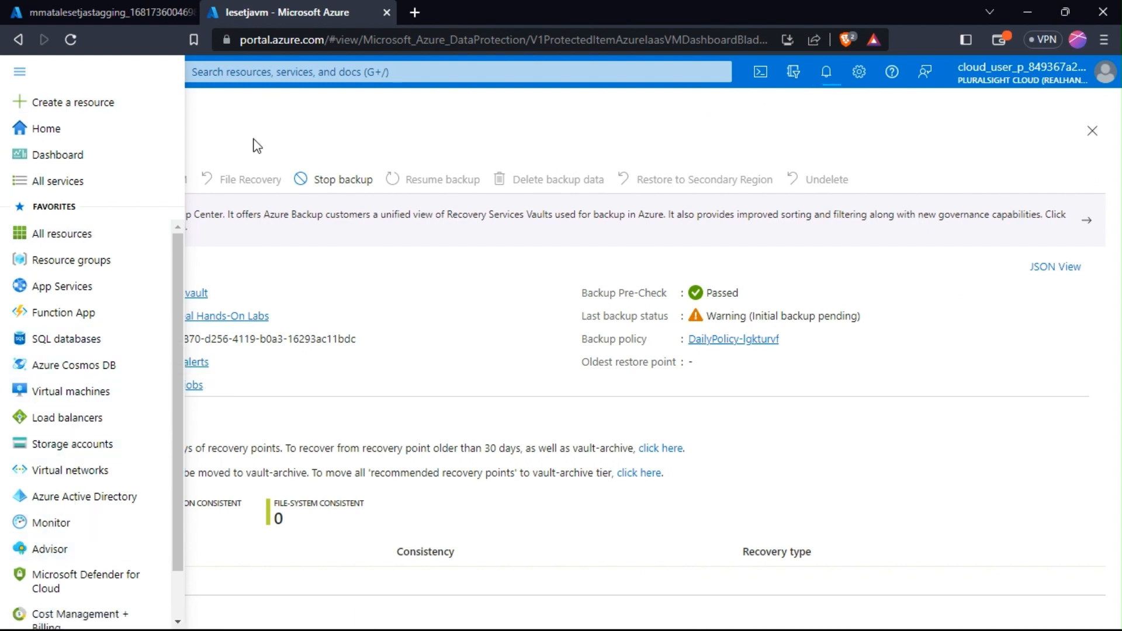
{"action": "left_click", "coordinate": [266, 77]}
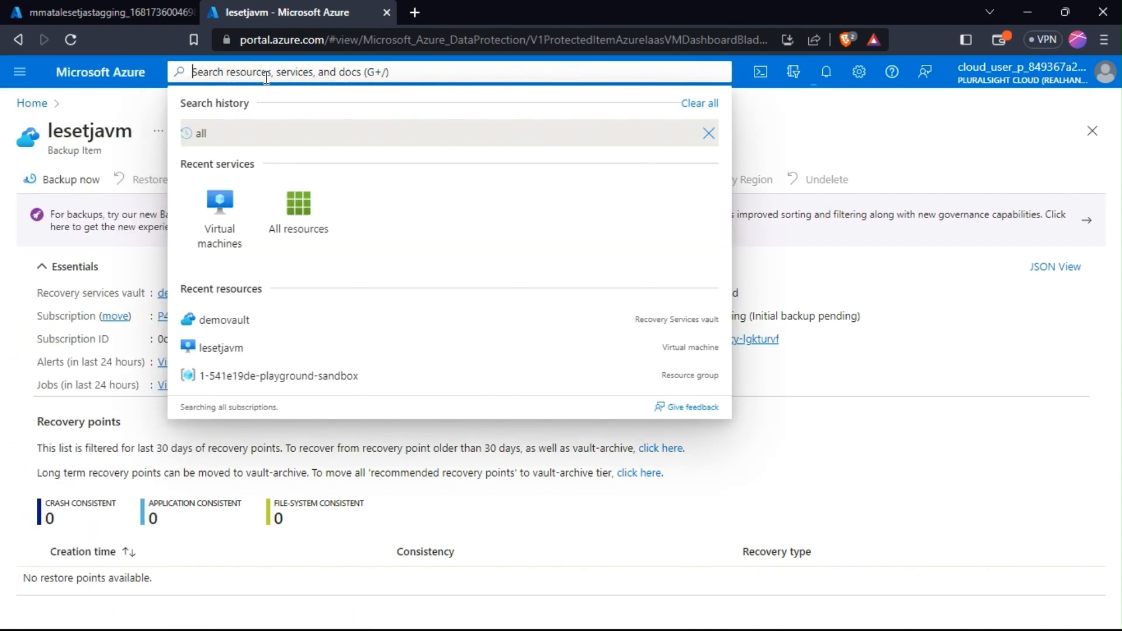
{"action": "left_click", "coordinate": [222, 318]}
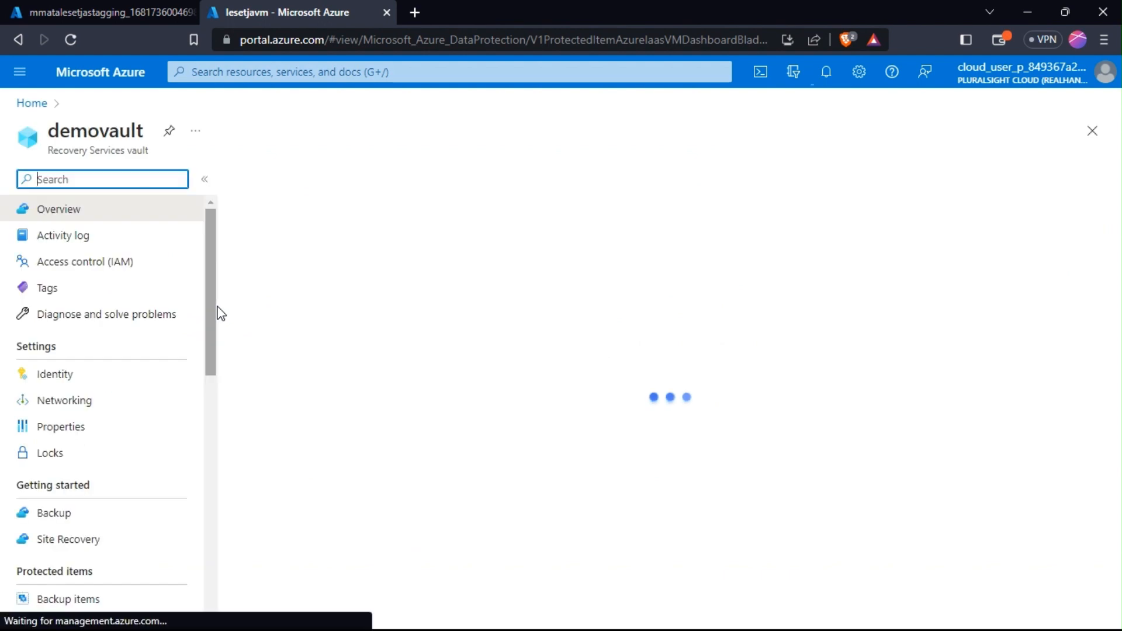
{"action": "left_click", "coordinate": [214, 401]}
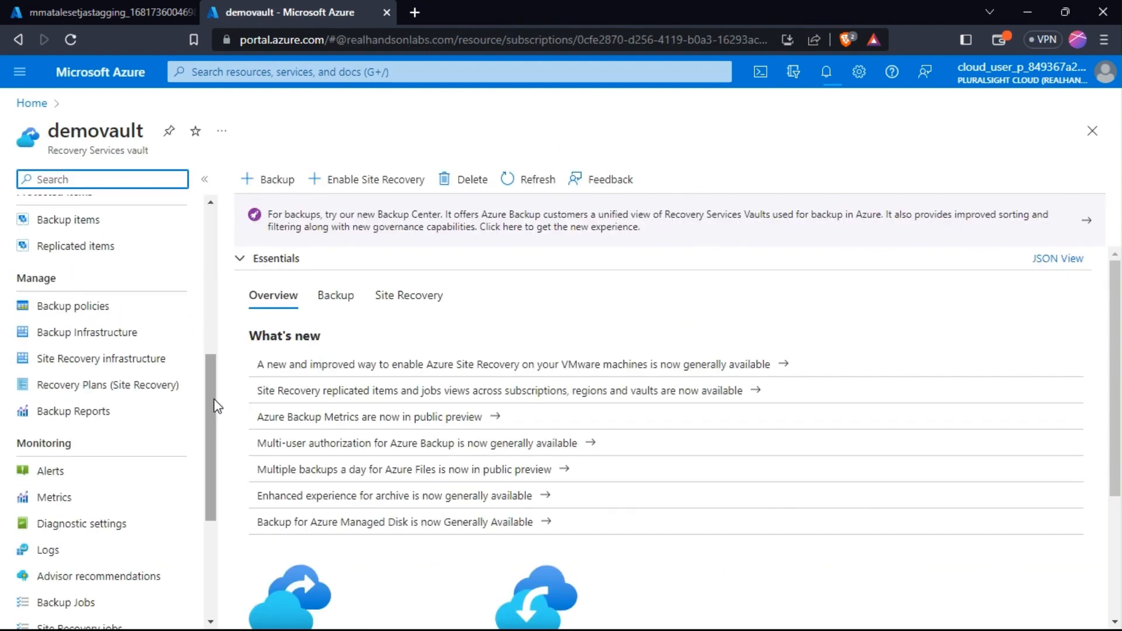
{"action": "left_click_drag", "start_coordinate": [214, 400], "coordinate": [219, 480]}
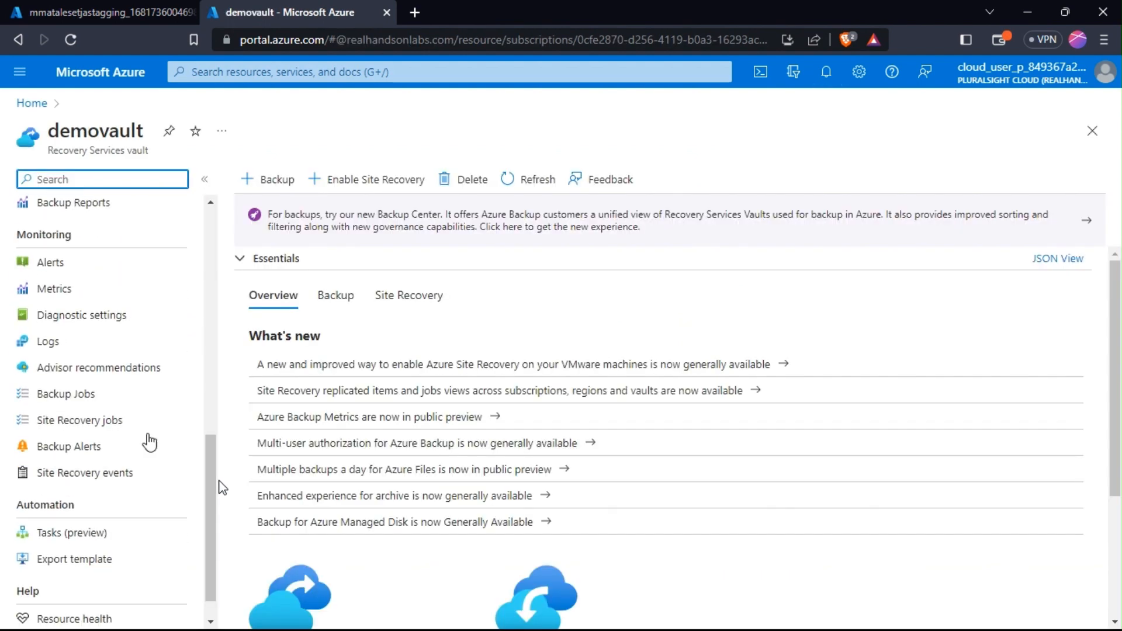
{"action": "left_click", "coordinate": [28, 393]}
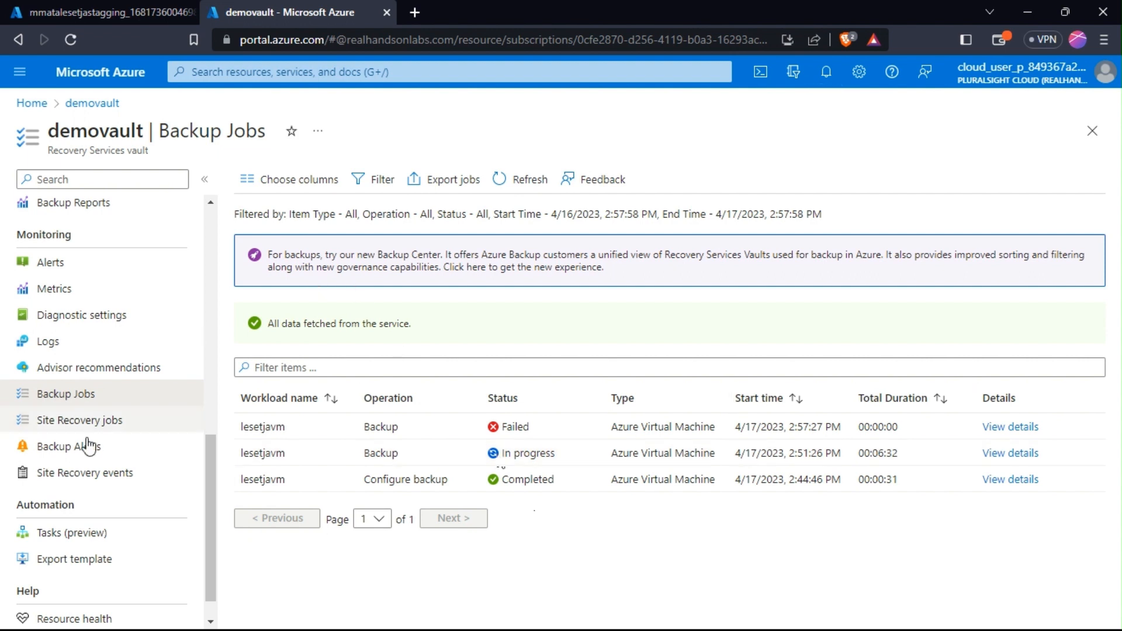
{"action": "scroll", "coordinate": [70, 380], "scroll_direction": "up", "scroll_amount": 6}
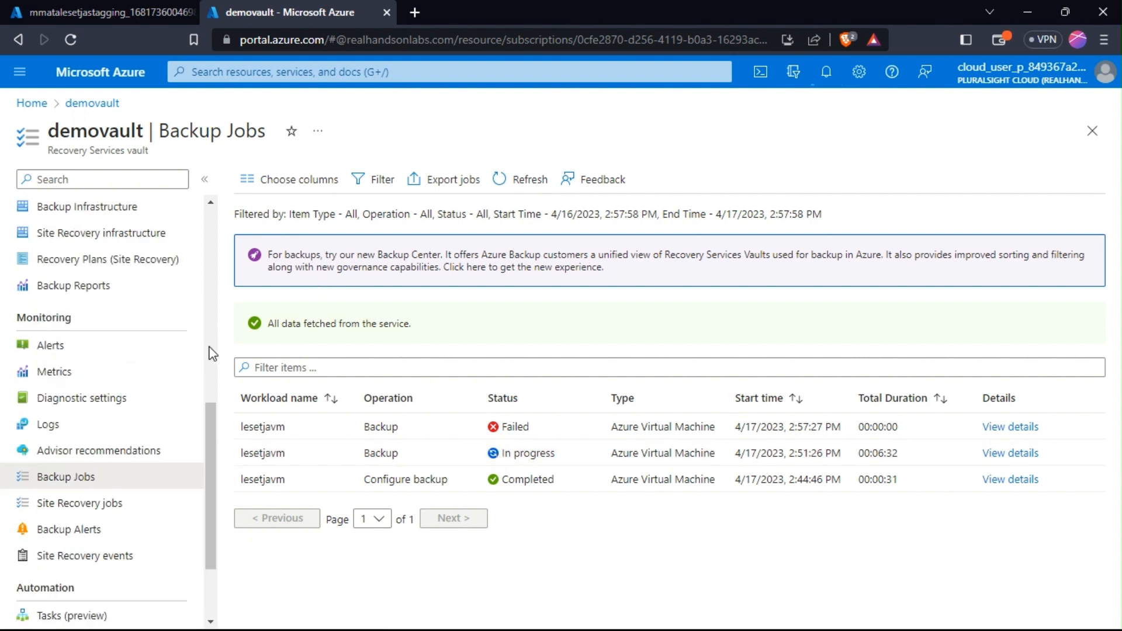
Step: Look at lesetjavm's entry among demovault's Azure Virtual Machine backup items
{"action": "left_click", "coordinate": [52, 390]}
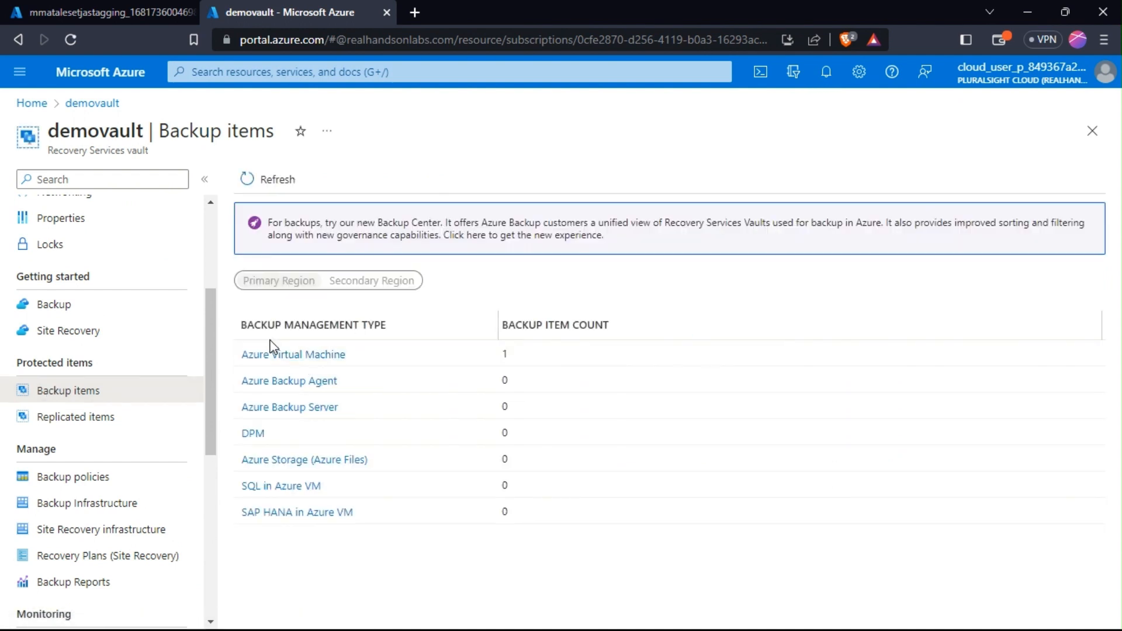
{"action": "left_click", "coordinate": [273, 356]}
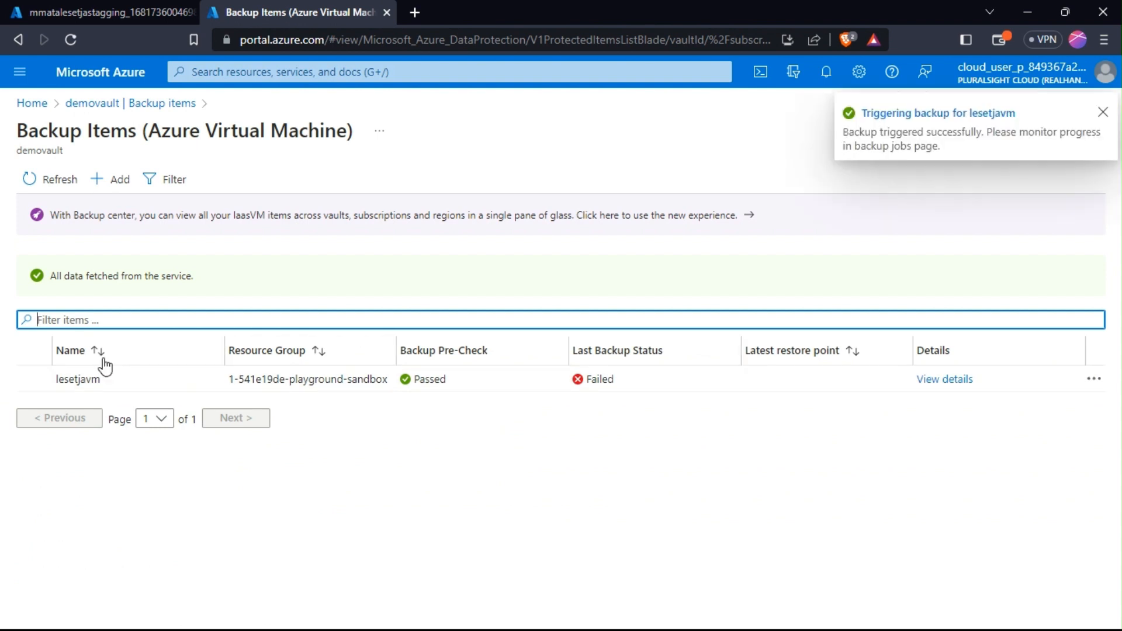
{"action": "left_click", "coordinate": [89, 377]}
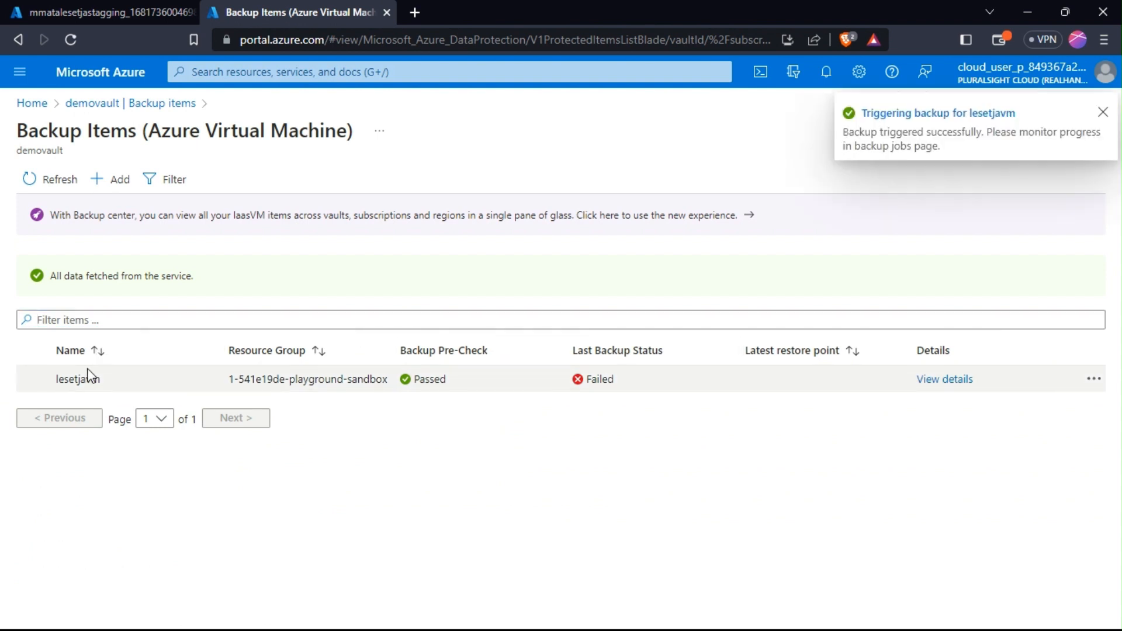
{"action": "left_click", "coordinate": [19, 72]}
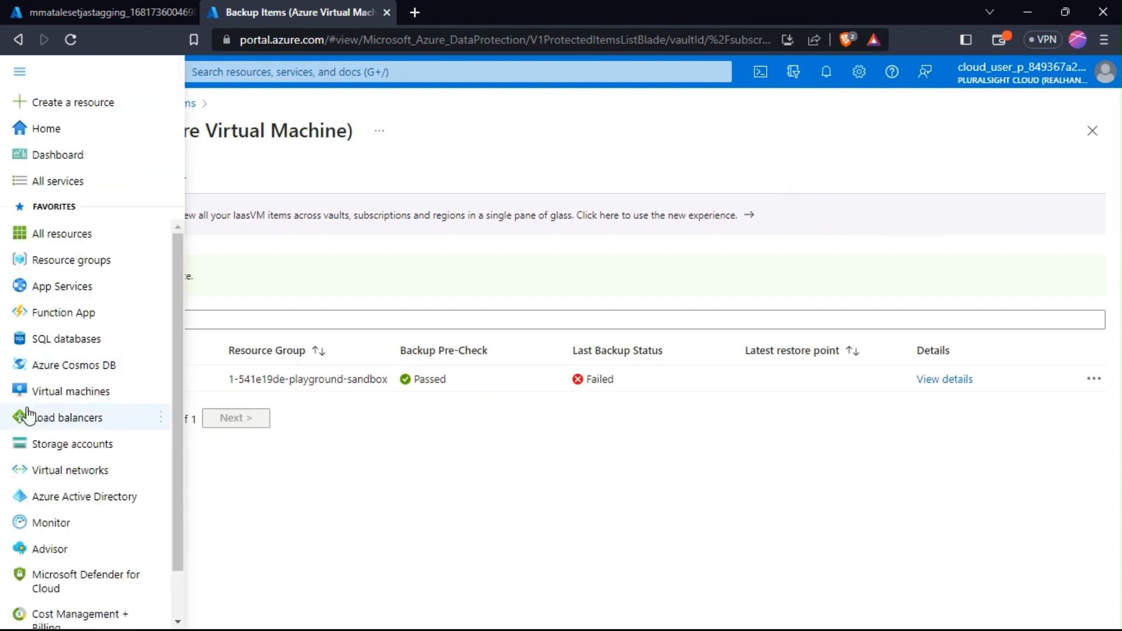
{"action": "left_click", "coordinate": [284, 506]}
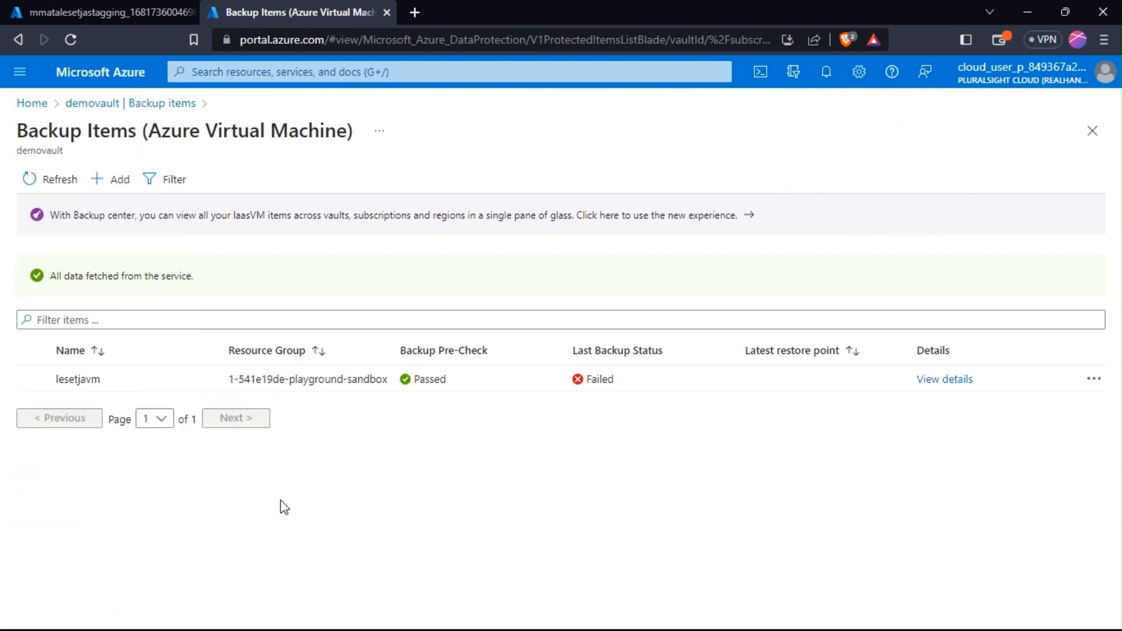
Step: Return to demovault's backup jobs and view the details of the in-progress lesetjavm backup
{"action": "left_click", "coordinate": [90, 105]}
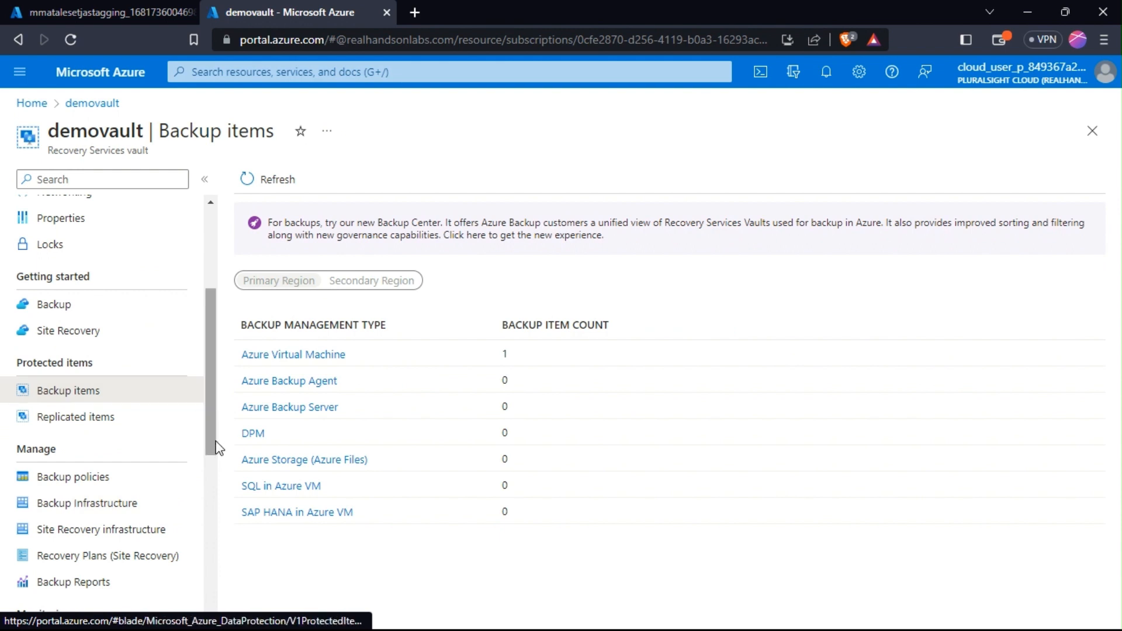
{"action": "left_click", "coordinate": [211, 507]}
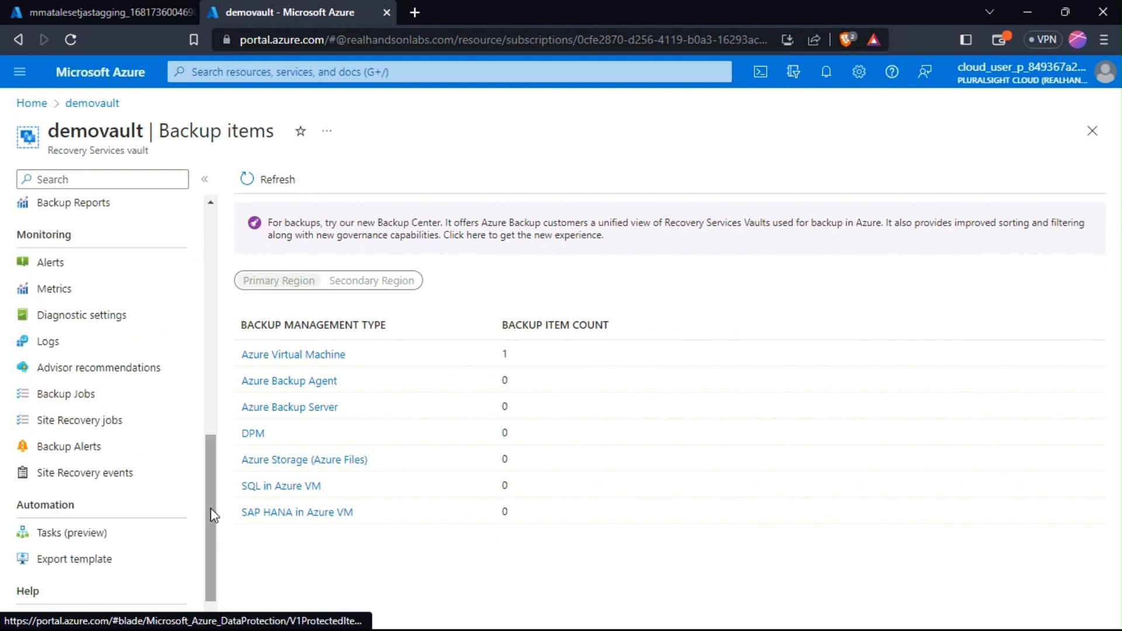
{"action": "left_click", "coordinate": [106, 394]}
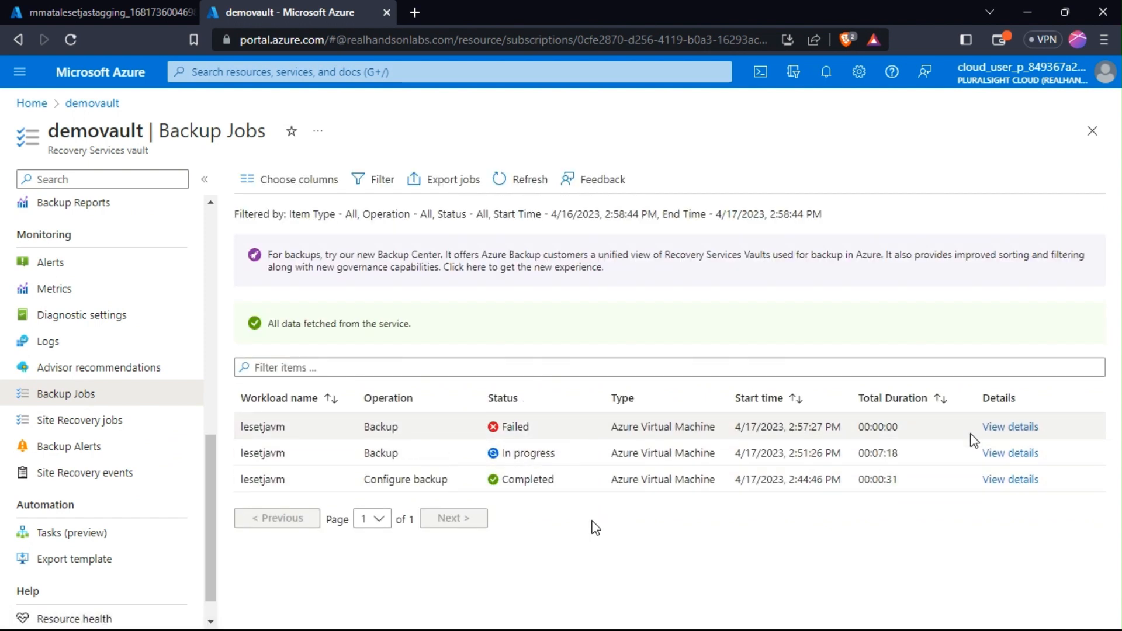
{"action": "left_click", "coordinate": [1005, 455]}
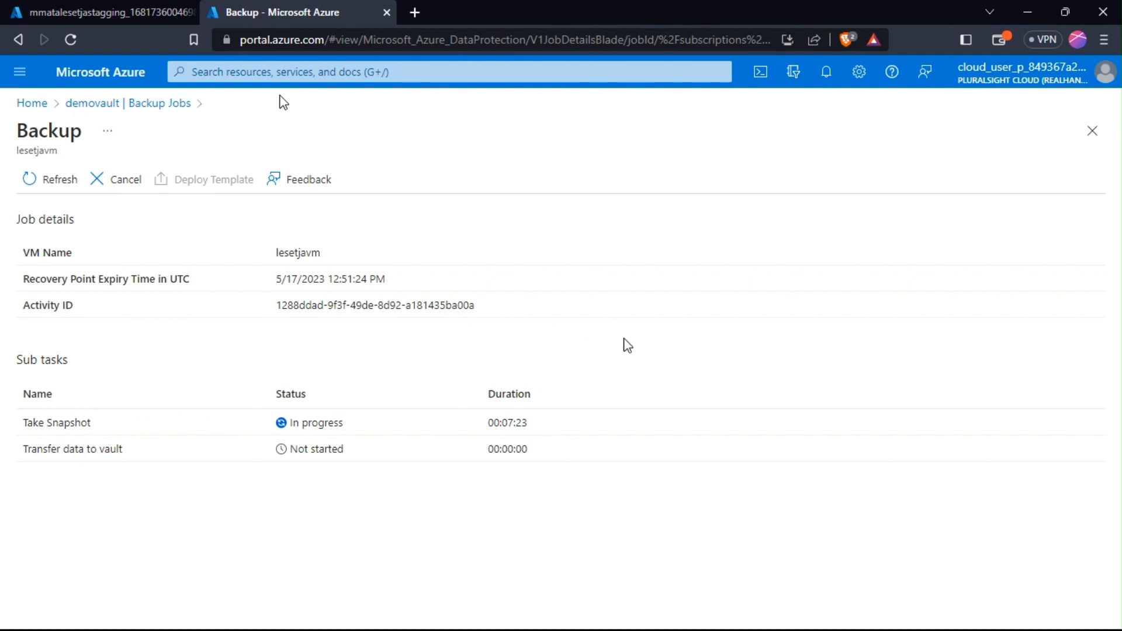
Step: Open the lesetjavm virtual machine from the recent Virtual machines service and go to its Backup page
{"action": "left_click", "coordinate": [281, 71]}
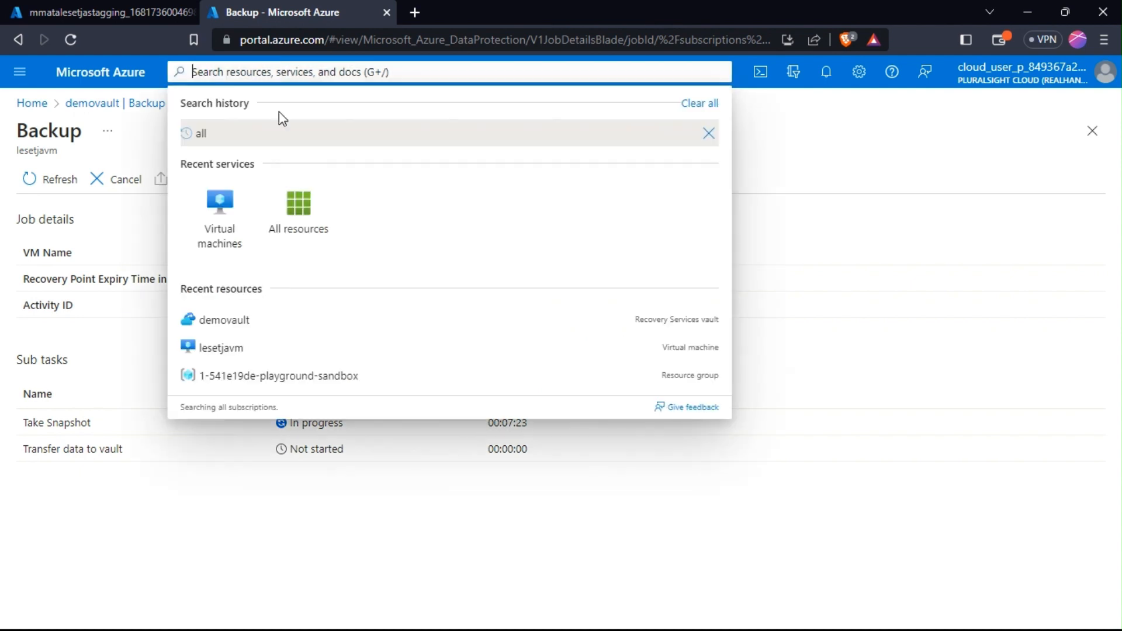
{"action": "left_click", "coordinate": [247, 220]}
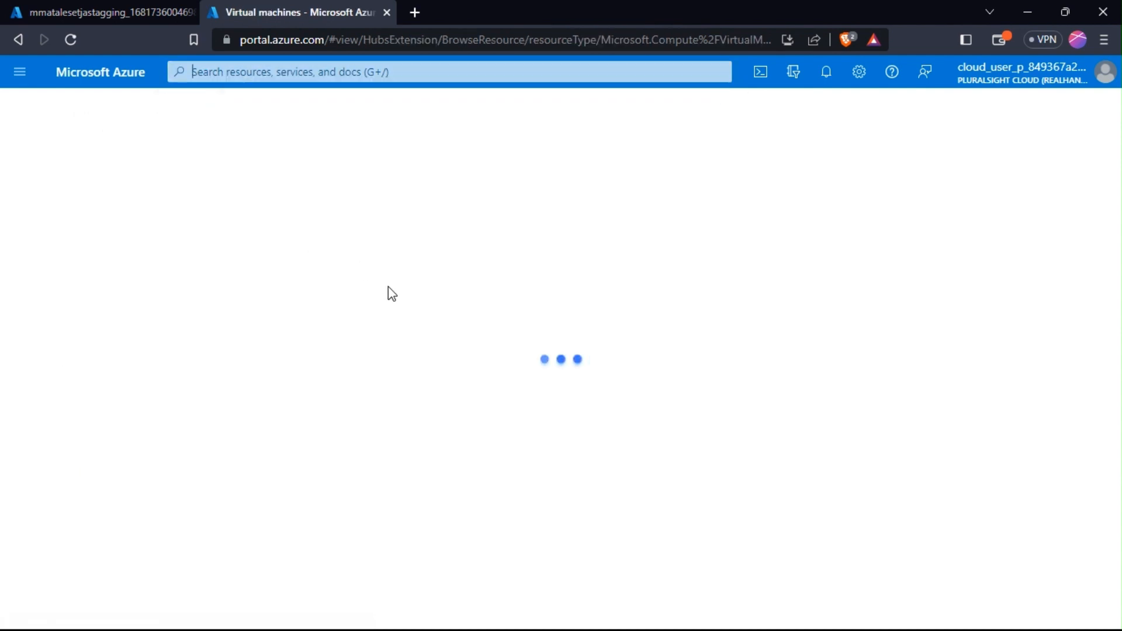
{"action": "left_click", "coordinate": [105, 309]}
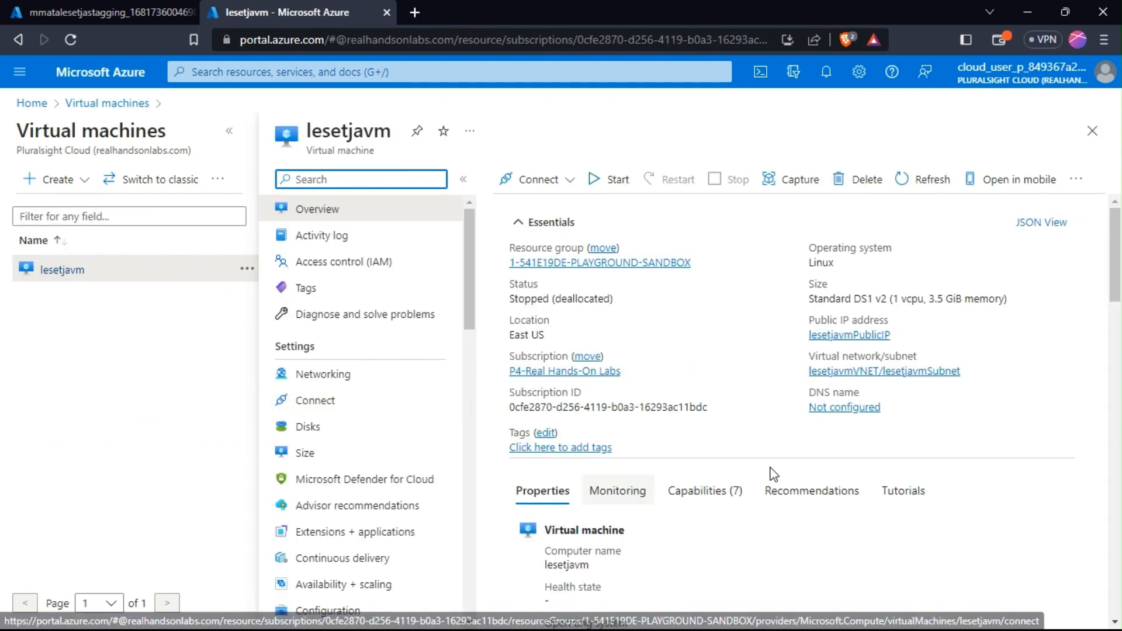
{"action": "scroll", "coordinate": [1120, 439], "scroll_direction": "down", "scroll_amount": 5}
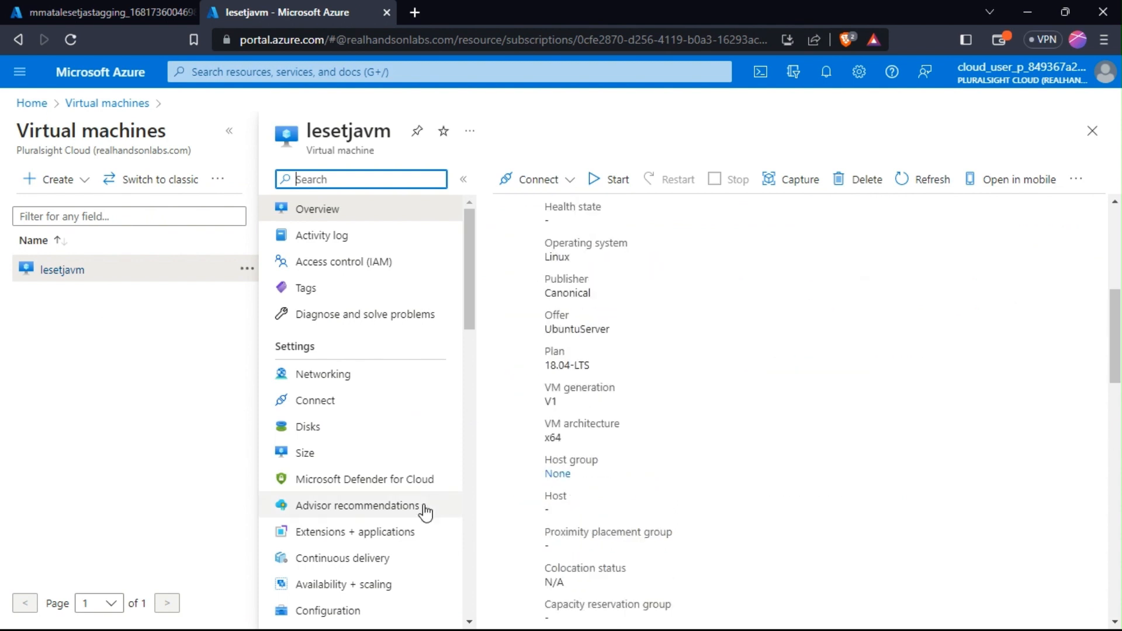
{"action": "scroll", "coordinate": [468, 522], "scroll_direction": "down", "scroll_amount": 5}
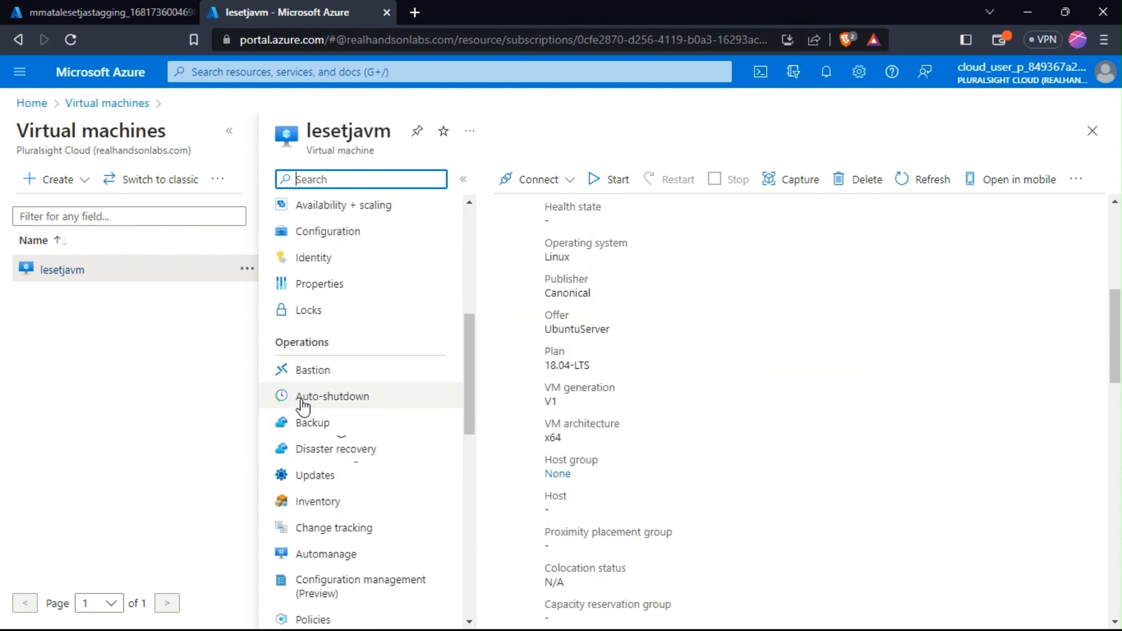
{"action": "left_click", "coordinate": [304, 432]}
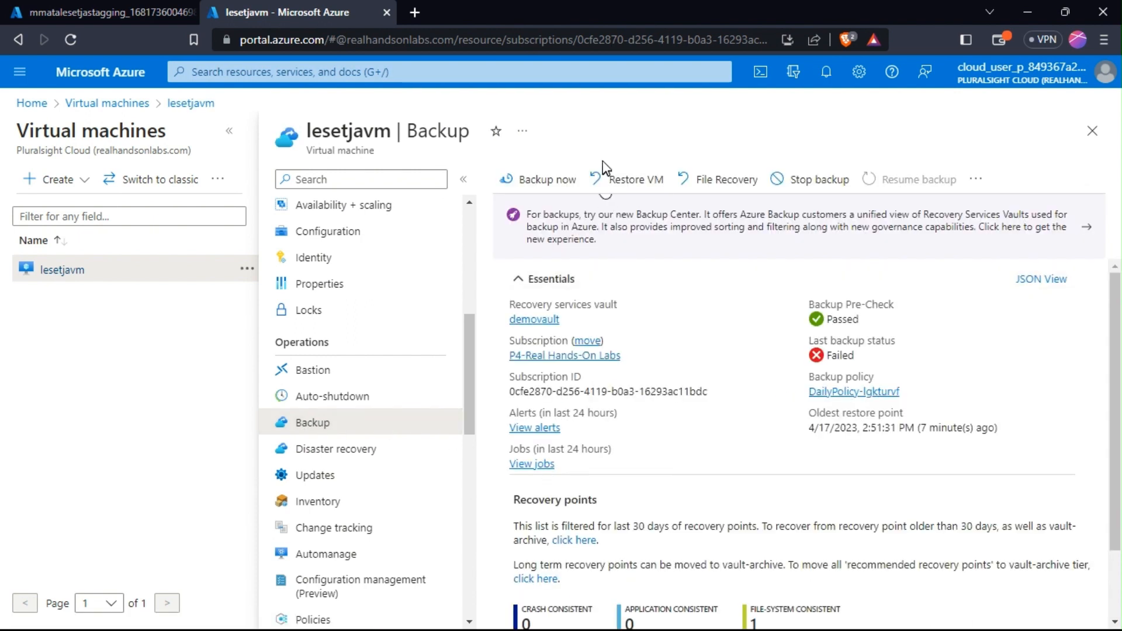
Step: Open the restore form for lesetjavm and select the 4/17/2023, 2:51:31 PM snapshot as the restore point
{"action": "left_click", "coordinate": [612, 188]}
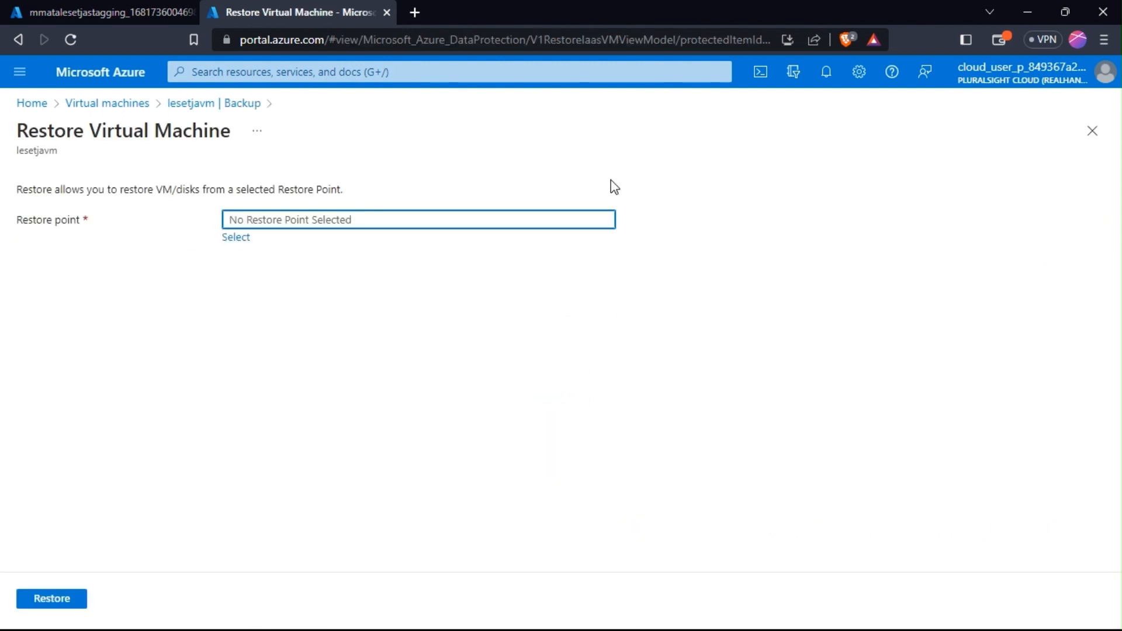
{"action": "left_click", "coordinate": [240, 238]}
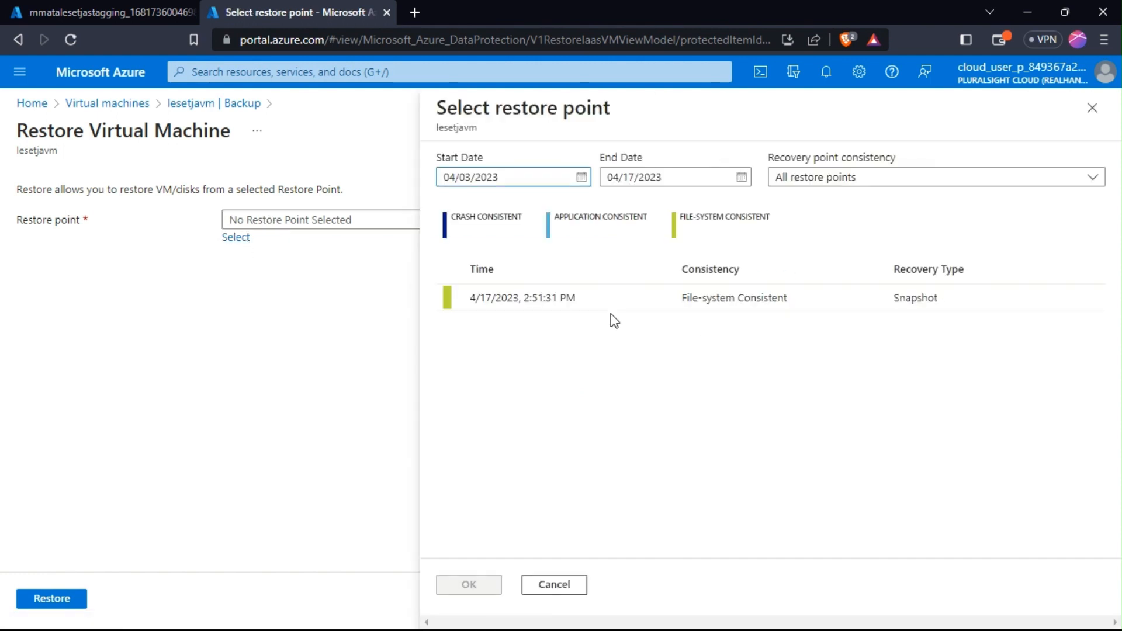
{"action": "left_click", "coordinate": [506, 299]}
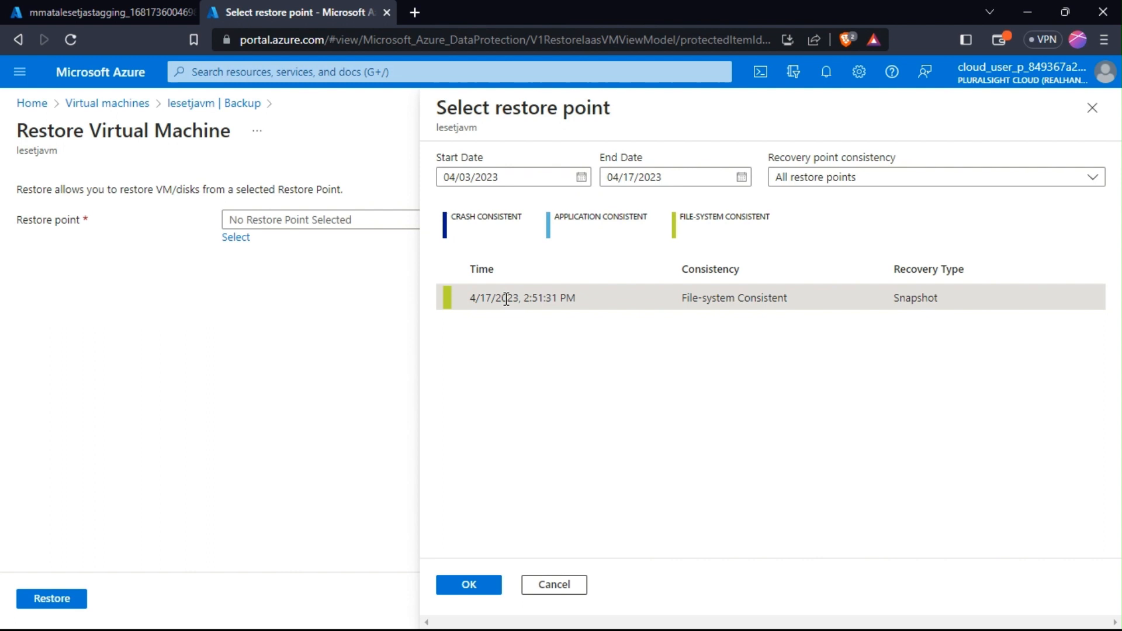
{"action": "left_click", "coordinate": [451, 587]}
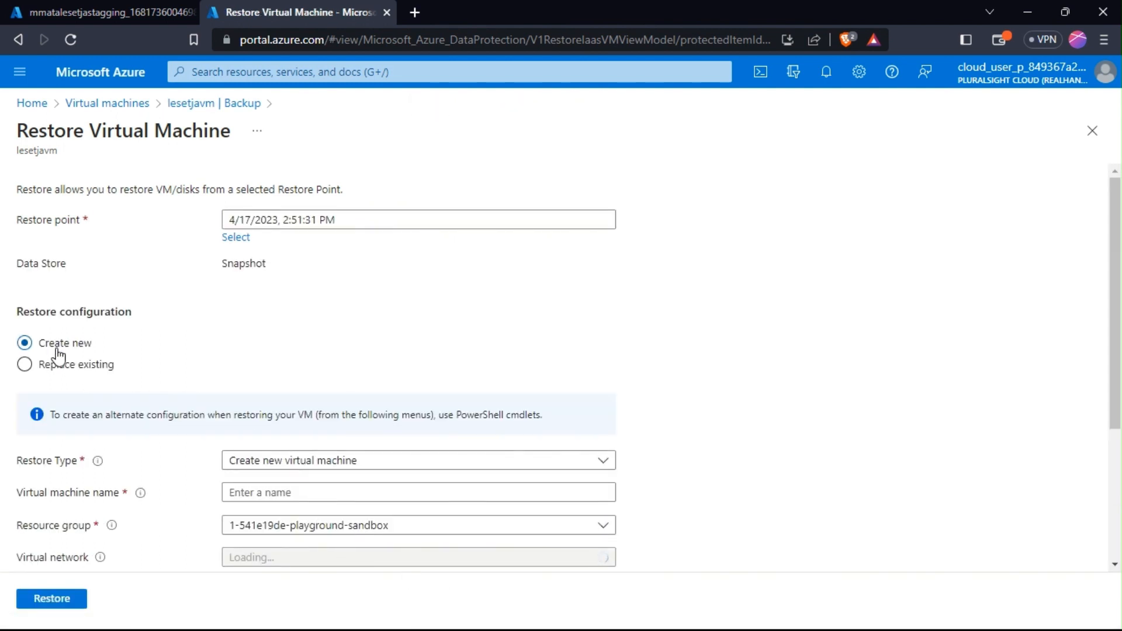
Step: Configure the restored virtual machine with the name lesevm, virtual network lesetjavmVNET and staging location mmatalesetjastagging (StandardRAGRS)
{"action": "left_click", "coordinate": [338, 492]}
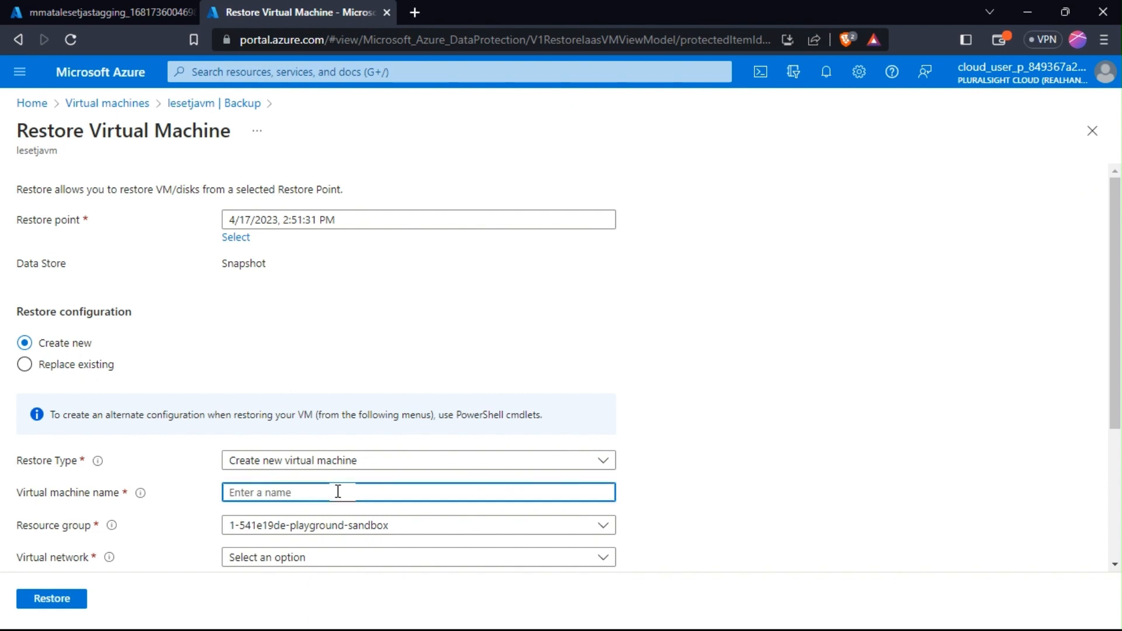
{"action": "type", "text": "lesevm"}
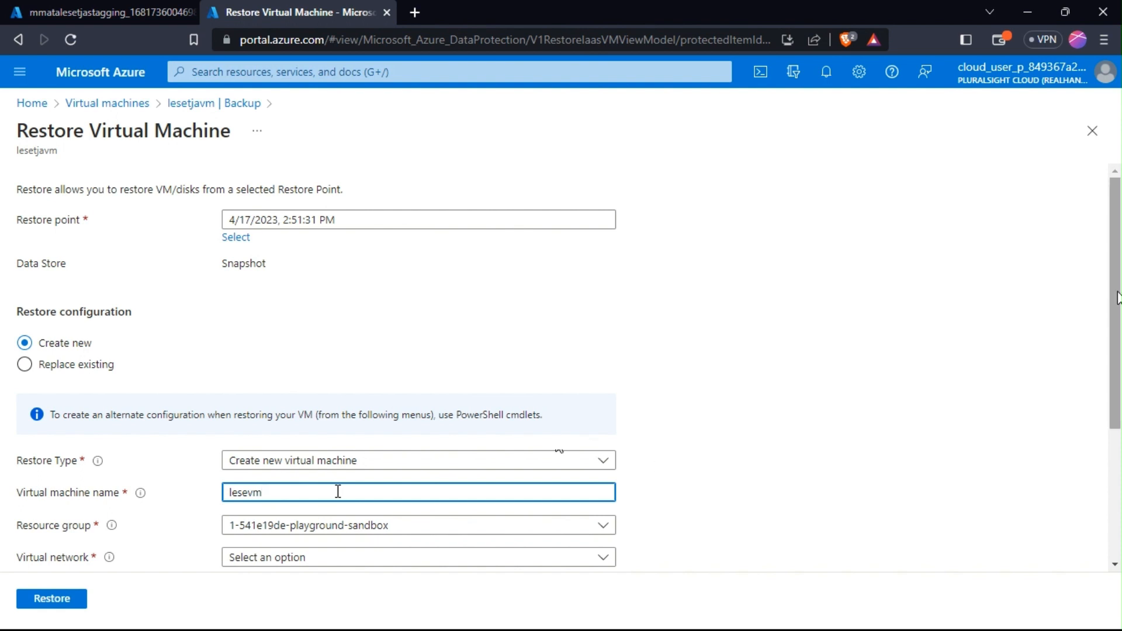
{"action": "left_click_drag", "start_coordinate": [1117, 298], "coordinate": [1120, 384]}
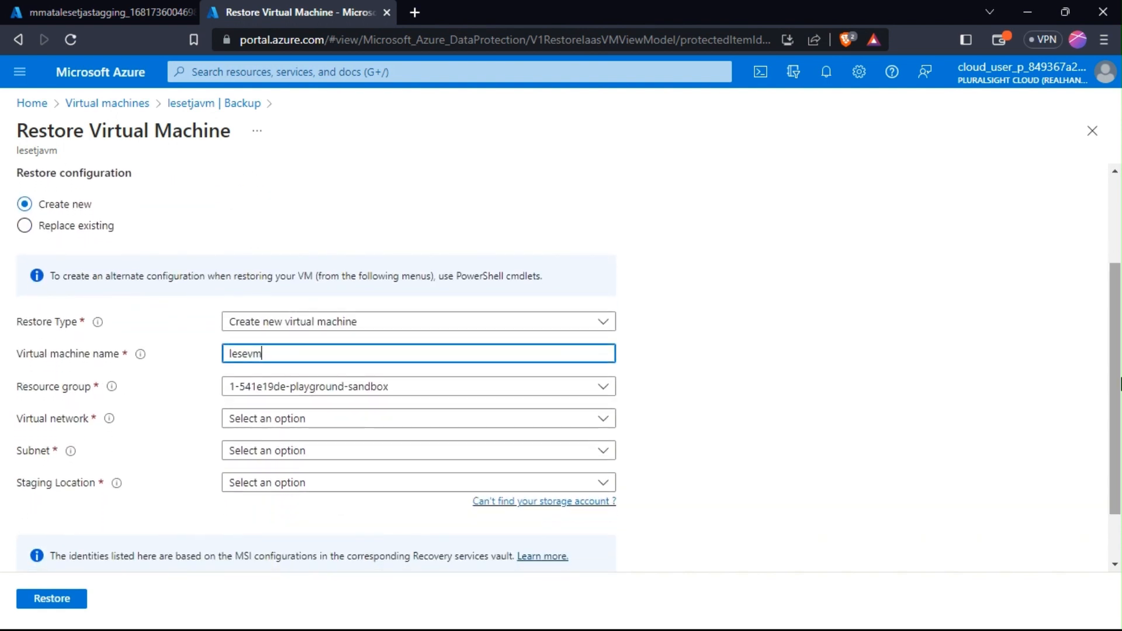
{"action": "left_click", "coordinate": [358, 421]}
{"action": "left_click", "coordinate": [283, 499]}
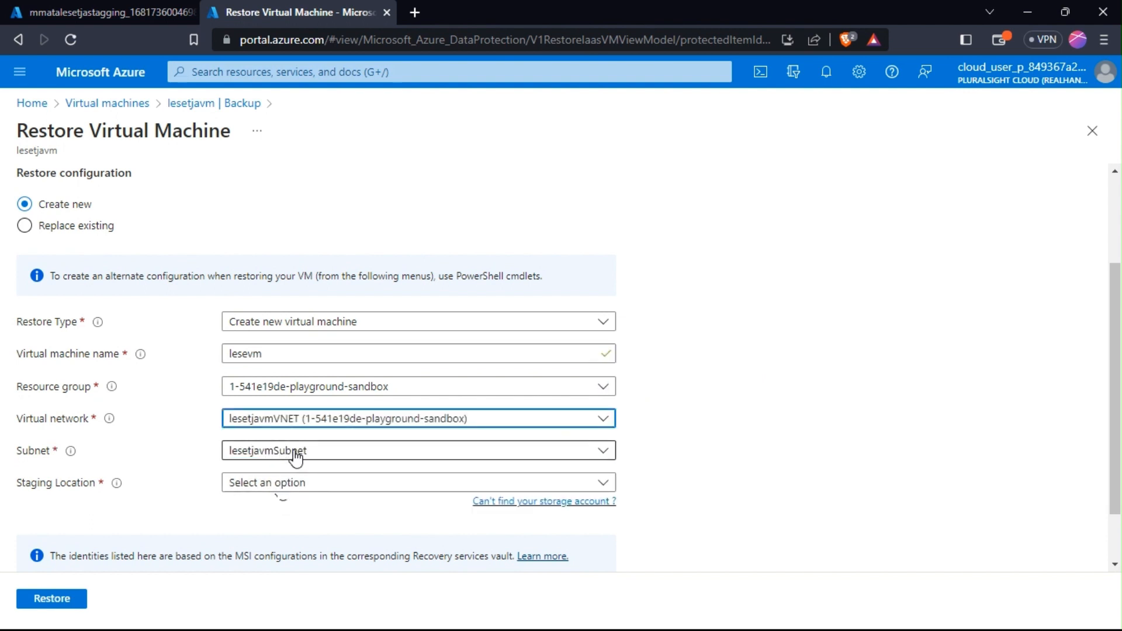
{"action": "left_click", "coordinate": [292, 485]}
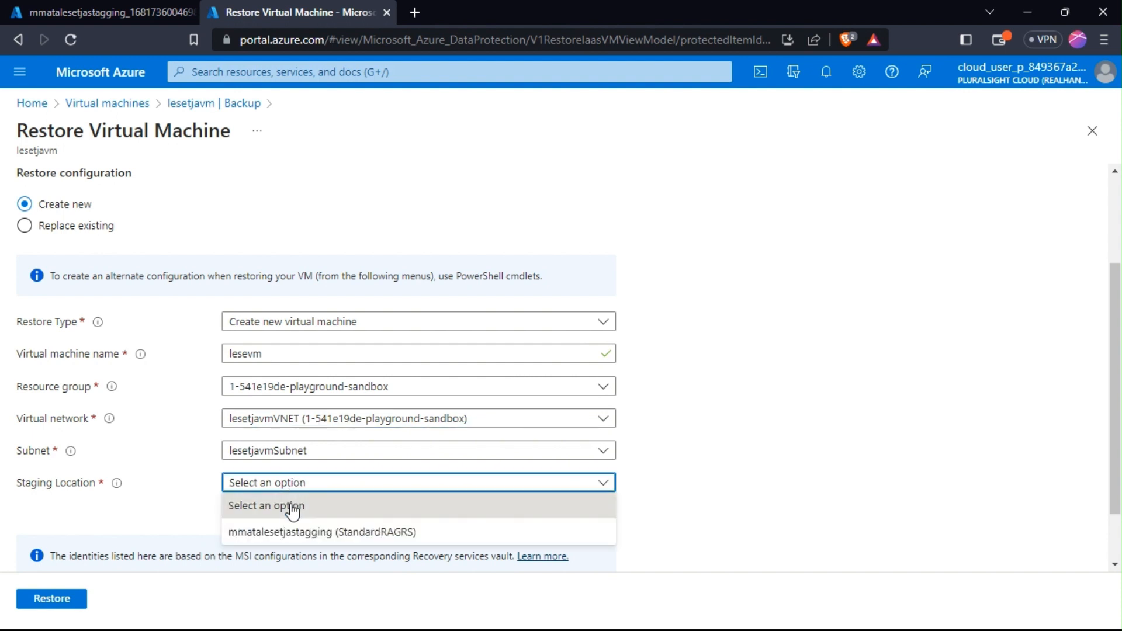
{"action": "left_click", "coordinate": [285, 532]}
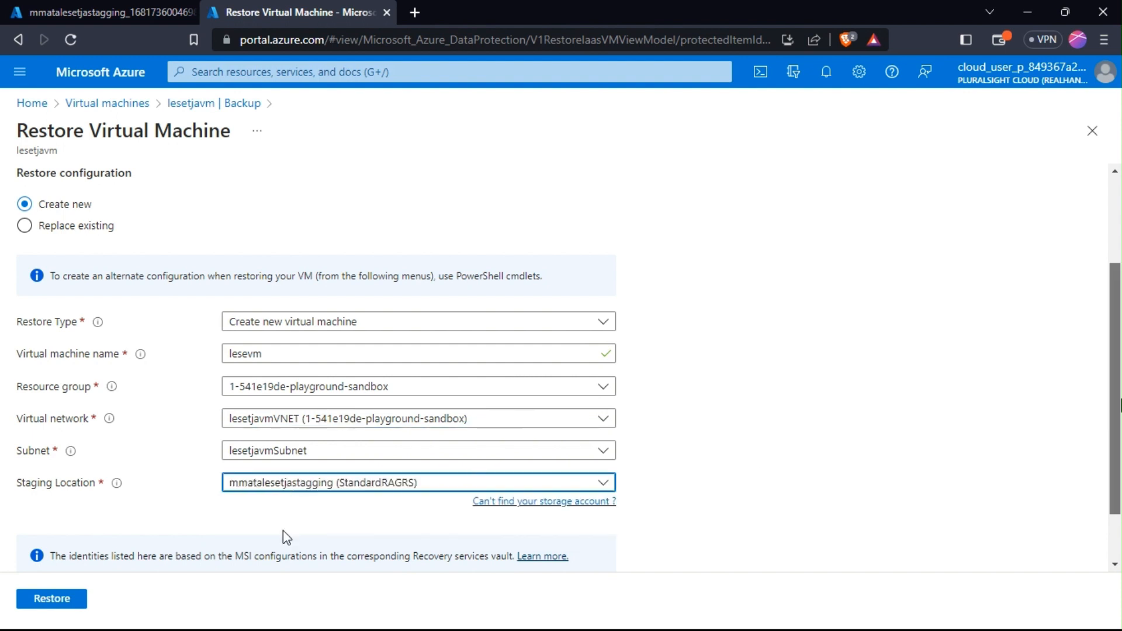
Step: Start the restore to the new virtual machine and check its notification
{"action": "scroll", "coordinate": [283, 531], "scroll_direction": "down", "scroll_amount": 1}
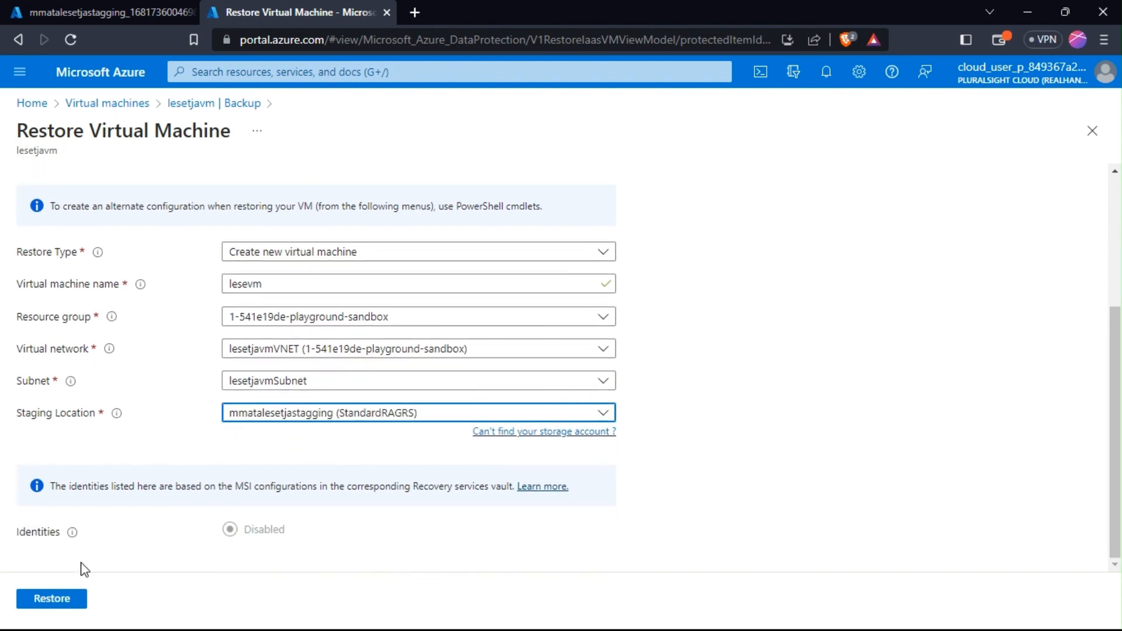
{"action": "left_click", "coordinate": [52, 598]}
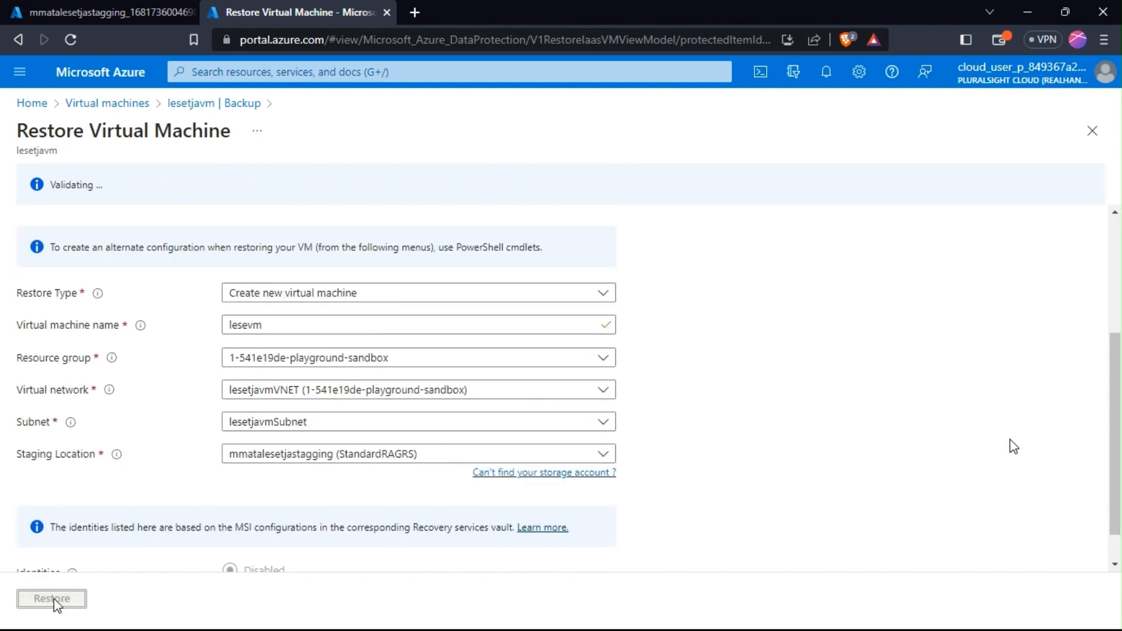
{"action": "left_click_drag", "start_coordinate": [1116, 424], "coordinate": [1115, 453]}
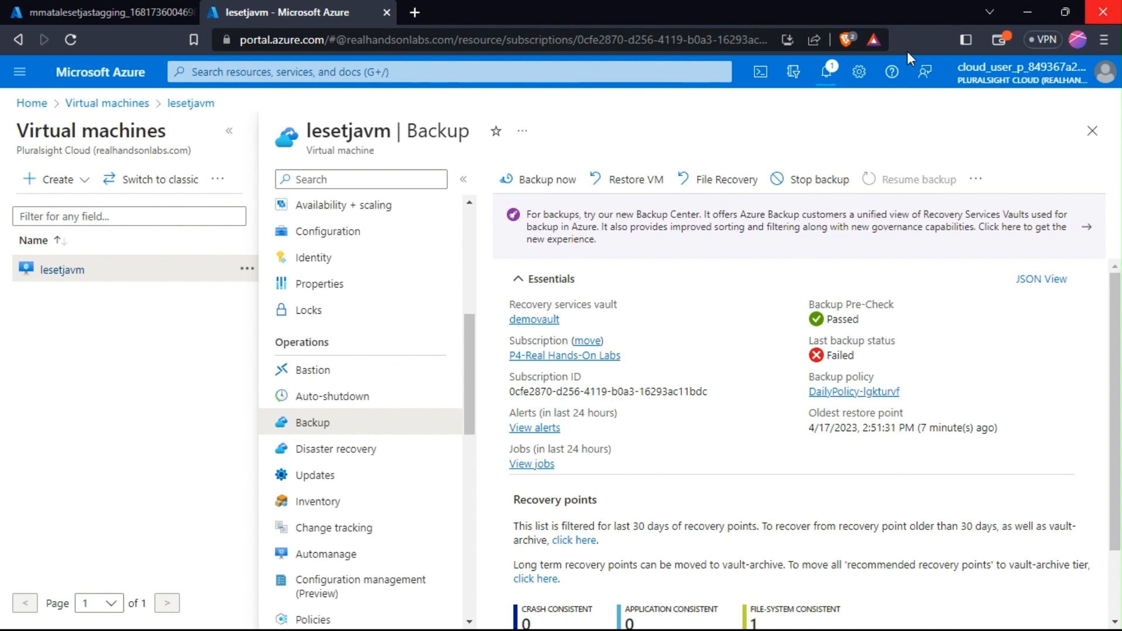
{"action": "left_click", "coordinate": [830, 77]}
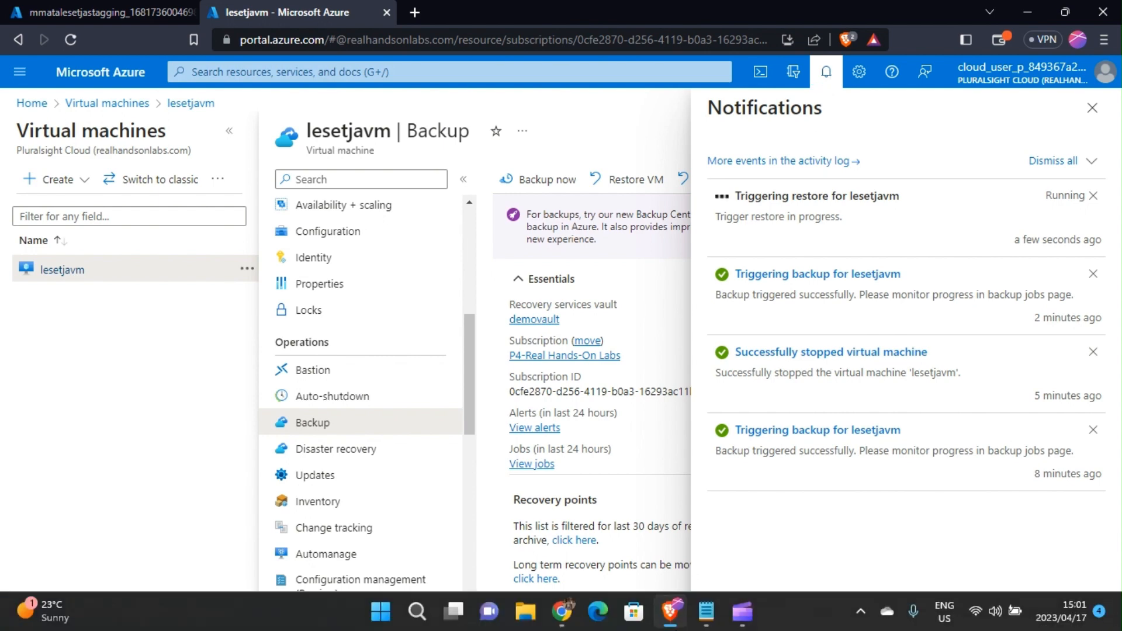
{"action": "mouse_move", "coordinate": [734, 621]}
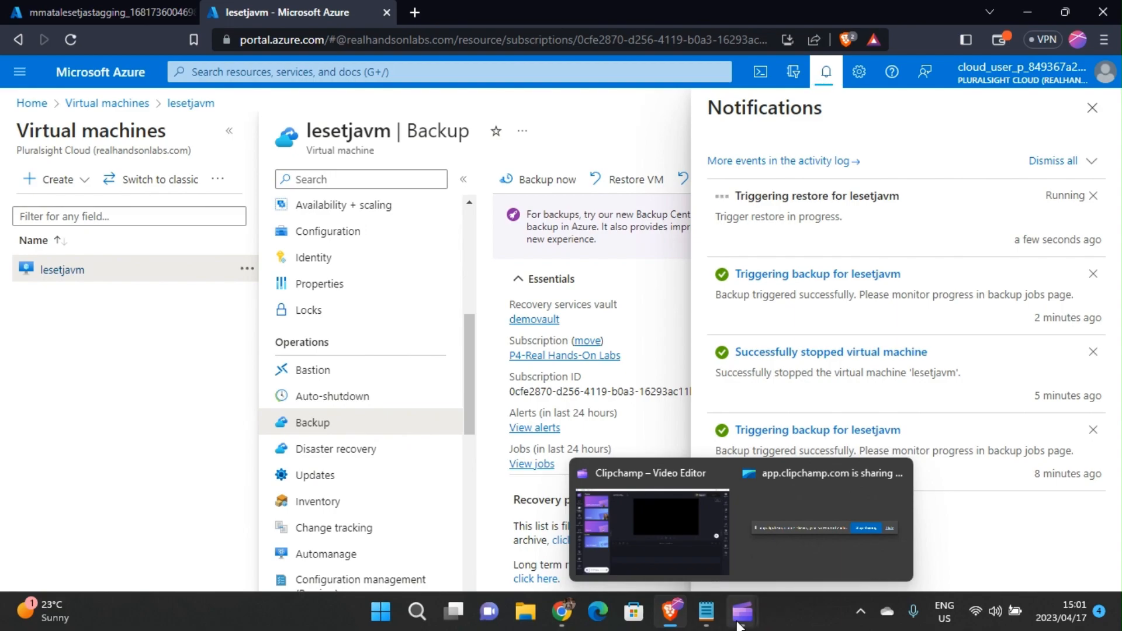